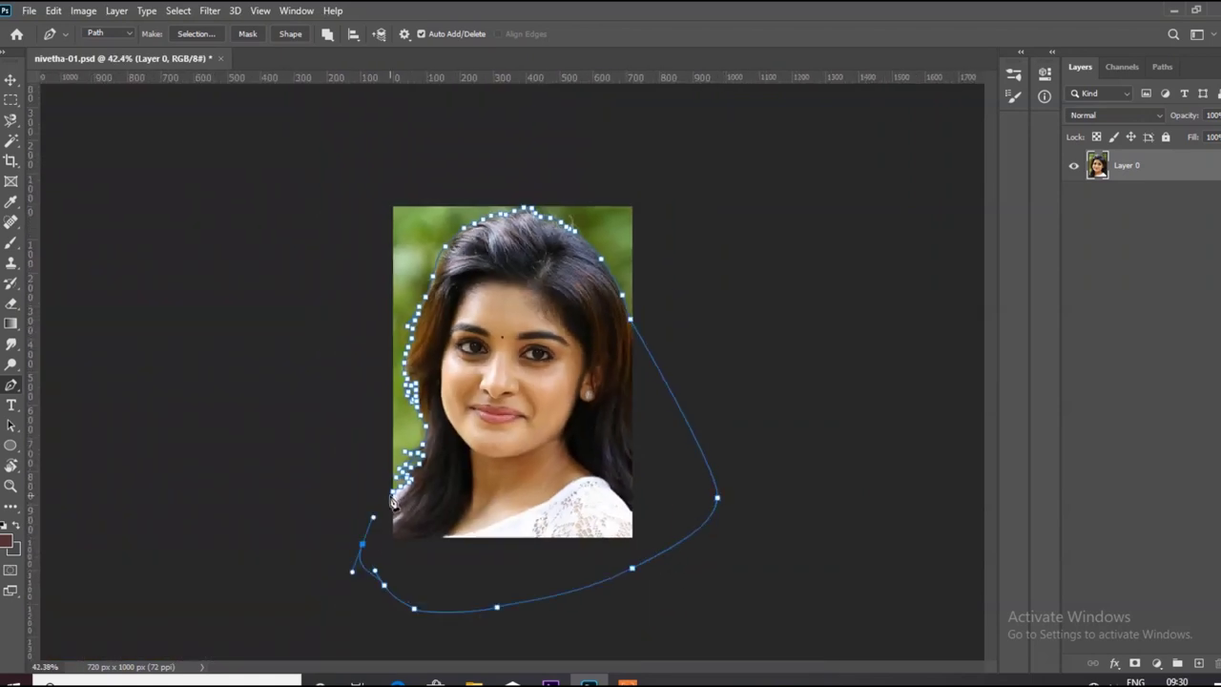
# Step: Convert the path traced around the woman into a selection, copy her to Layer 1, and reselect Layer 0
pyautogui.rightClick(543, 352)
pyautogui.click(586, 77)
pyautogui.click(700, 175)
pyautogui.hotkey('ctrl', 'j')
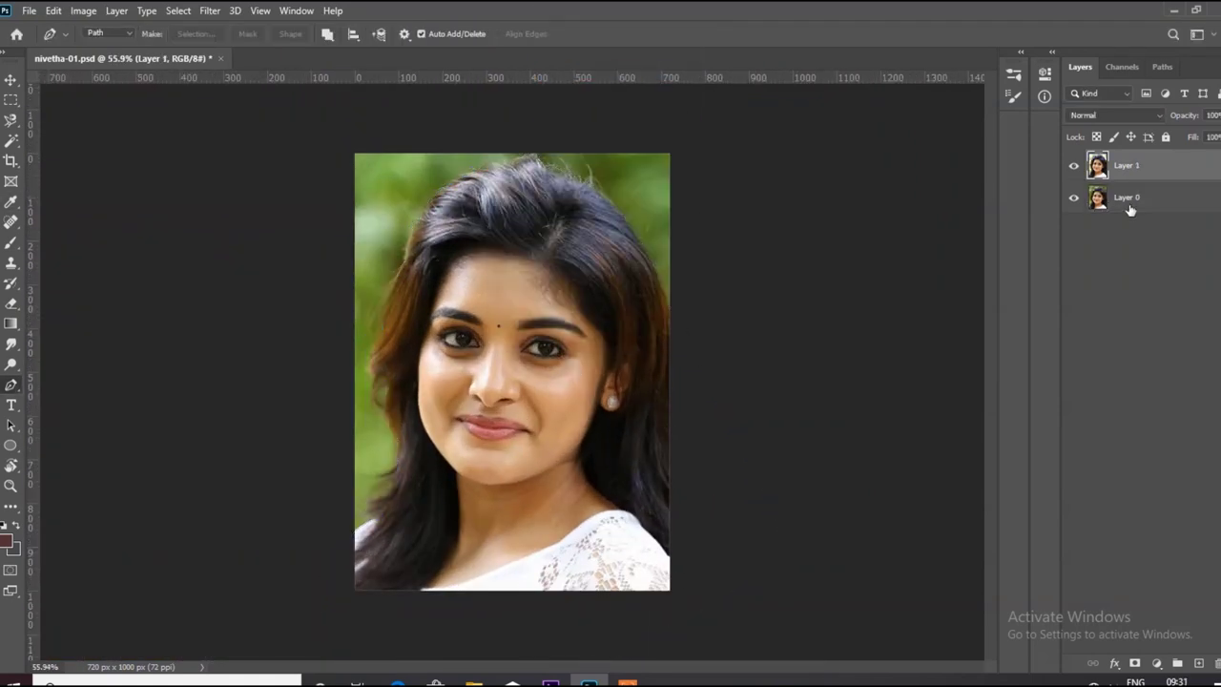
pyautogui.click(1130, 204)
# Step: Extend the canvas horizontally and vertically around the portrait with the Crop tool
pyautogui.click(10, 162)
pyautogui.moveTo(657, 354); pyautogui.dragTo(847, 354)
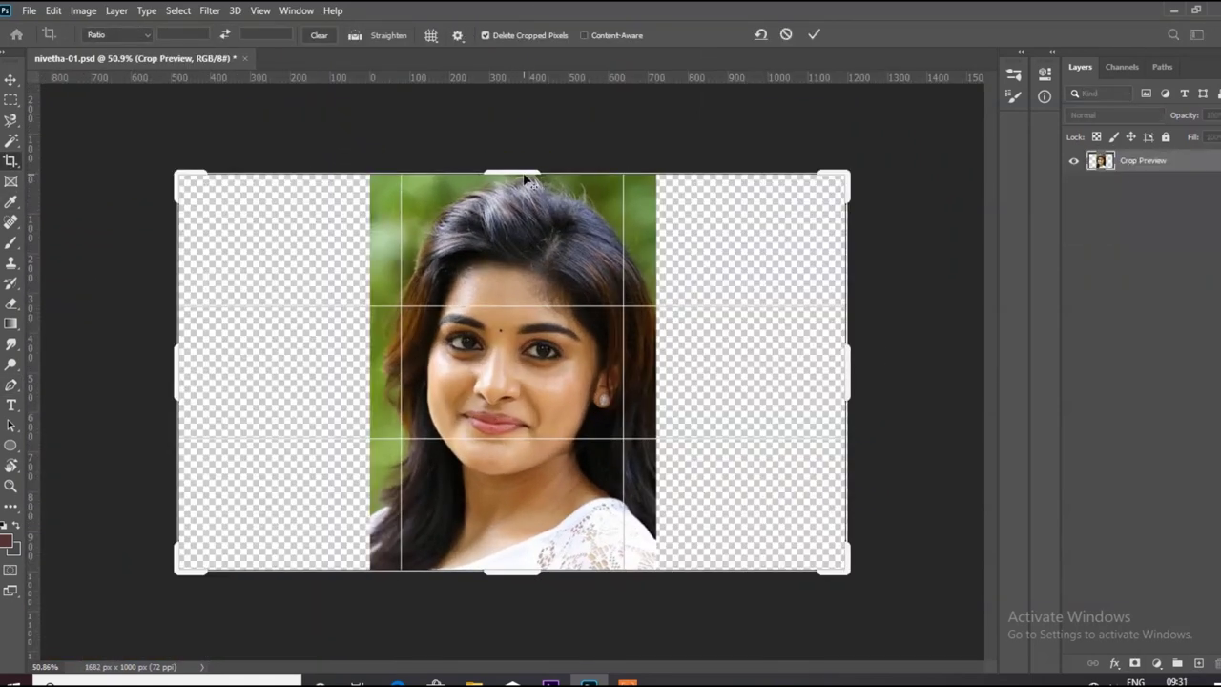
pyautogui.moveTo(512, 172); pyautogui.dragTo(512, 101)
pyautogui.press('Return')
# Step: Fill a new Layer 2 with olive-brown and apply Levels 14/1.00/252 to Layer 1
pyautogui.press('i')
pyautogui.click(8, 540)
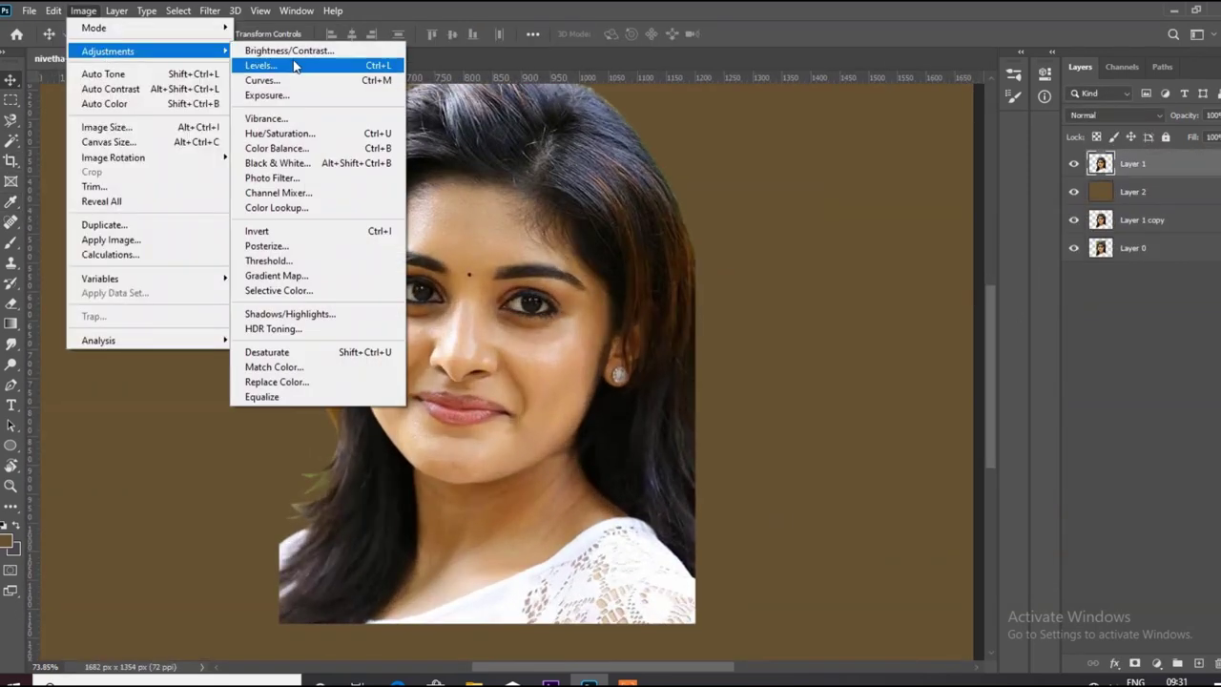
pyautogui.moveTo(743, 275); pyautogui.dragTo(750, 276)
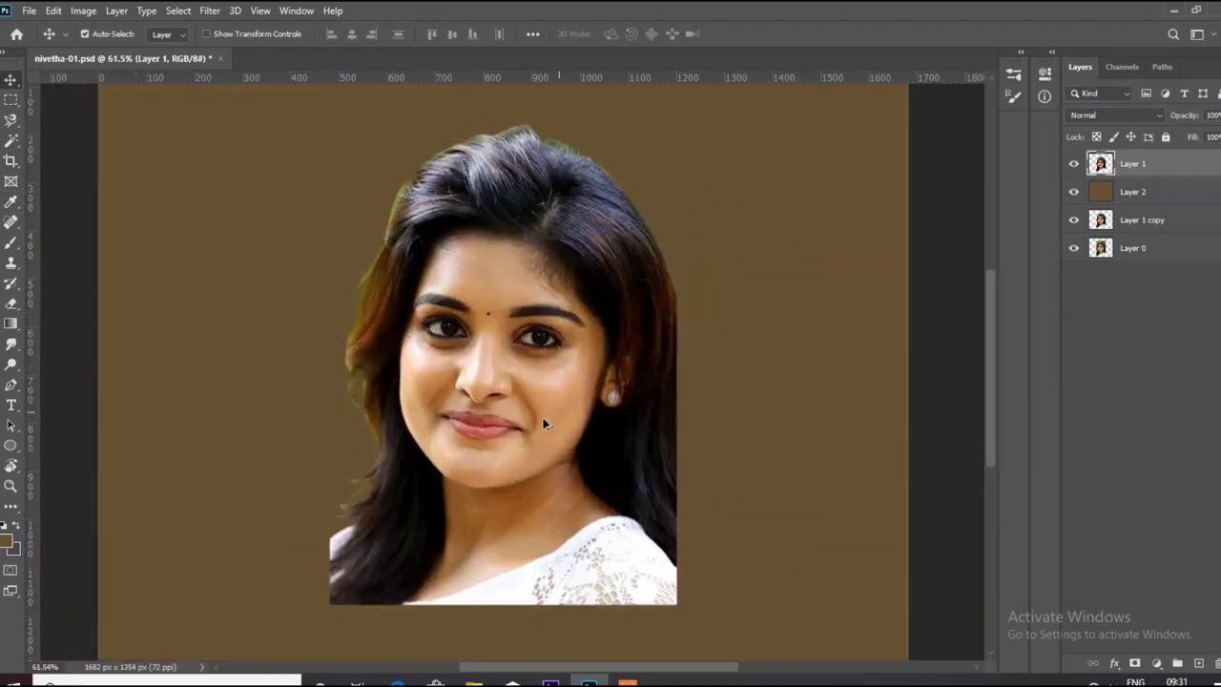
pyautogui.scroll(3, 543, 422)
# Step: Sharpen the portrait with Unsharp Mask at a 0.8 radius
pyautogui.click(209, 10)
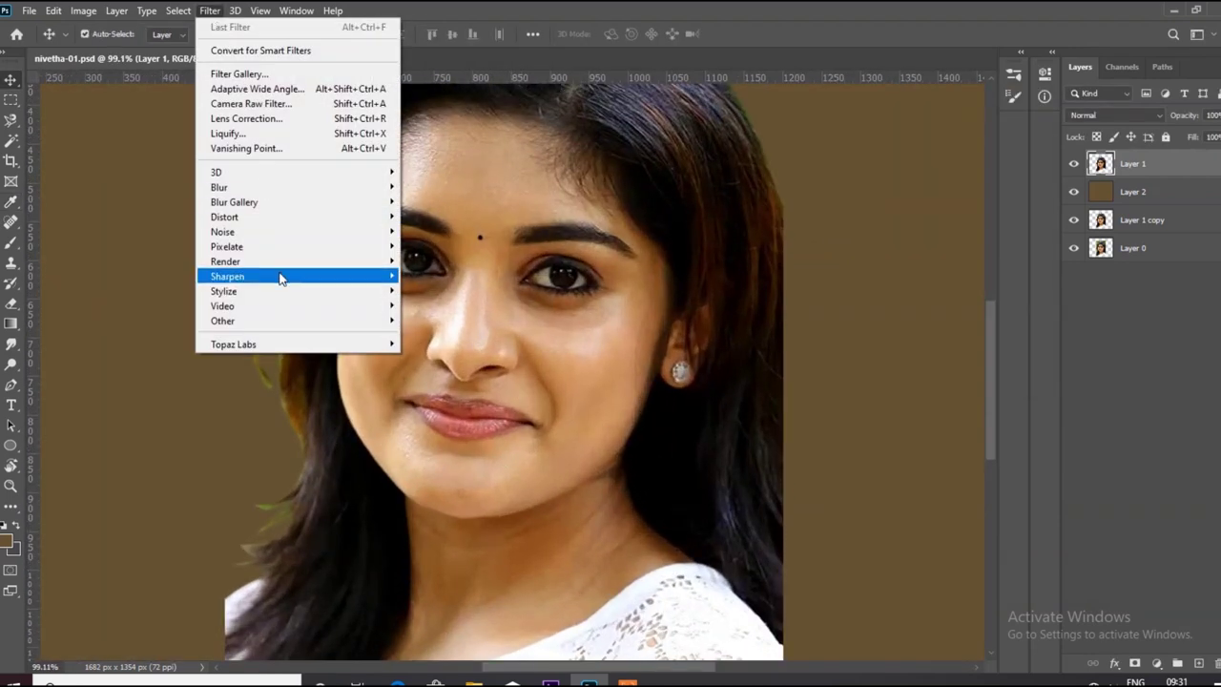
pyautogui.click(458, 349)
pyautogui.moveTo(701, 431); pyautogui.dragTo(708, 431)
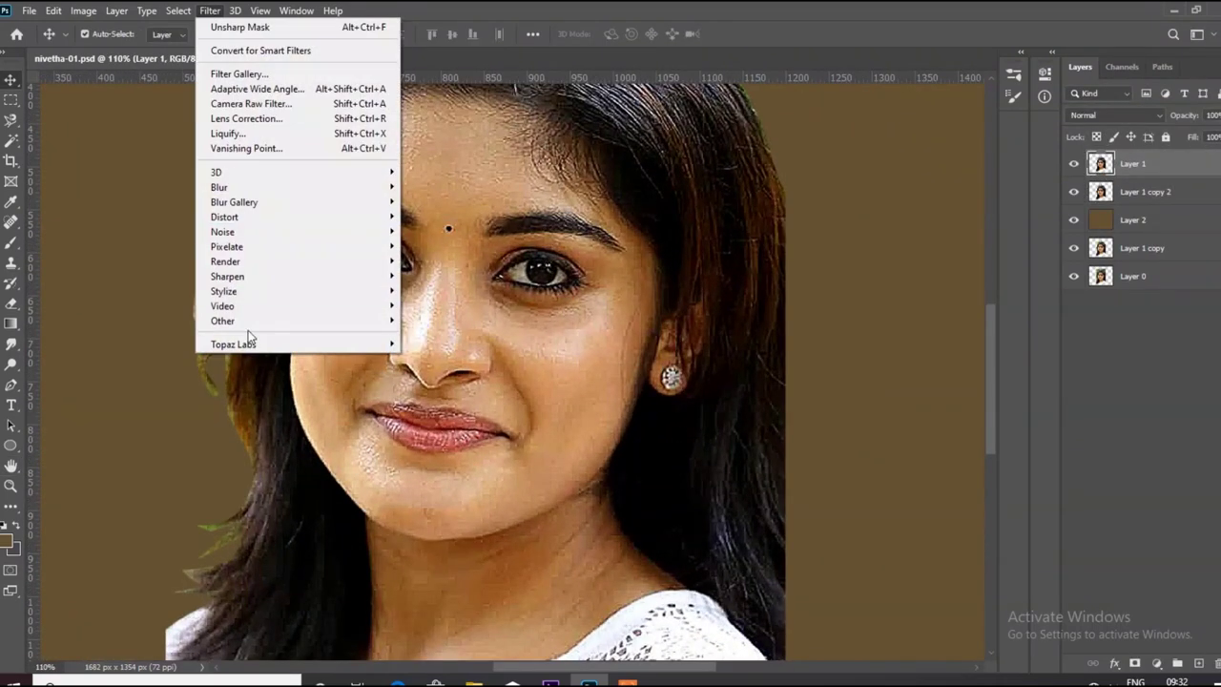
# Step: Add a Soft Light High Pass sharpening copy, compare it, and merge it down into Layer 1
pyautogui.click(430, 344)
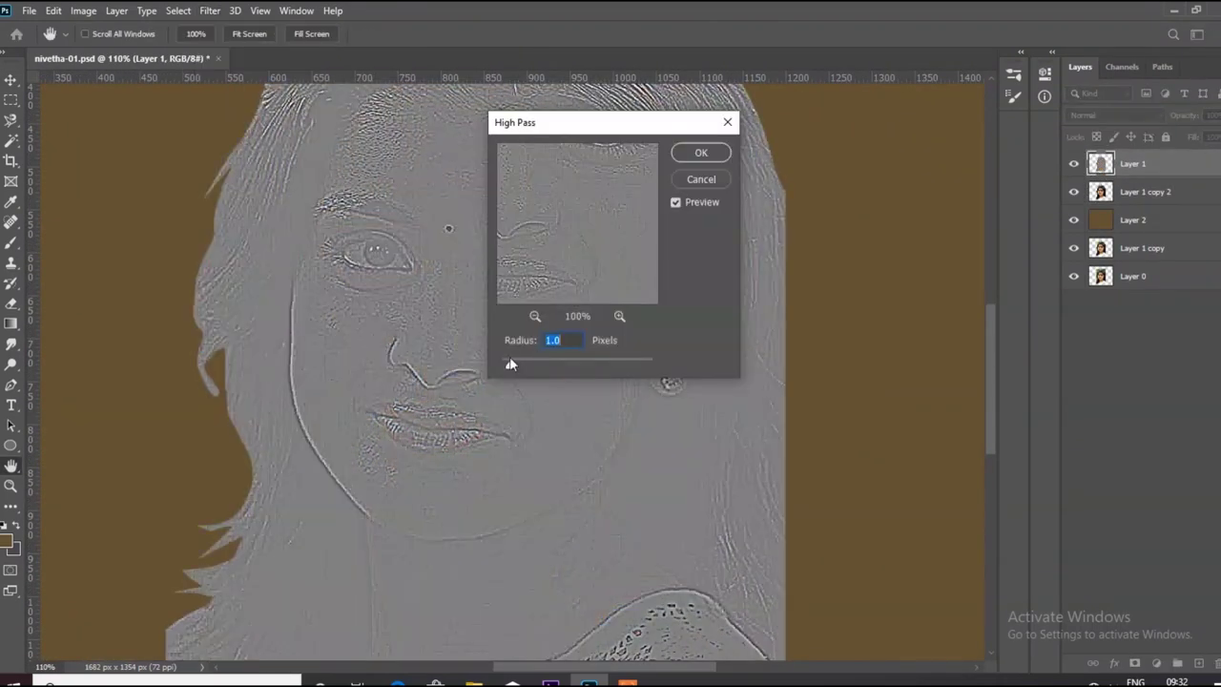
pyautogui.click(700, 152)
pyautogui.click(1114, 115)
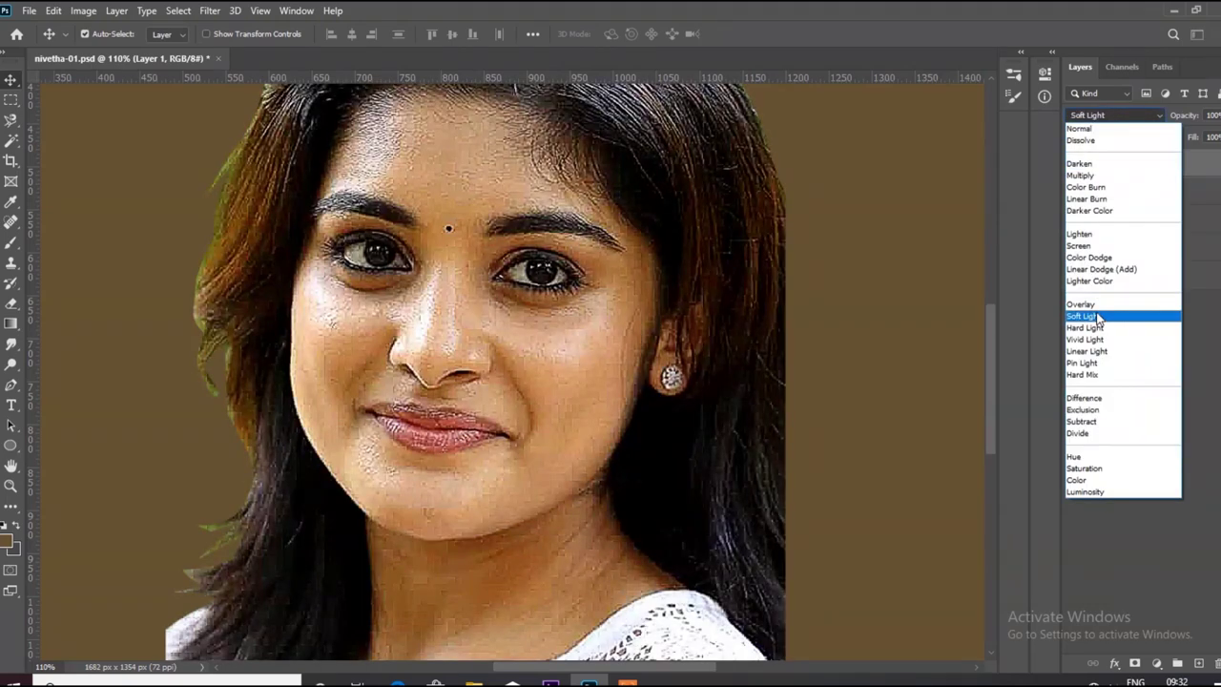
pyautogui.click(1087, 315)
pyautogui.click(1072, 164)
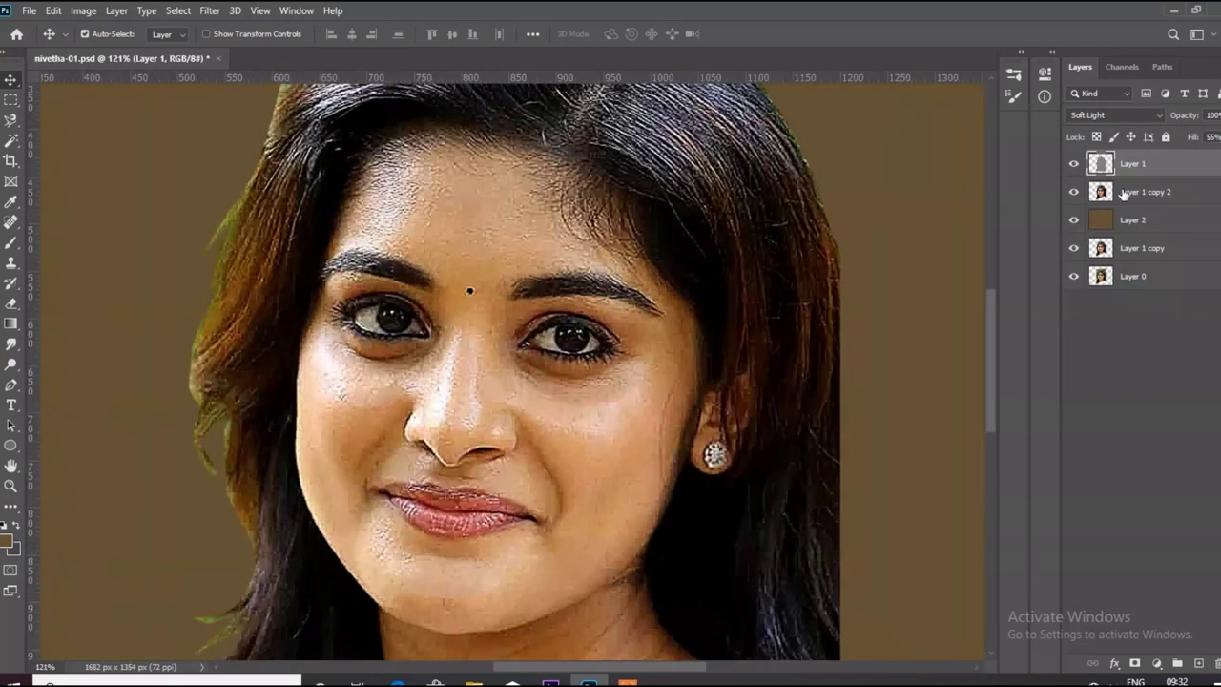
pyautogui.click(1074, 165)
pyautogui.rightClick(1147, 198)
pyautogui.click(990, 473)
# Step: Apply Color Balance midtones +15, 0, -3 with Preserve Luminosity to shift toward red
pyautogui.hotkey('ctrl', '0')
pyautogui.click(83, 11)
pyautogui.click(305, 182)
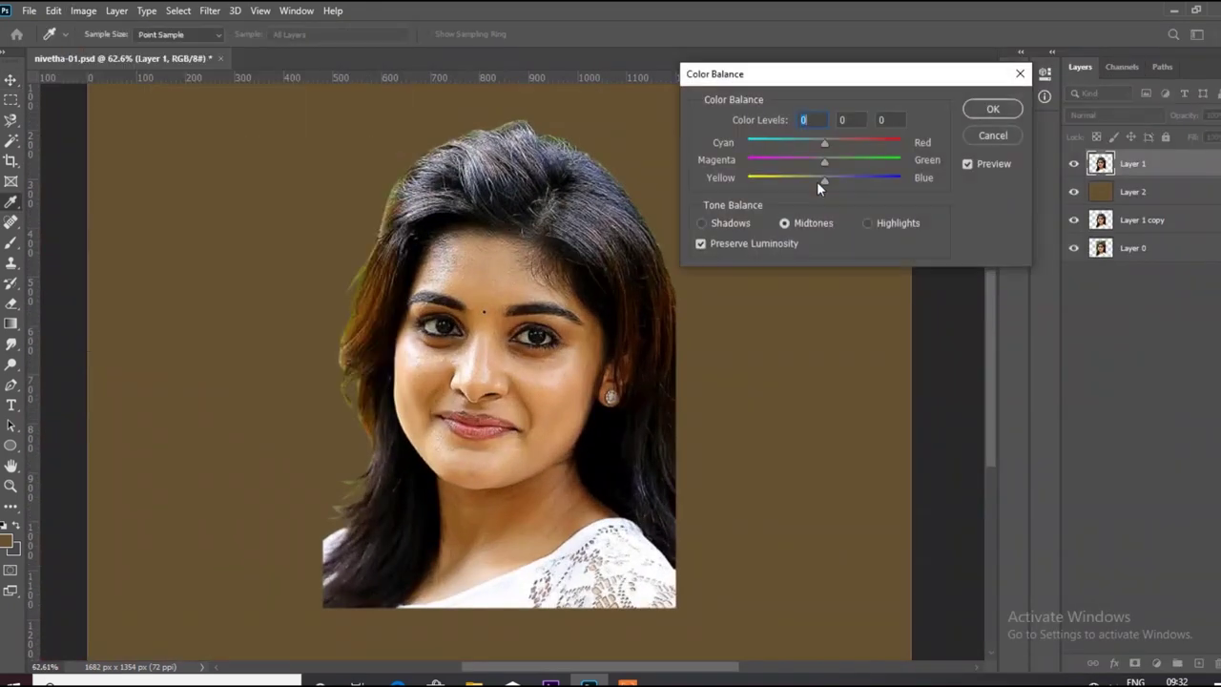
pyautogui.click(997, 111)
# Step: Smudge the skin beside the nose, under the eye and the left eyelid crease at 36% strength
pyautogui.scroll(5, 520, 292)
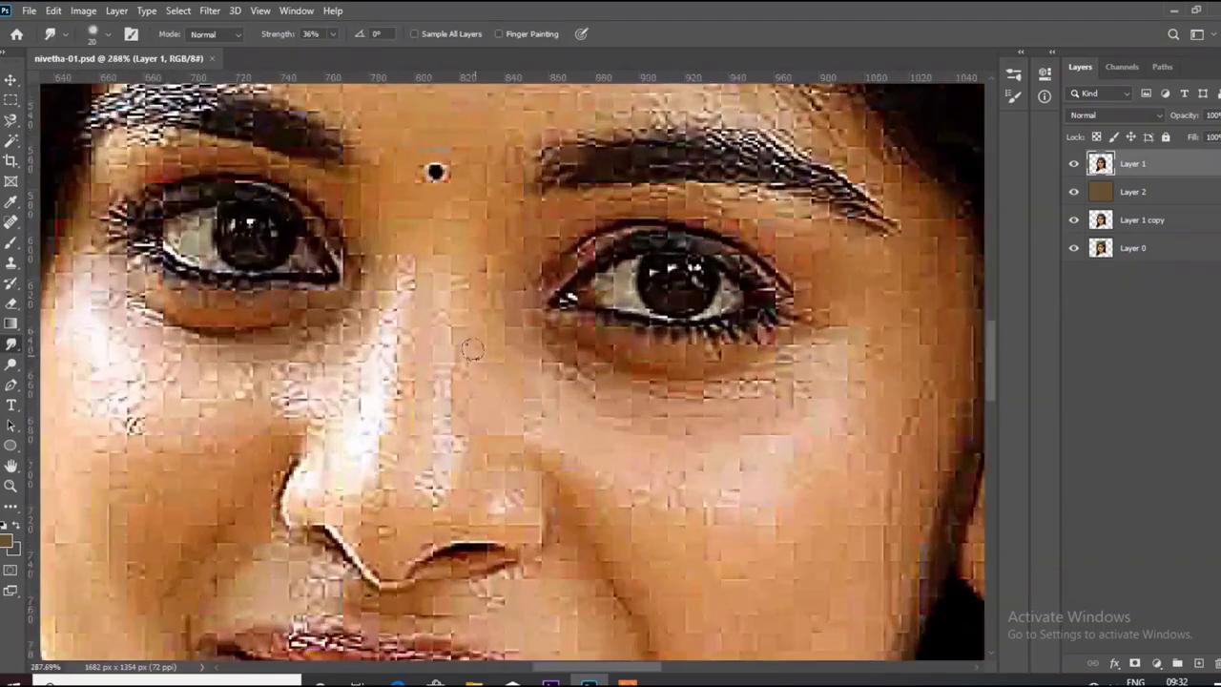
pyautogui.moveTo(378, 423)
pyautogui.mouseDown()
pyautogui.moveTo(362, 382)
pyautogui.moveTo(286, 391)
pyautogui.moveTo(190, 352)
pyautogui.moveTo(104, 366)
pyautogui.mouseUp()
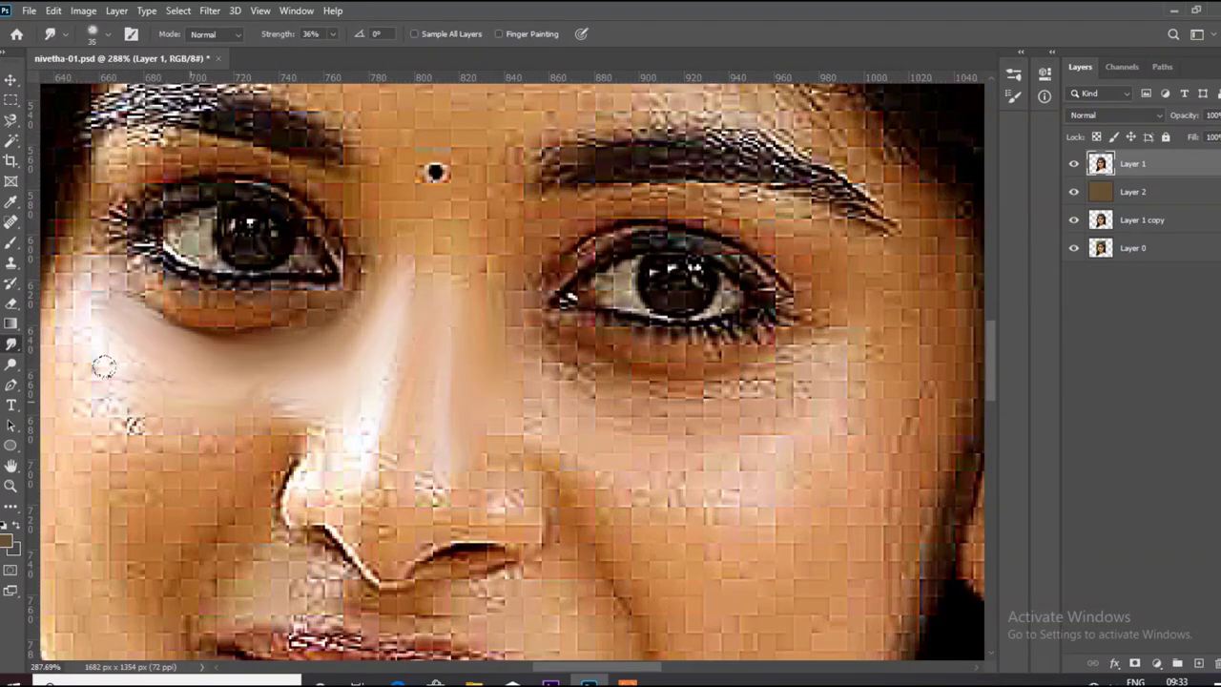
pyautogui.moveTo(345, 231); pyautogui.dragTo(123, 172)
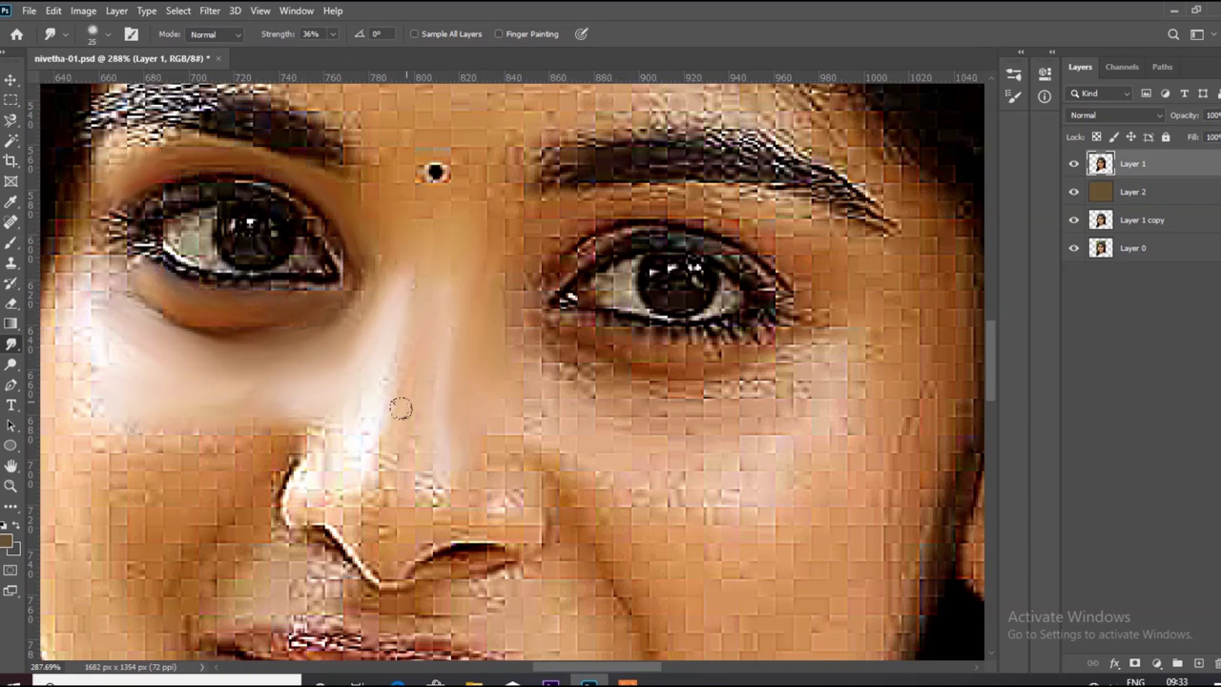
pyautogui.scroll(-5, 250, 479)
pyautogui.scroll(5, 445, 354)
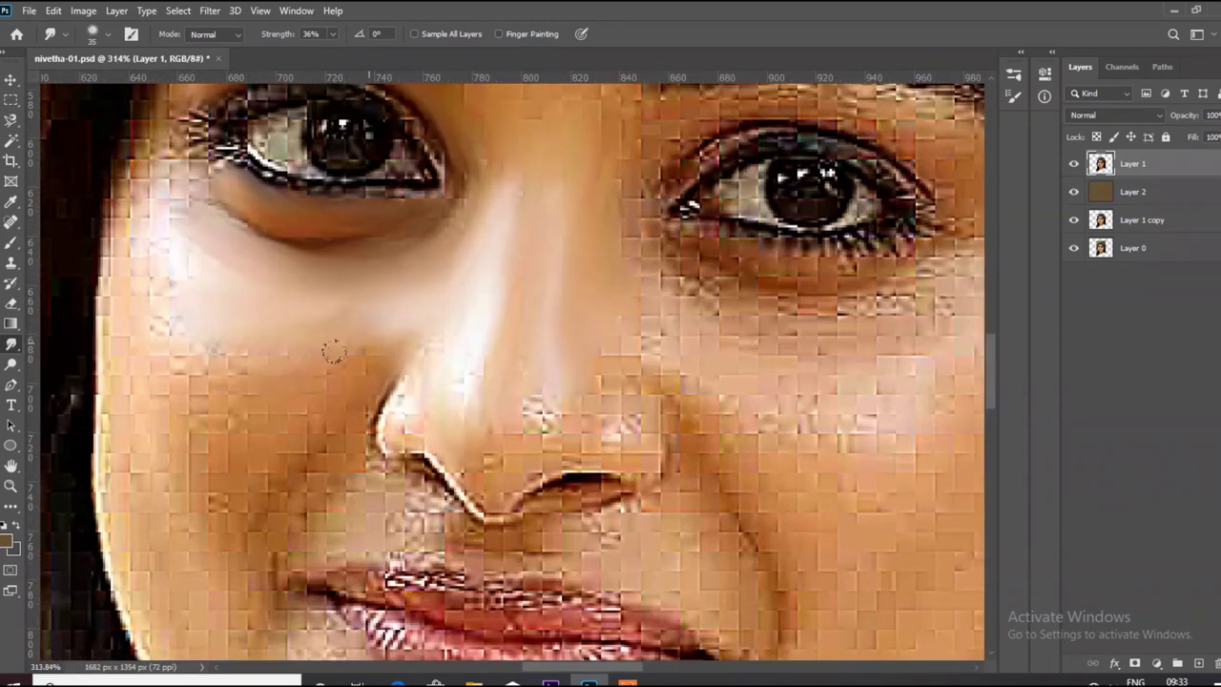
pyautogui.scroll(-5, 257, 372)
pyautogui.scroll(5, 477, 345)
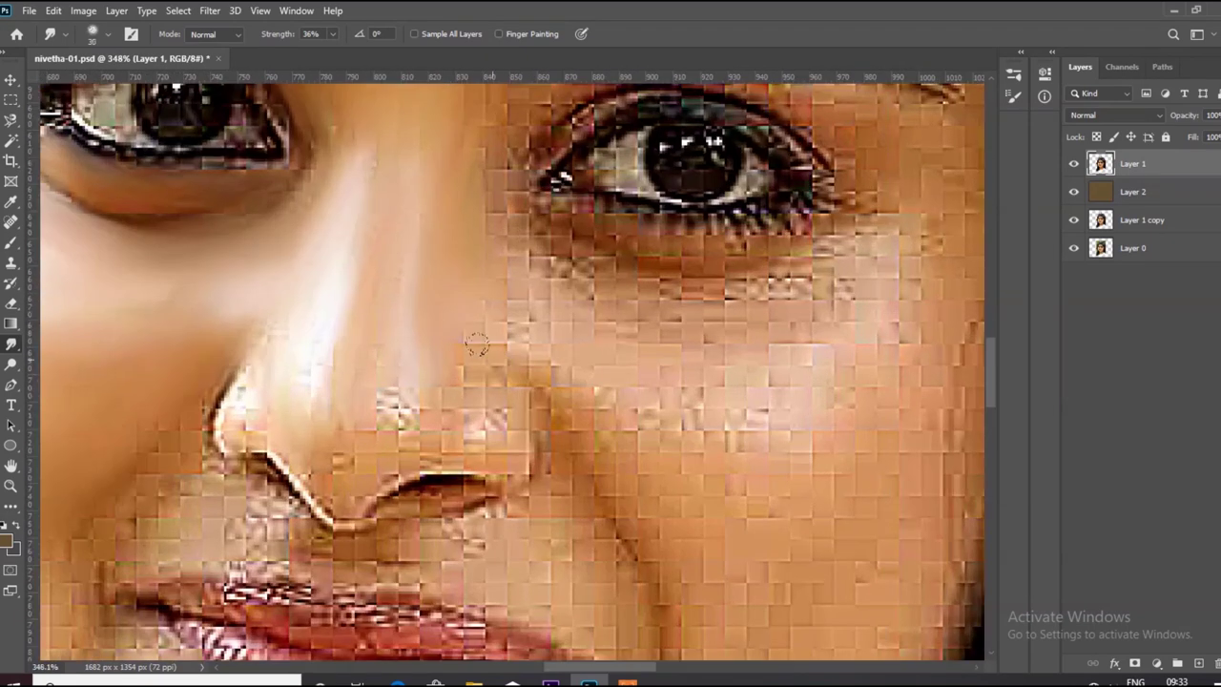
# Step: Smudge the nose highlight, nostril edge, upper lip, under-eye skin and chin smooth
pyautogui.moveTo(369, 371); pyautogui.dragTo(290, 429)
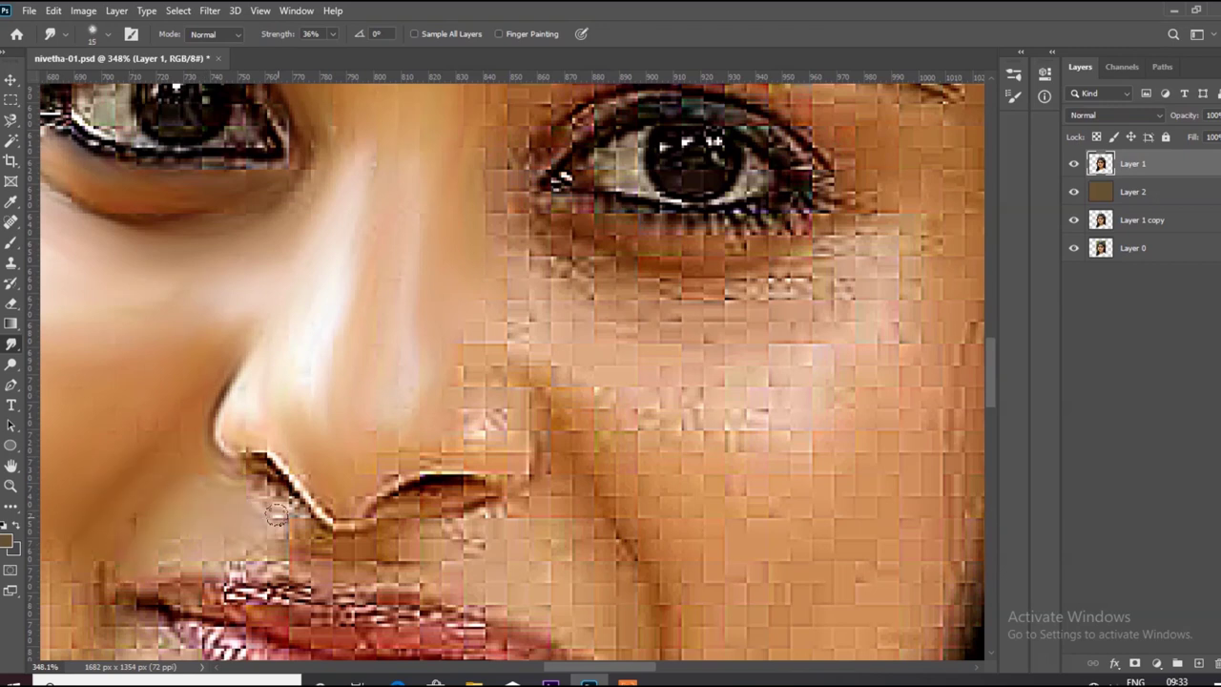
pyautogui.moveTo(449, 459); pyautogui.dragTo(408, 439)
pyautogui.moveTo(505, 465); pyautogui.dragTo(527, 469)
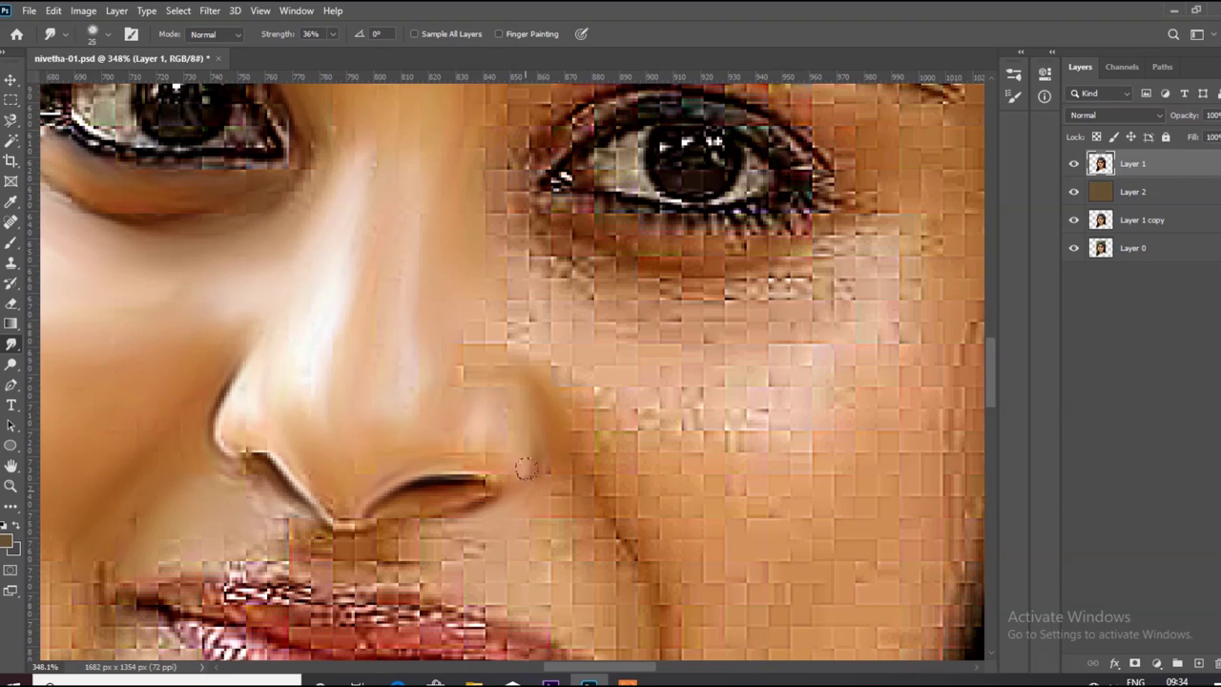
pyautogui.moveTo(508, 528); pyautogui.dragTo(271, 543)
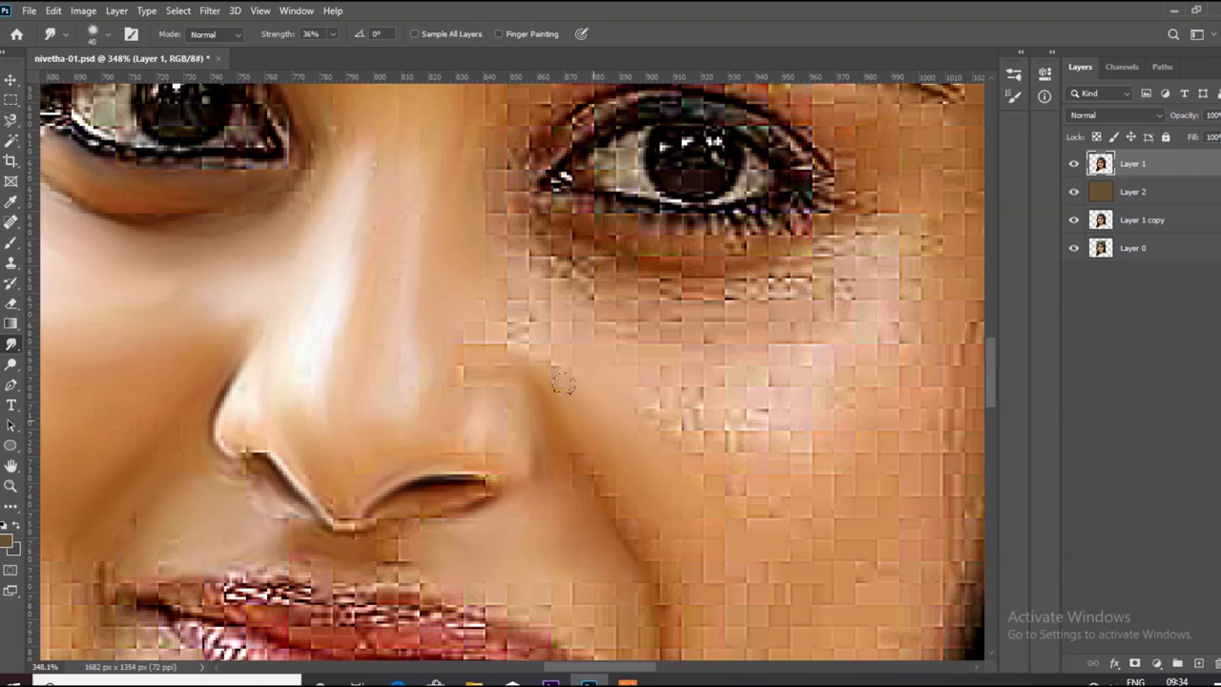
pyautogui.moveTo(628, 309); pyautogui.dragTo(741, 324)
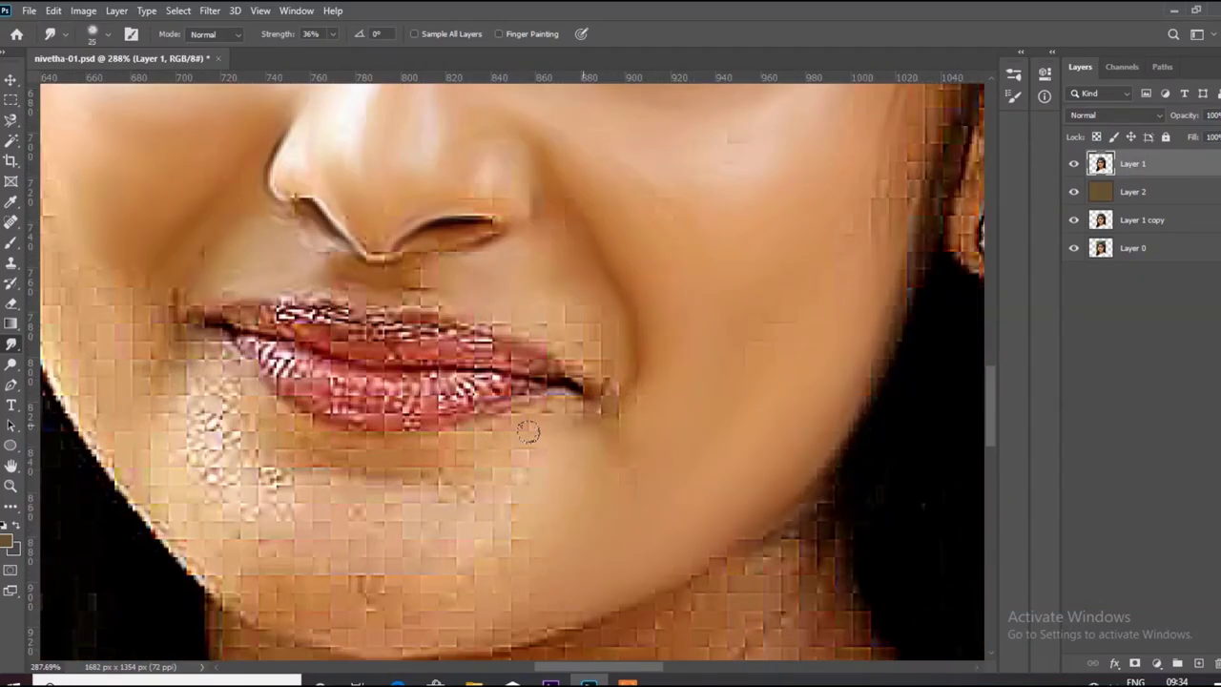
pyautogui.moveTo(232, 433)
pyautogui.mouseDown()
pyautogui.moveTo(220, 534)
pyautogui.moveTo(339, 519)
pyautogui.mouseUp()
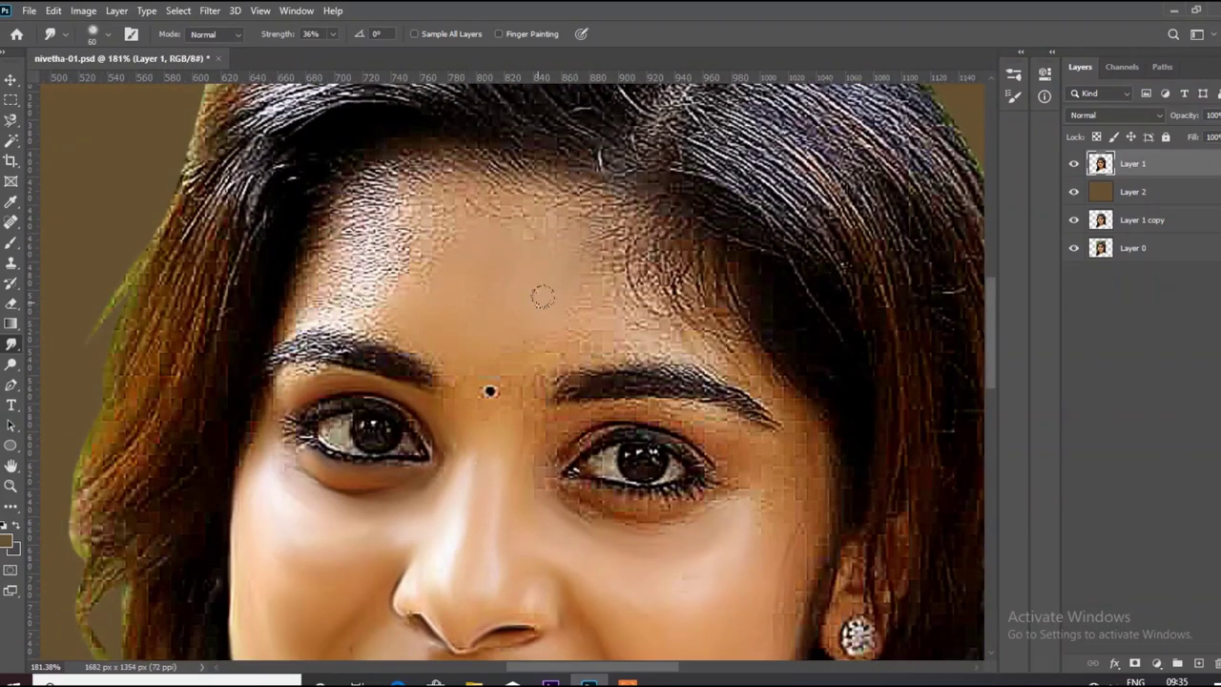
# Step: Smudge the forehead, the lower lash line and skin beside the right eye at 40% strength
pyautogui.moveTo(542, 297)
pyautogui.mouseDown()
pyautogui.moveTo(419, 229)
pyautogui.moveTo(340, 299)
pyautogui.moveTo(329, 229)
pyautogui.mouseUp()
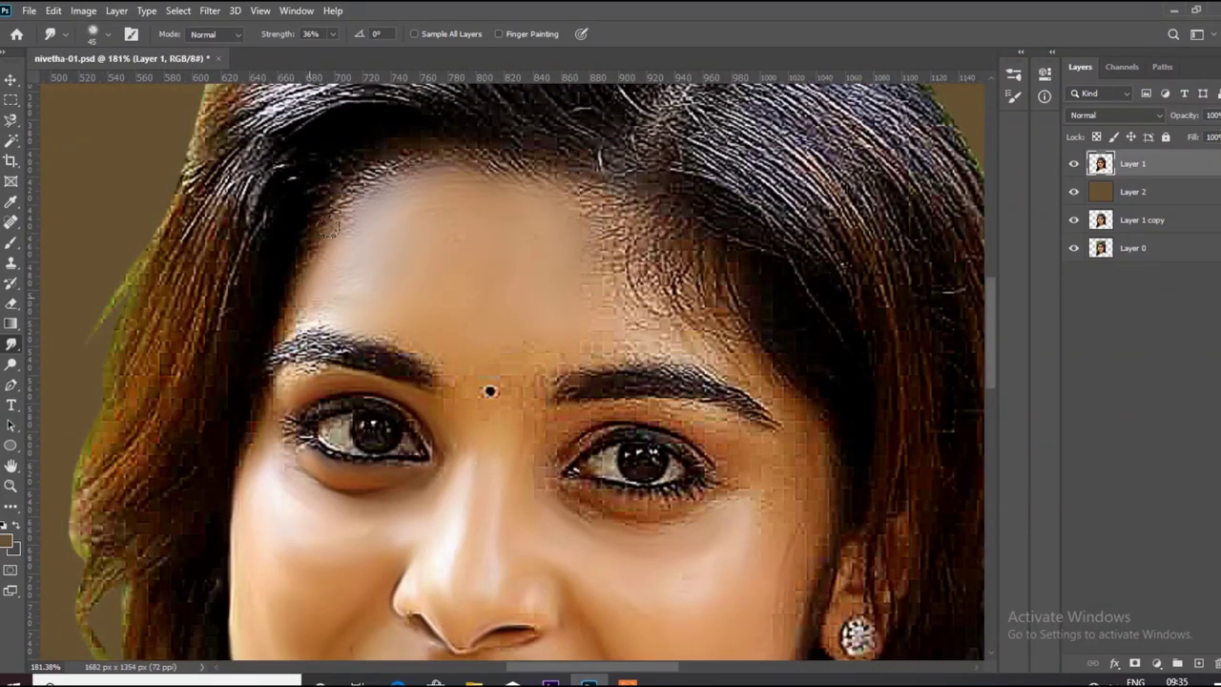
pyautogui.moveTo(639, 239)
pyautogui.mouseDown()
pyautogui.moveTo(713, 286)
pyautogui.moveTo(620, 228)
pyautogui.mouseUp()
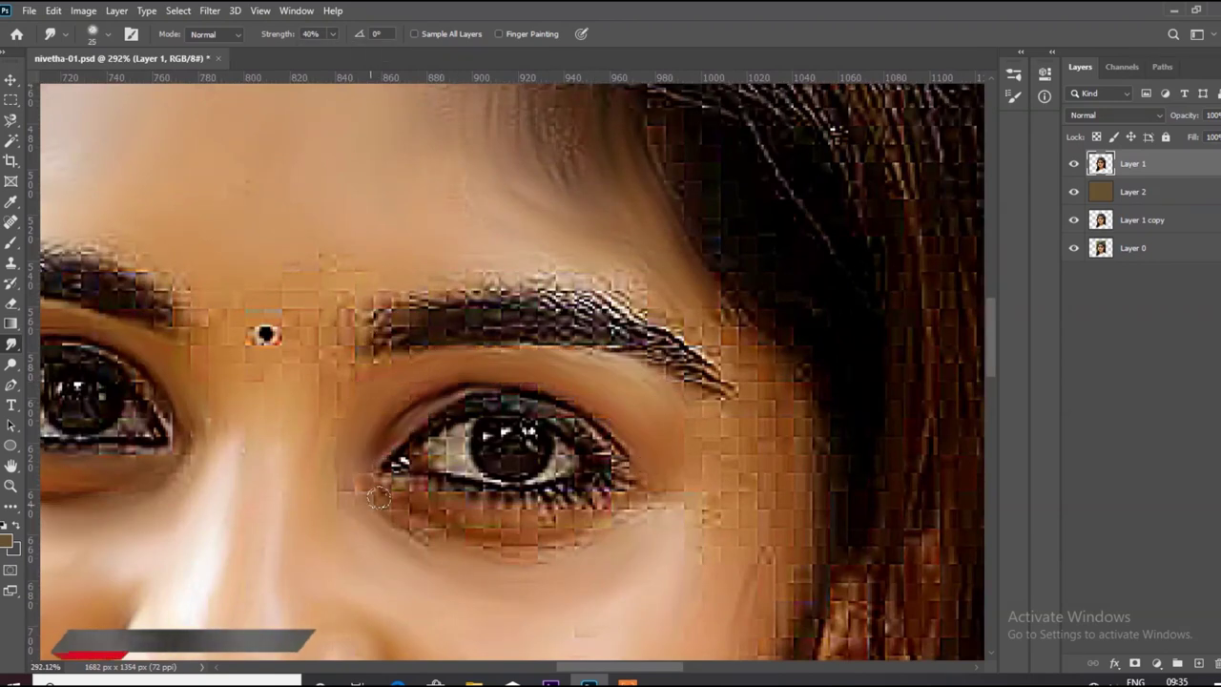
pyautogui.moveTo(369, 447); pyautogui.dragTo(639, 488)
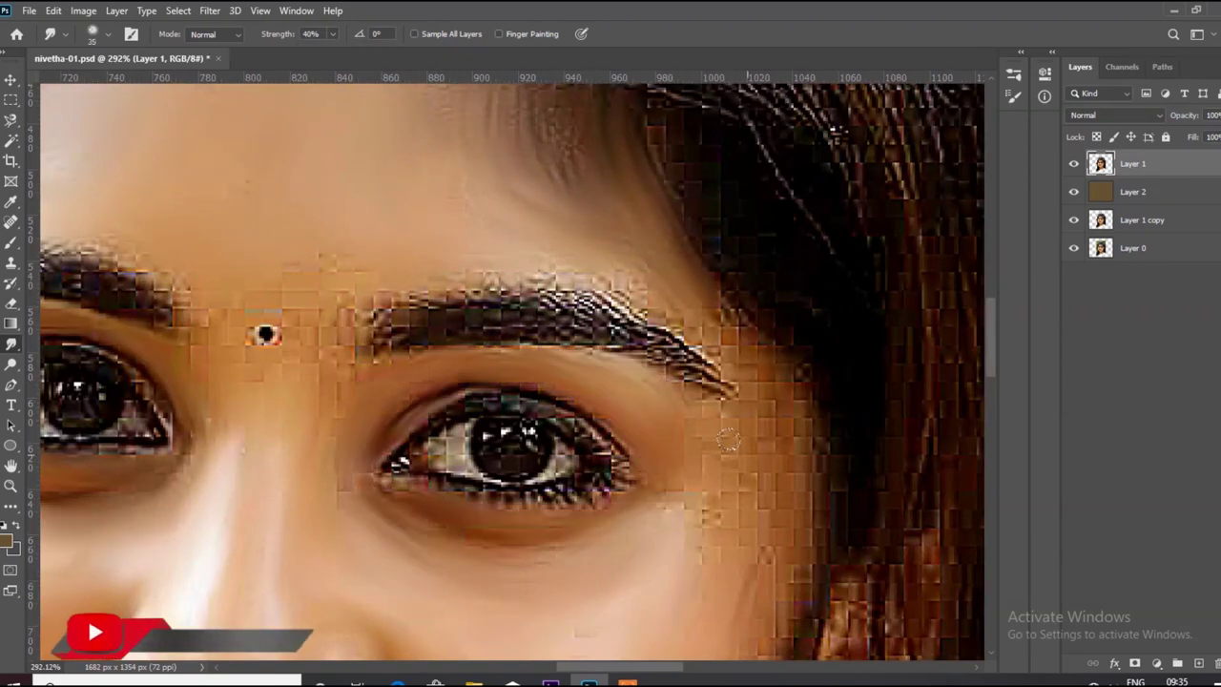
pyautogui.moveTo(728, 440); pyautogui.dragTo(703, 520)
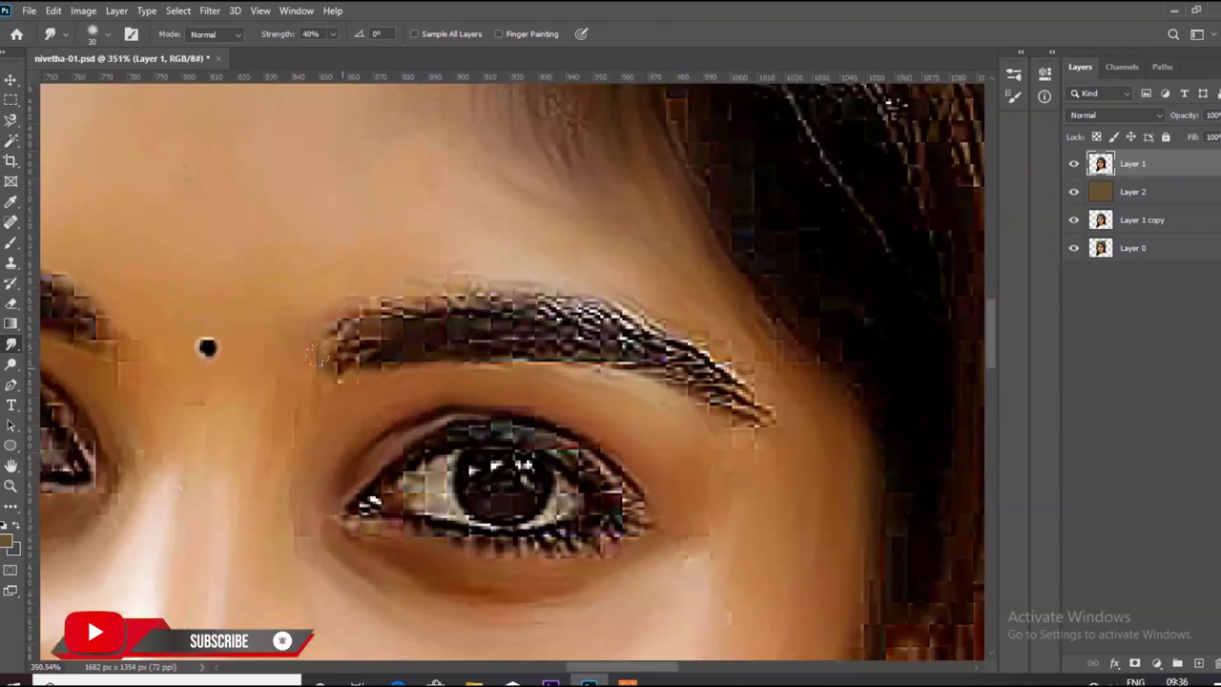
# Step: Smudge both eyebrows along their length to remove pixelation
pyautogui.moveTo(635, 349); pyautogui.dragTo(771, 412)
pyautogui.moveTo(686, 324); pyautogui.dragTo(329, 319)
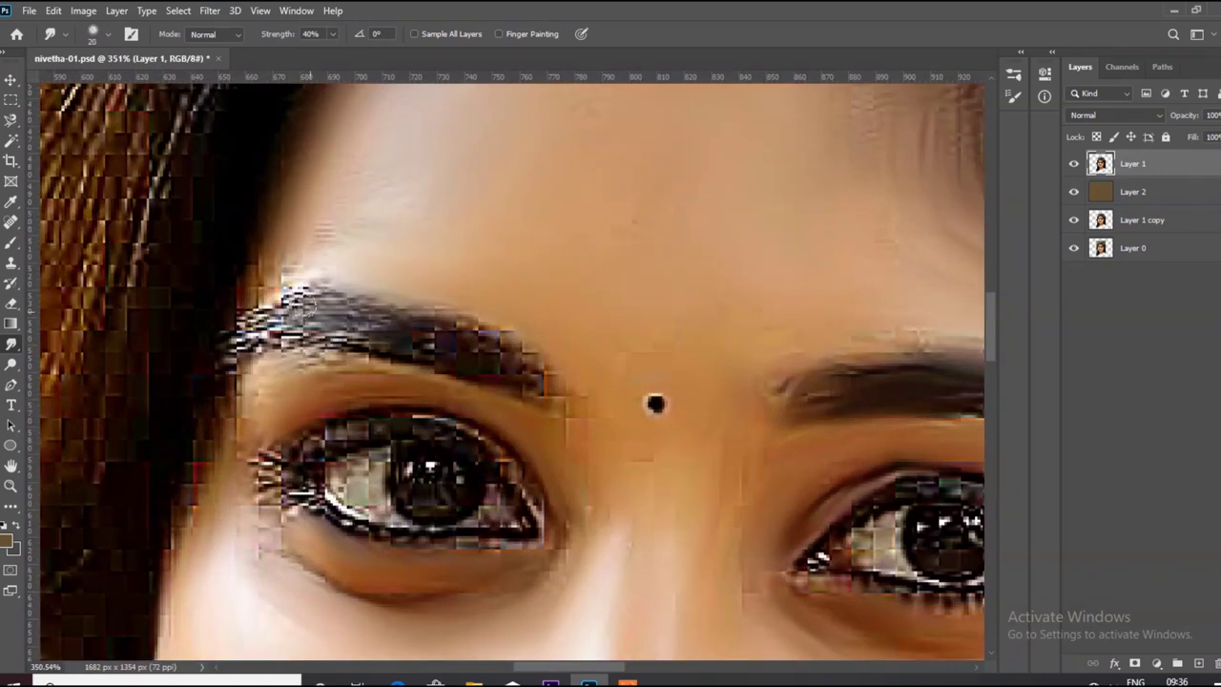
pyautogui.moveTo(466, 340); pyautogui.dragTo(235, 329)
# Step: Smudge the upper eyelids, lower lash line and inner eye corner with brush sizes 20, 15 and 9
pyautogui.press(']')
pyautogui.moveTo(326, 463); pyautogui.dragTo(481, 433)
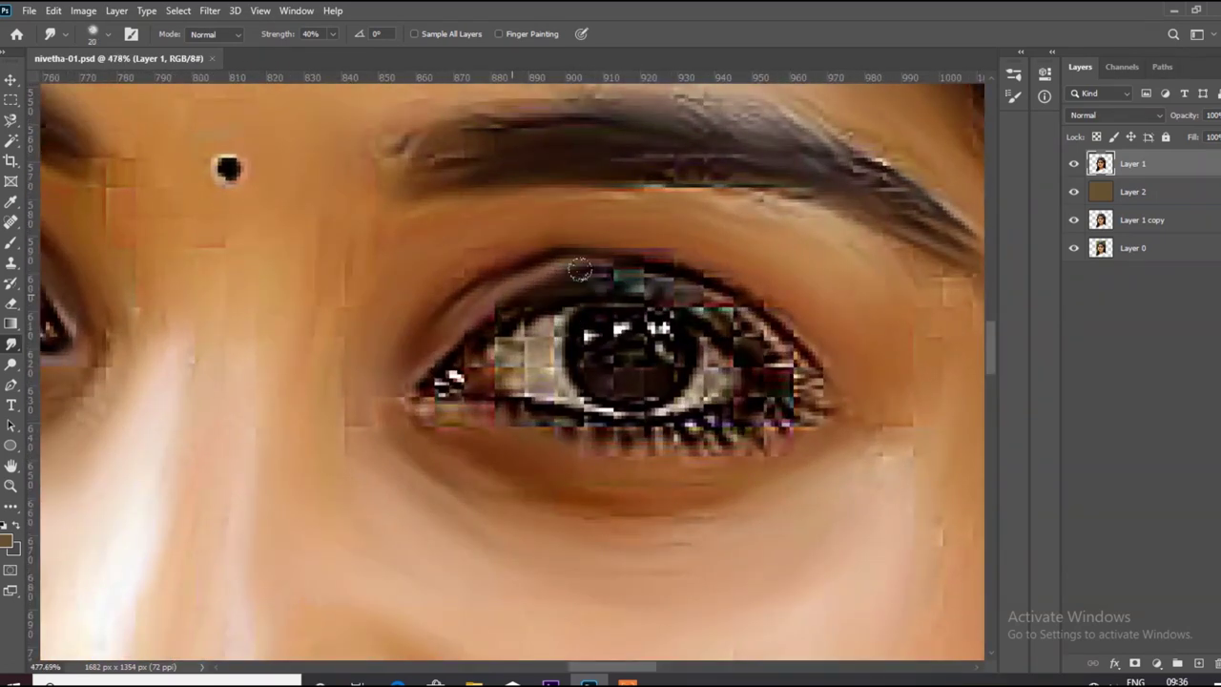
pyautogui.press('[')
pyautogui.moveTo(579, 270)
pyautogui.mouseDown()
pyautogui.moveTo(805, 386)
pyautogui.moveTo(649, 434)
pyautogui.mouseUp()
pyautogui.moveTo(496, 410); pyautogui.dragTo(769, 456)
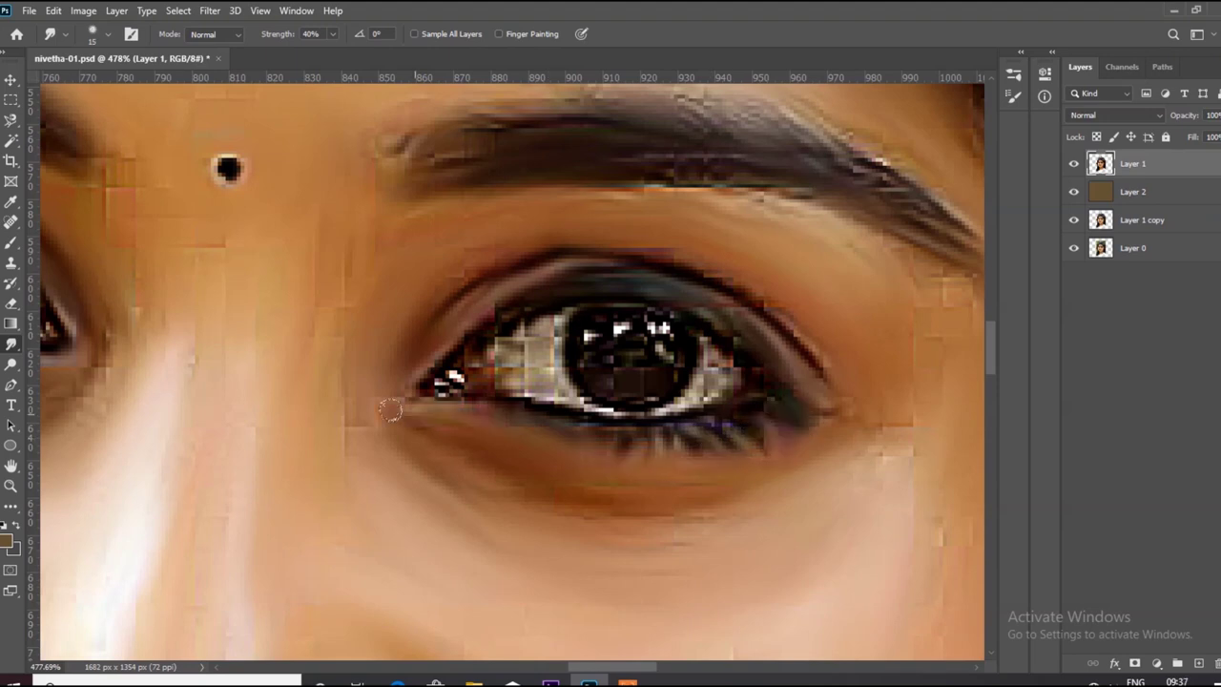
pyautogui.press('[')
pyautogui.moveTo(499, 333); pyautogui.dragTo(420, 393)
pyautogui.moveTo(472, 277); pyautogui.dragTo(691, 265)
pyautogui.moveTo(820, 382); pyautogui.dragTo(702, 388)
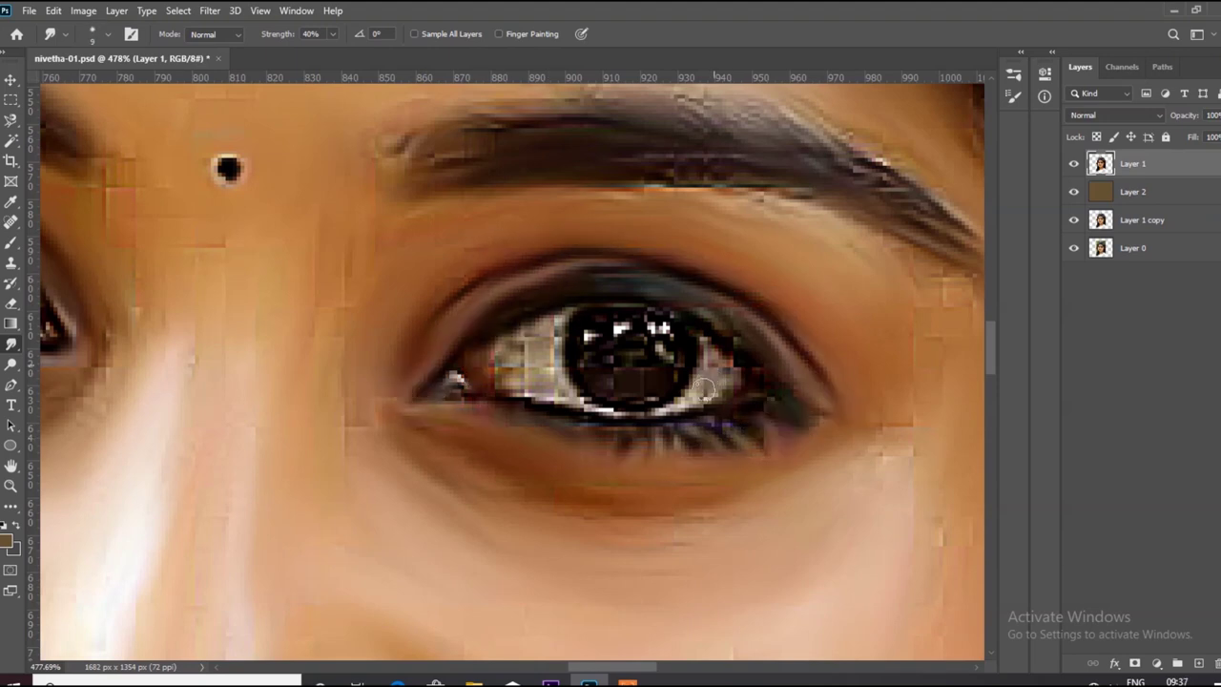
# Step: Soften the iris catchlights and the noisy eye white into smooth painted strokes
pyautogui.scroll(3, 511, 331)
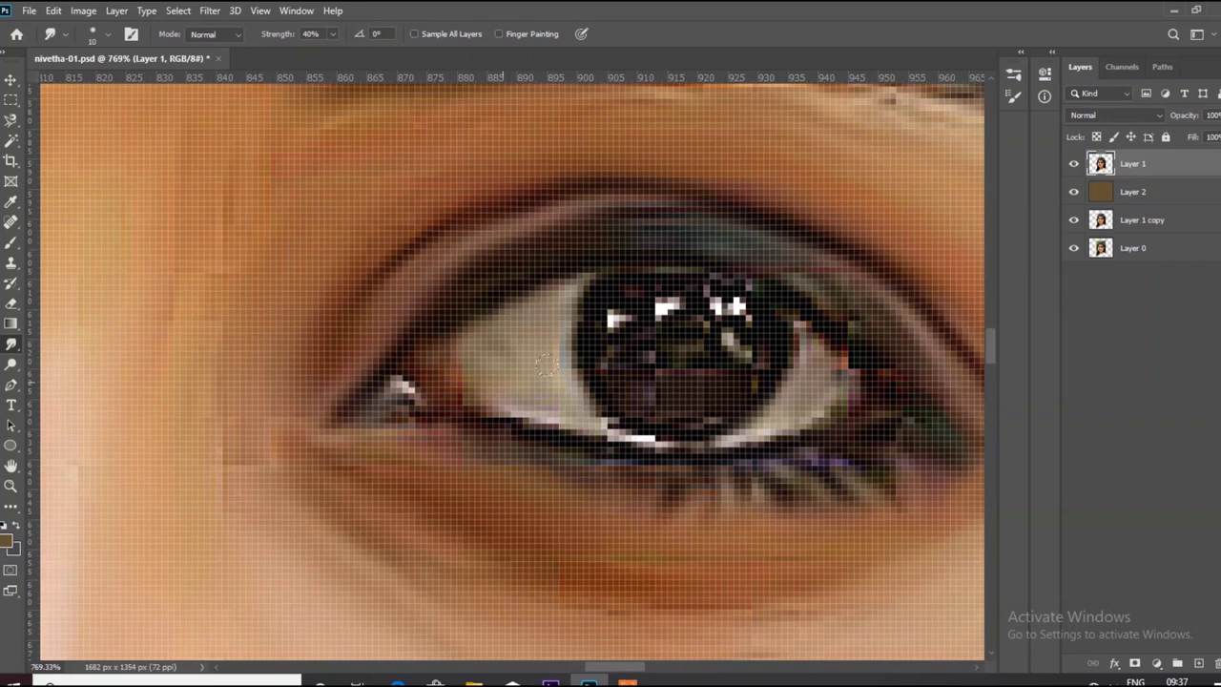
pyautogui.moveTo(749, 324); pyautogui.dragTo(753, 303)
pyautogui.scroll(-2, 801, 336)
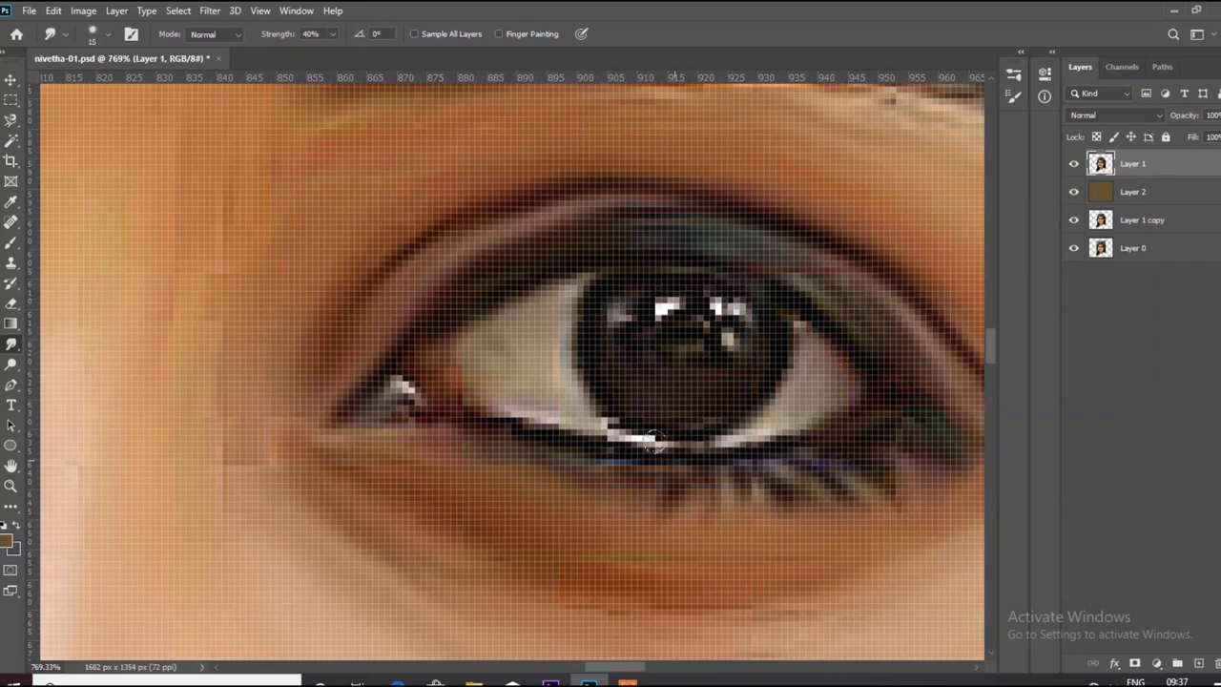
pyautogui.press(']')
pyautogui.scroll(-3, 610, 389)
pyautogui.scroll(-2, 477, 315)
pyautogui.scroll(5, 301, 256)
pyautogui.moveTo(301, 255)
pyautogui.mouseDown()
pyautogui.moveTo(248, 296)
pyautogui.moveTo(353, 324)
pyautogui.moveTo(479, 334)
pyautogui.mouseUp()
pyautogui.press('[')
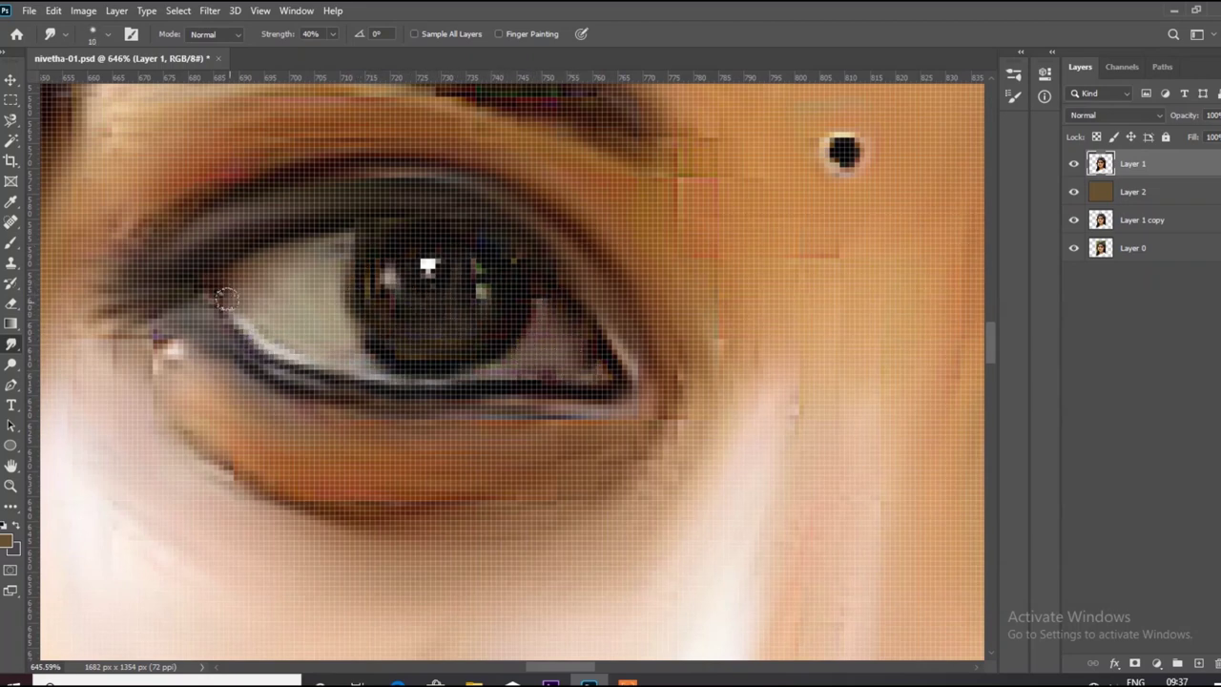
pyautogui.scroll(-3, 264, 284)
# Step: Enlarge the smudge brush and smooth the pixelated texture of both lips
pyautogui.scroll(-2, 265, 283)
pyautogui.scroll(4, 381, 444)
pyautogui.scroll(1, 364, 379)
pyautogui.press(']')
pyautogui.press(']')
pyautogui.press(']')
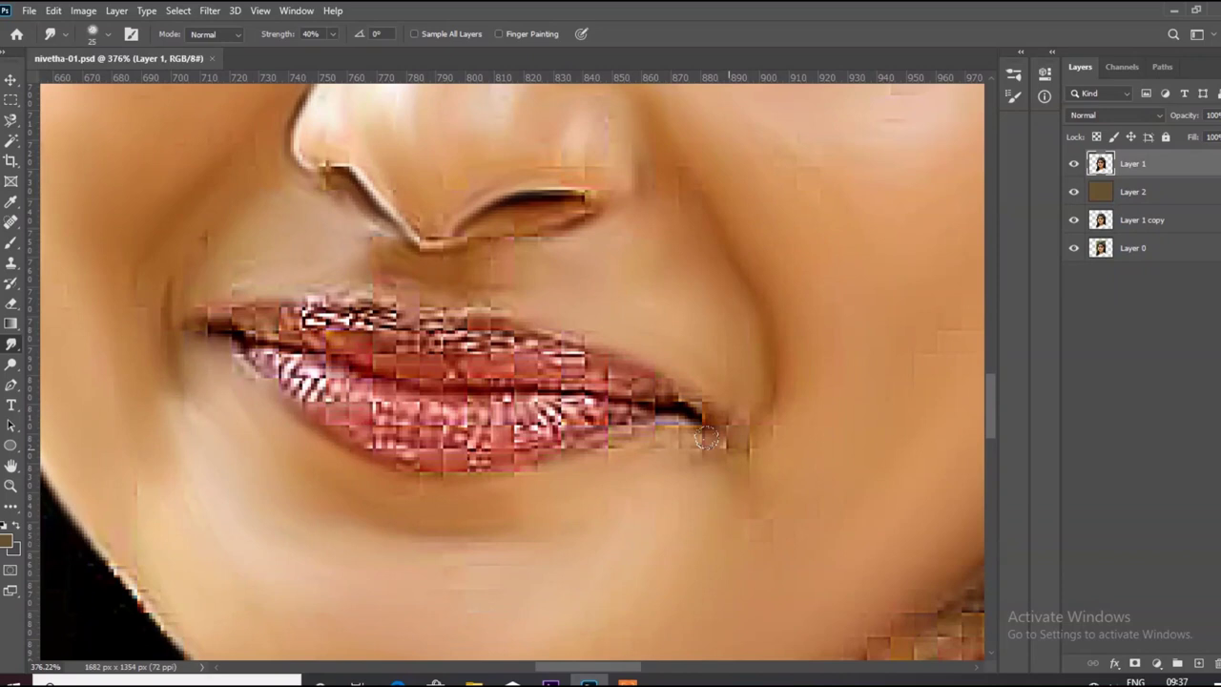
pyautogui.moveTo(483, 438)
pyautogui.mouseDown()
pyautogui.moveTo(382, 420)
pyautogui.moveTo(262, 343)
pyautogui.moveTo(485, 343)
pyautogui.moveTo(305, 310)
pyautogui.moveTo(203, 307)
pyautogui.mouseUp()
# Step: Soften the hair edge beside the neck
pyautogui.scroll(-2, 512, 446)
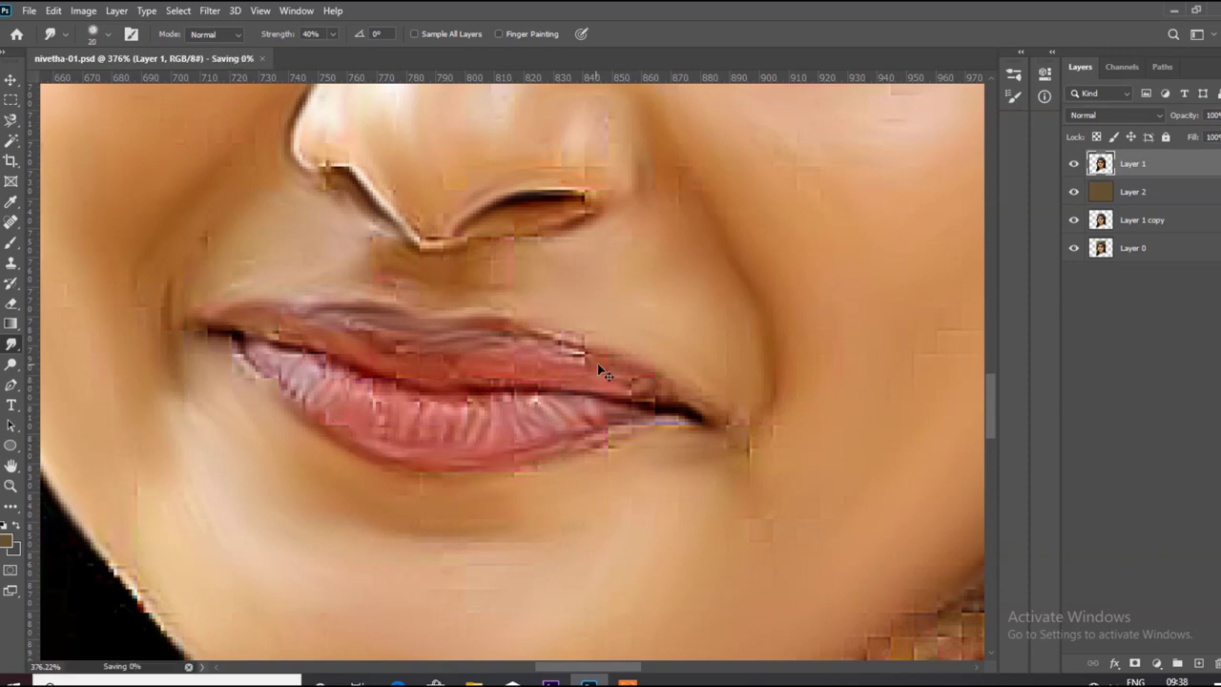
pyautogui.scroll(-5, 523, 332)
pyautogui.scroll(5, 557, 515)
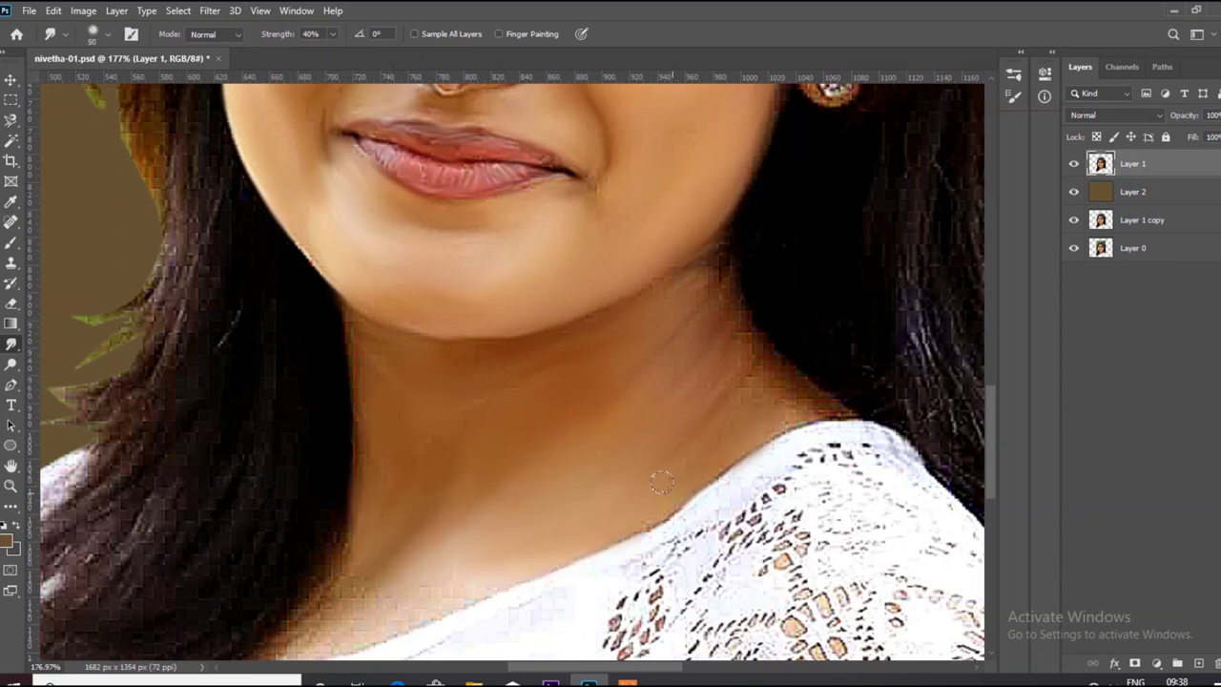
pyautogui.scroll(3, 682, 269)
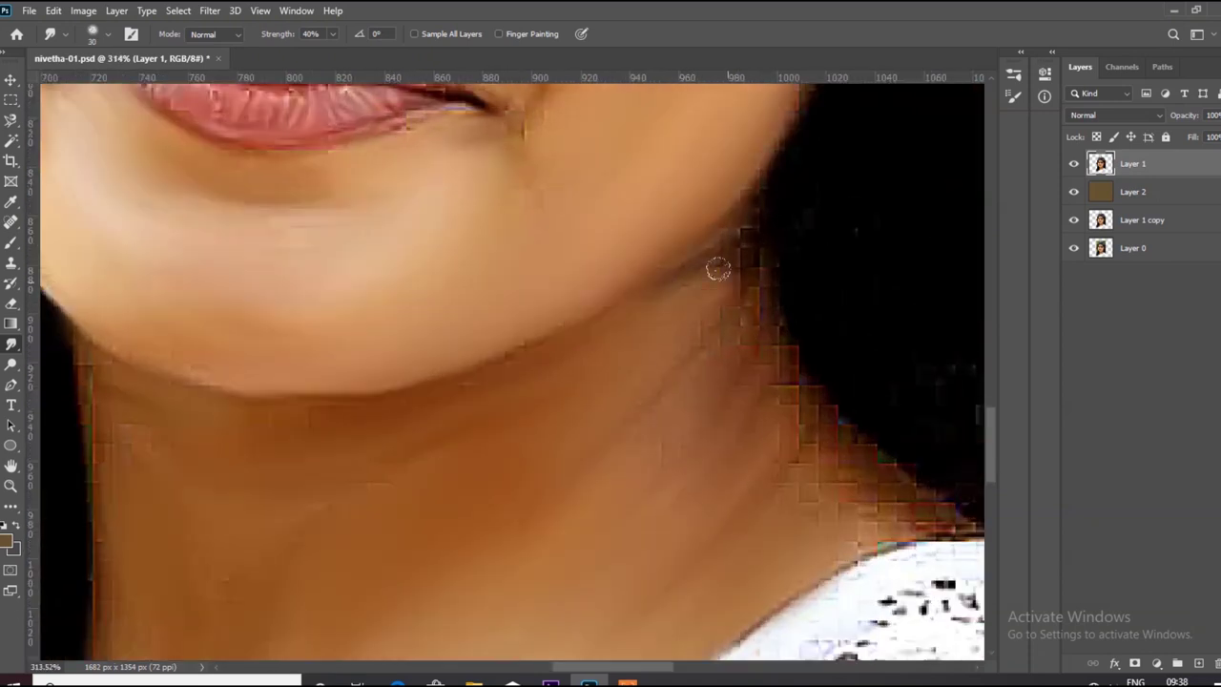
pyautogui.scroll(-1, 709, 254)
pyautogui.scroll(-1, 689, 409)
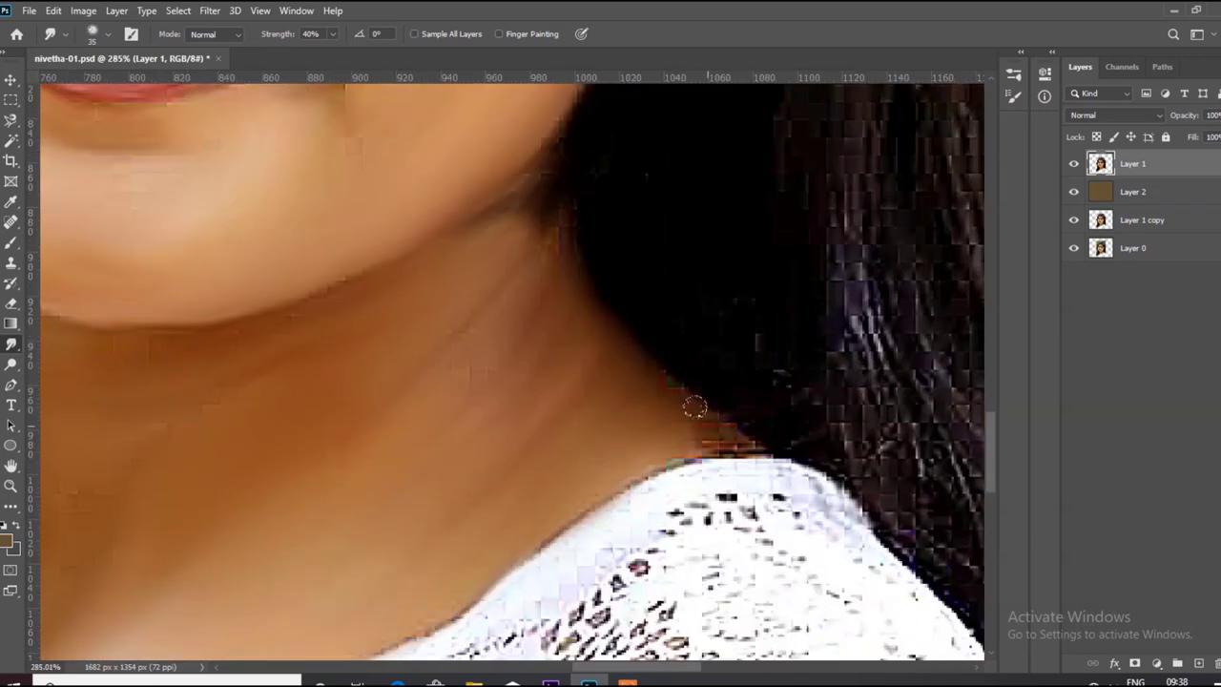
pyautogui.scroll(-1, 543, 376)
pyautogui.scroll(4, 373, 197)
pyautogui.moveTo(373, 198); pyautogui.dragTo(362, 373)
# Step: Blend the white shoulder edge and the bottom of the white top into the background
pyautogui.scroll(-3, 363, 373)
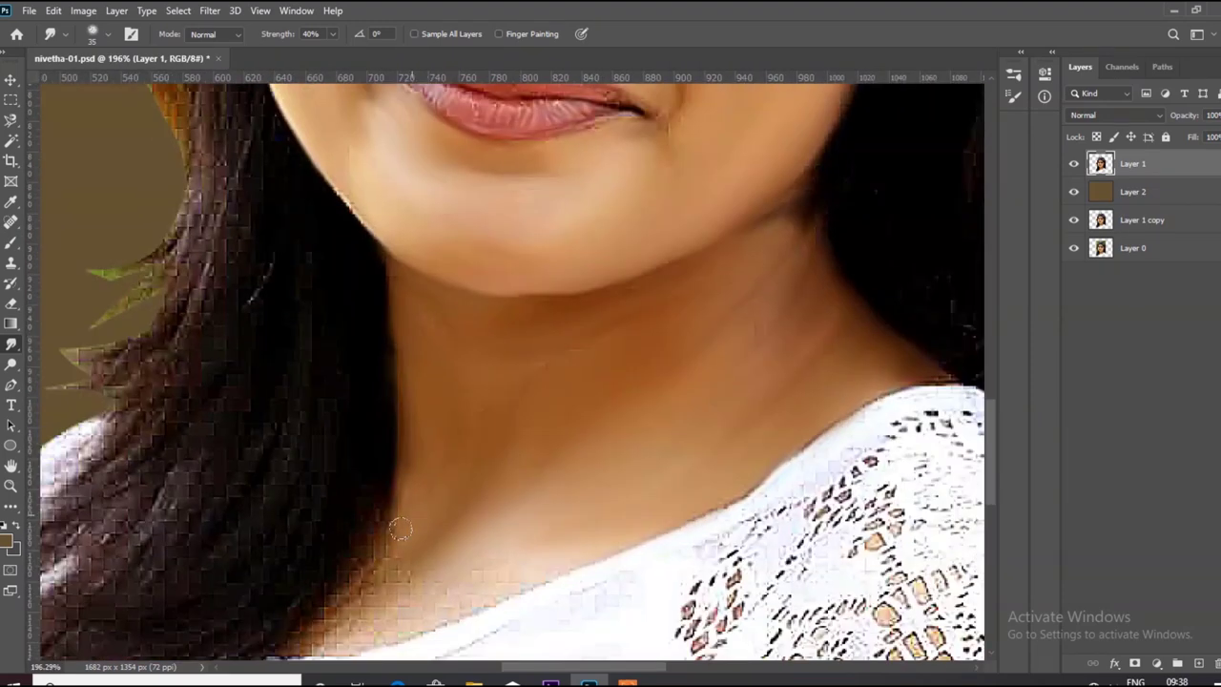
pyautogui.scroll(1, 576, 429)
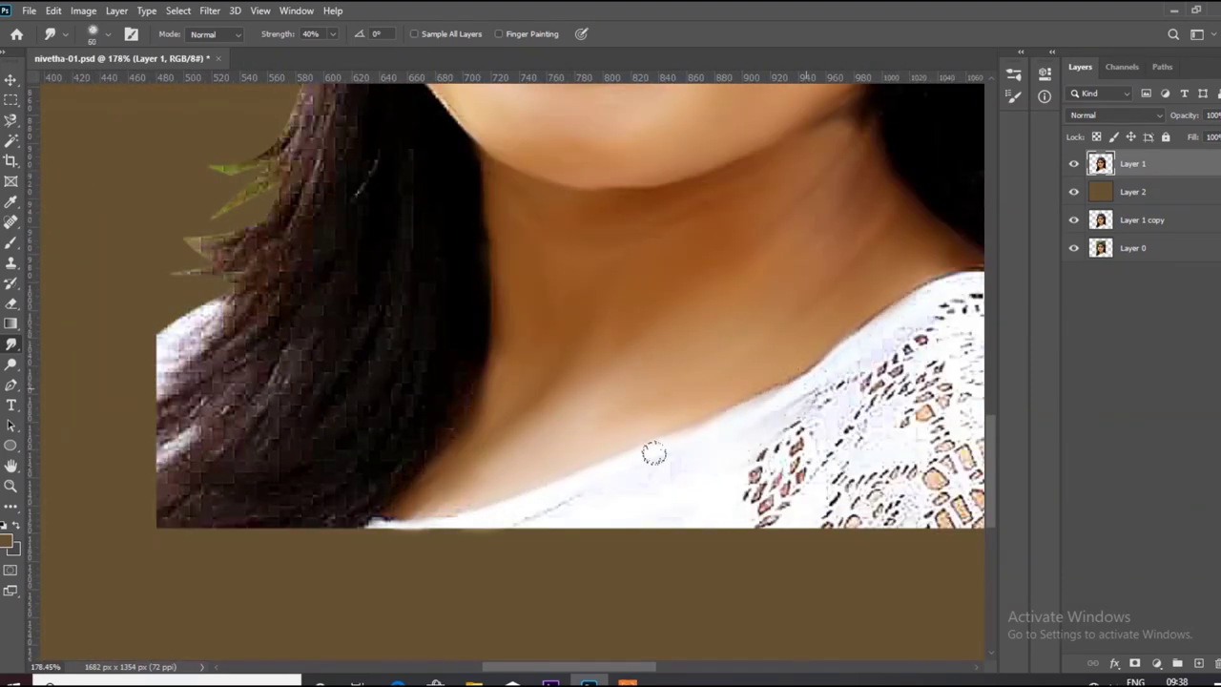
pyautogui.scroll(-3, 456, 386)
pyautogui.scroll(3, 456, 386)
pyautogui.moveTo(658, 377)
pyautogui.mouseDown()
pyautogui.moveTo(716, 506)
pyautogui.moveTo(548, 548)
pyautogui.moveTo(363, 542)
pyautogui.mouseUp()
pyautogui.moveTo(619, 439); pyautogui.dragTo(734, 544)
pyautogui.moveTo(562, 401)
pyautogui.mouseDown()
pyautogui.moveTo(302, 485)
pyautogui.moveTo(91, 507)
pyautogui.moveTo(614, 531)
pyautogui.moveTo(518, 436)
pyautogui.mouseUp()
# Step: Smear the lower-left hair edge and its white patch into the background
pyautogui.scroll(-3, 344, 495)
pyautogui.scroll(2, 344, 495)
pyautogui.moveTo(324, 501)
pyautogui.mouseDown()
pyautogui.moveTo(283, 464)
pyautogui.moveTo(210, 481)
pyautogui.mouseUp()
pyautogui.moveTo(243, 411); pyautogui.dragTo(181, 462)
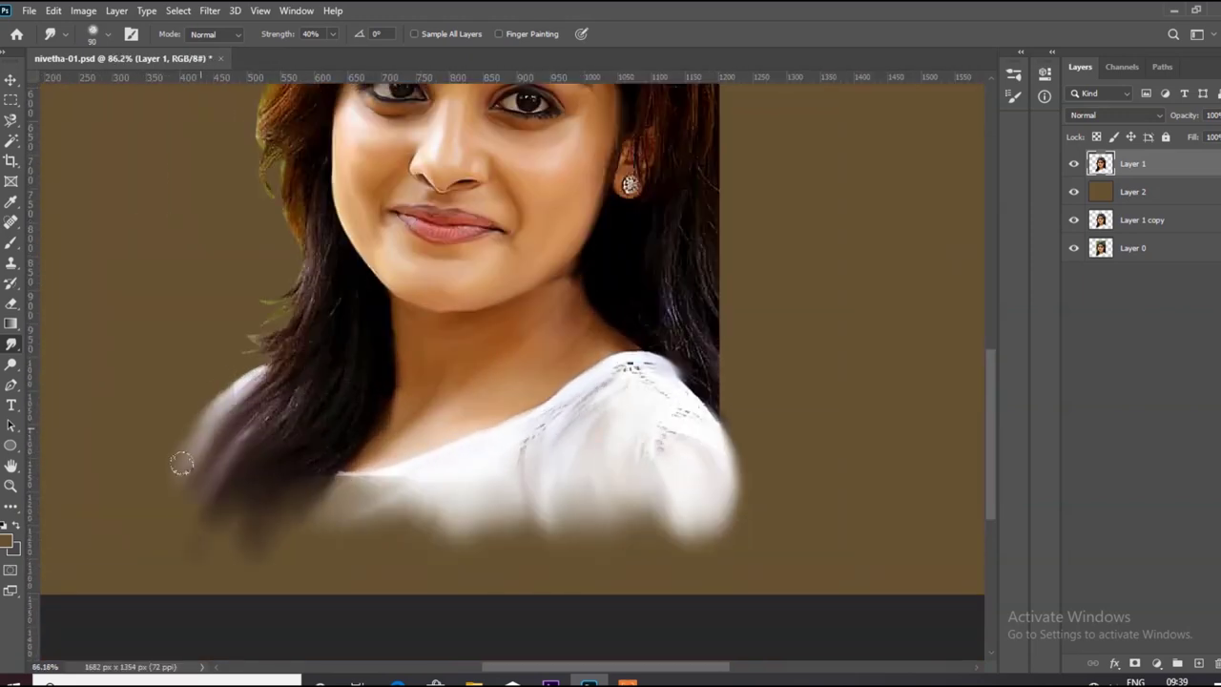
# Step: Raise smudge strength to 42% and smooth the hair strands on the upper right
pyautogui.scroll(-2, 298, 498)
pyautogui.click(332, 33)
pyautogui.scroll(2, 630, 294)
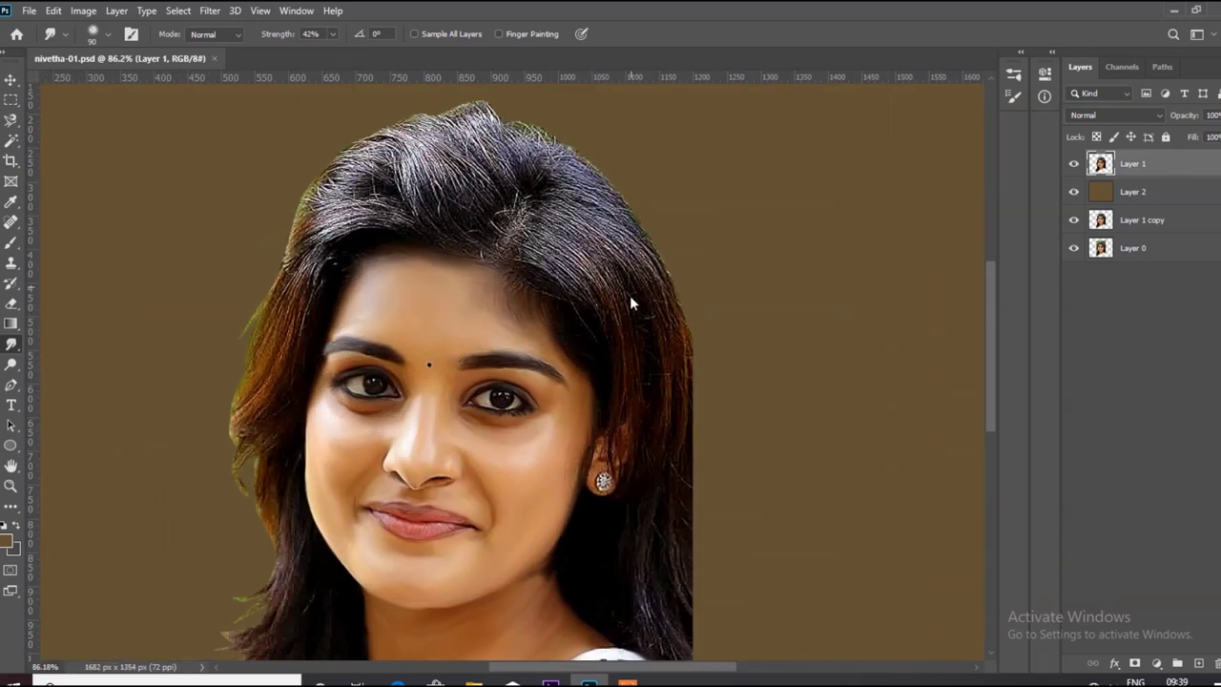
pyautogui.scroll(2, 629, 294)
pyautogui.scroll(2, 635, 387)
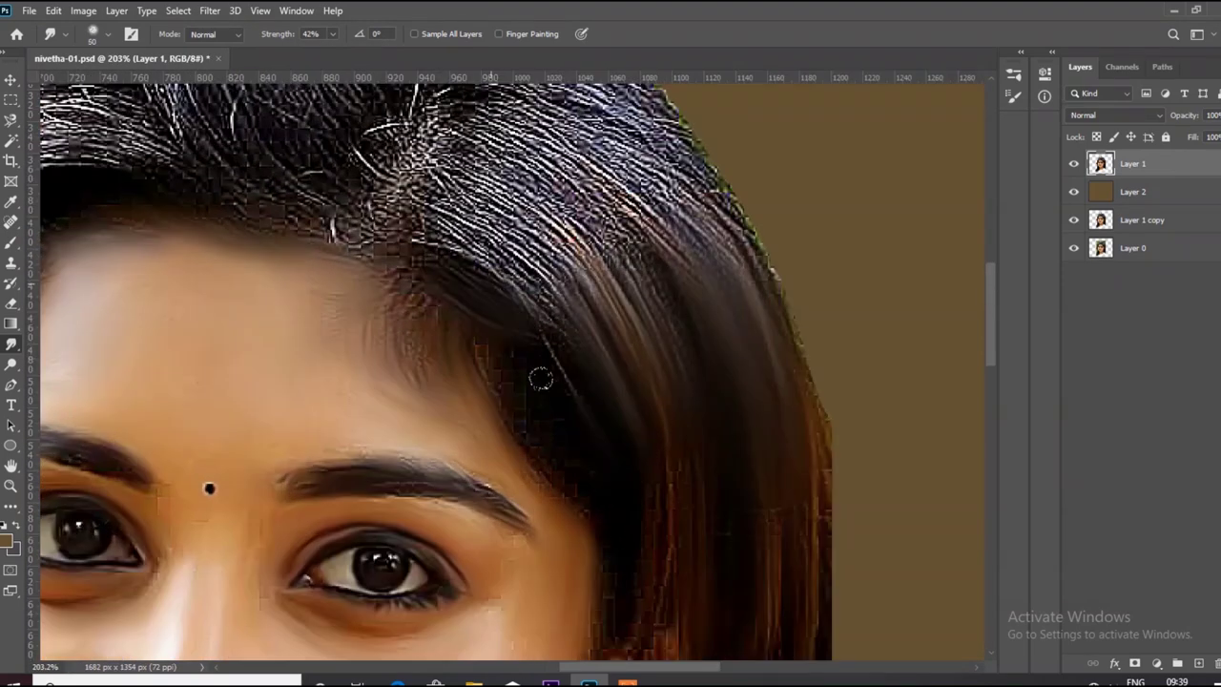
pyautogui.moveTo(553, 277)
pyautogui.mouseDown()
pyautogui.moveTo(629, 286)
pyautogui.moveTo(735, 191)
pyautogui.mouseUp()
pyautogui.moveTo(544, 305)
pyautogui.mouseDown()
pyautogui.moveTo(439, 201)
pyautogui.moveTo(467, 112)
pyautogui.mouseUp()
# Step: Smooth the hair near the parting and sweep it upward
pyautogui.scroll(1, 477, 124)
pyautogui.scroll(1, 477, 124)
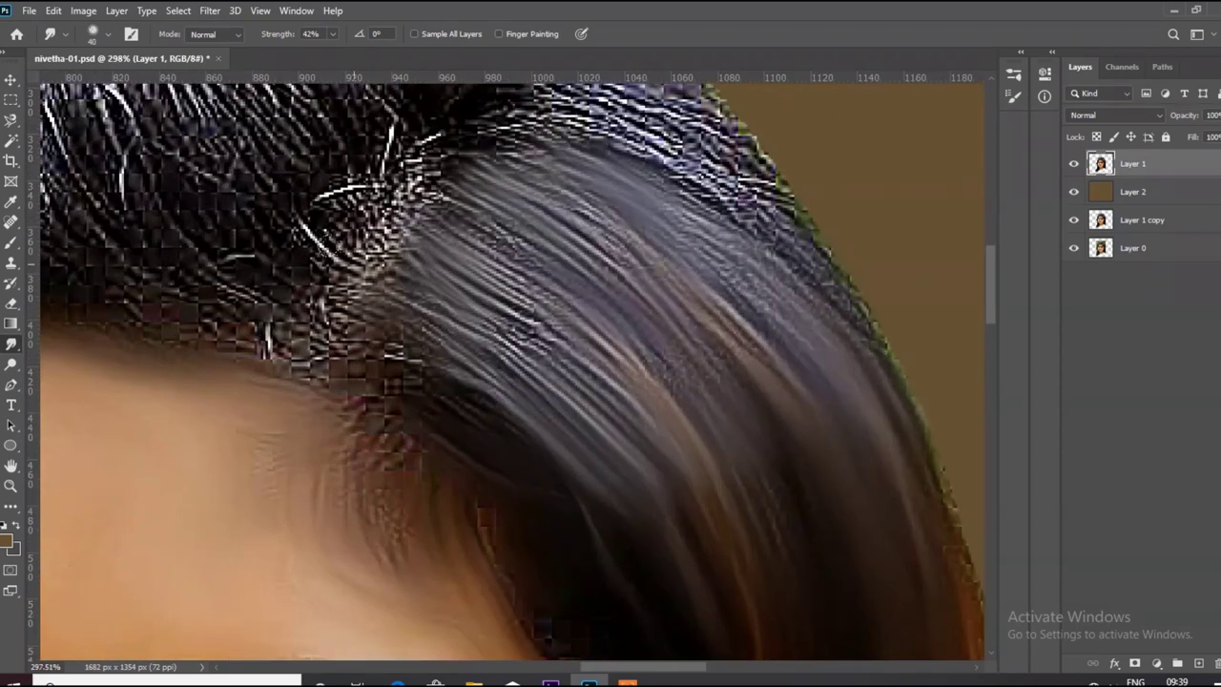
pyautogui.hscroll(-2, 482, 131)
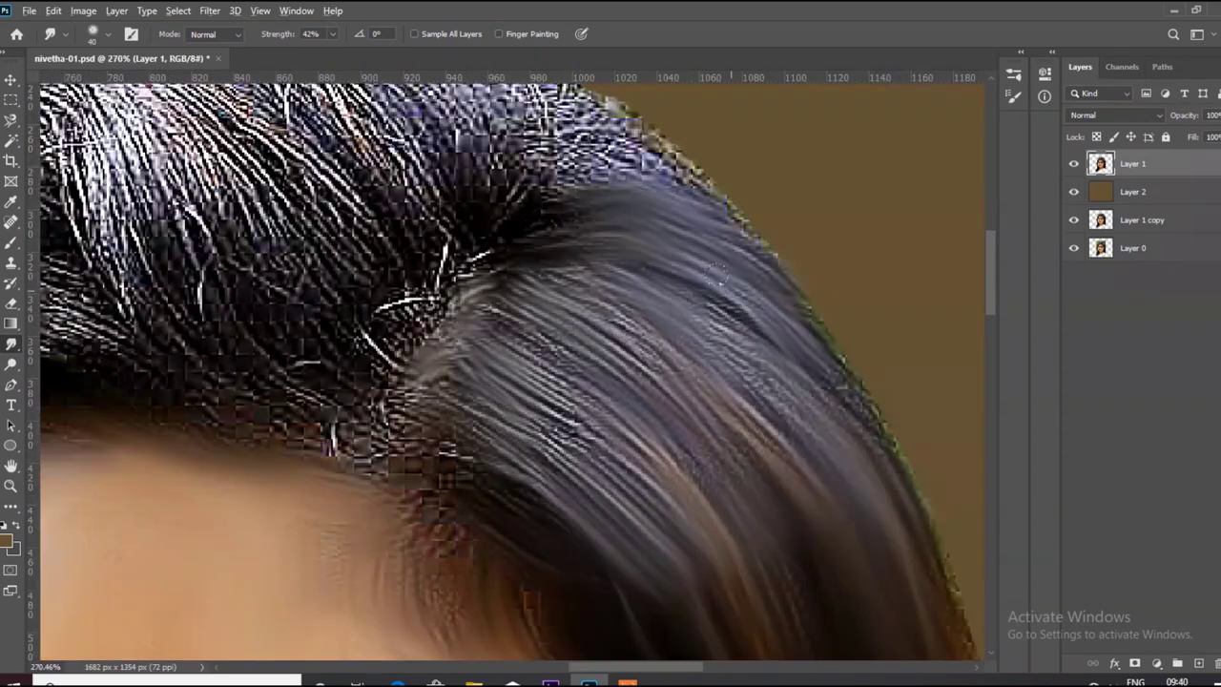
pyautogui.hscroll(-2, 423, 348)
pyautogui.moveTo(422, 348); pyautogui.dragTo(382, 238)
pyautogui.scroll(-2, 466, 281)
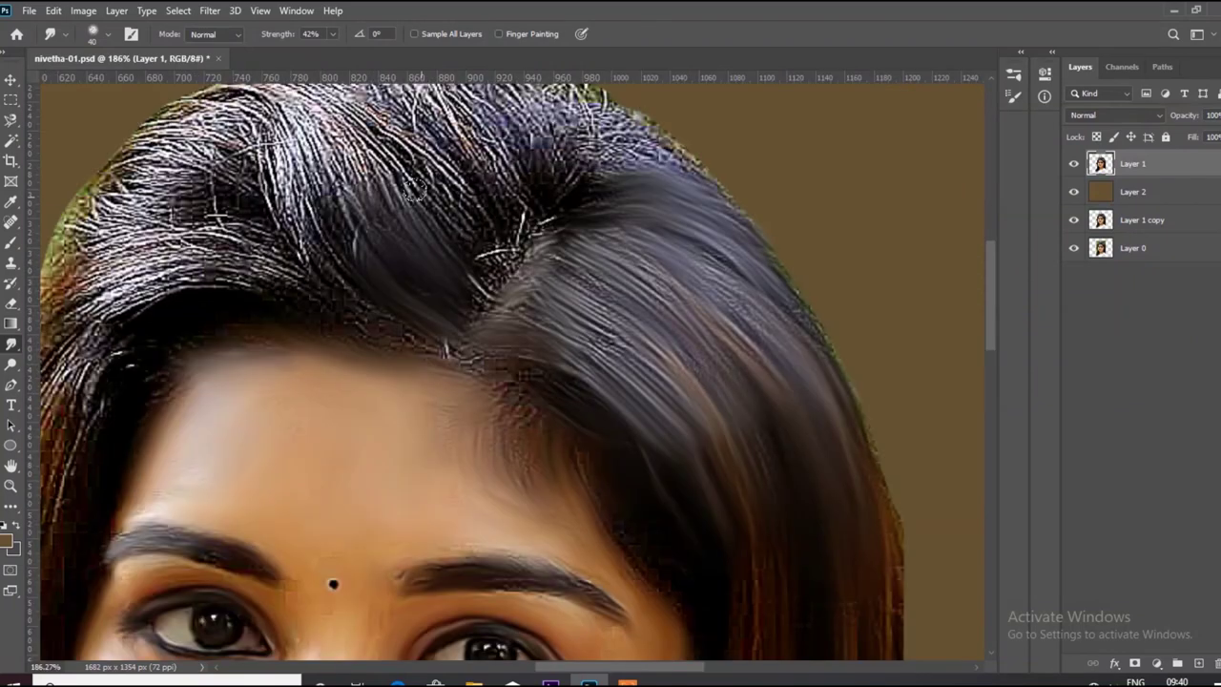
pyautogui.scroll(1, 287, 143)
pyautogui.scroll(1, 286, 143)
pyautogui.moveTo(515, 353)
pyautogui.mouseDown()
pyautogui.moveTo(381, 195)
pyautogui.moveTo(372, 372)
pyautogui.mouseUp()
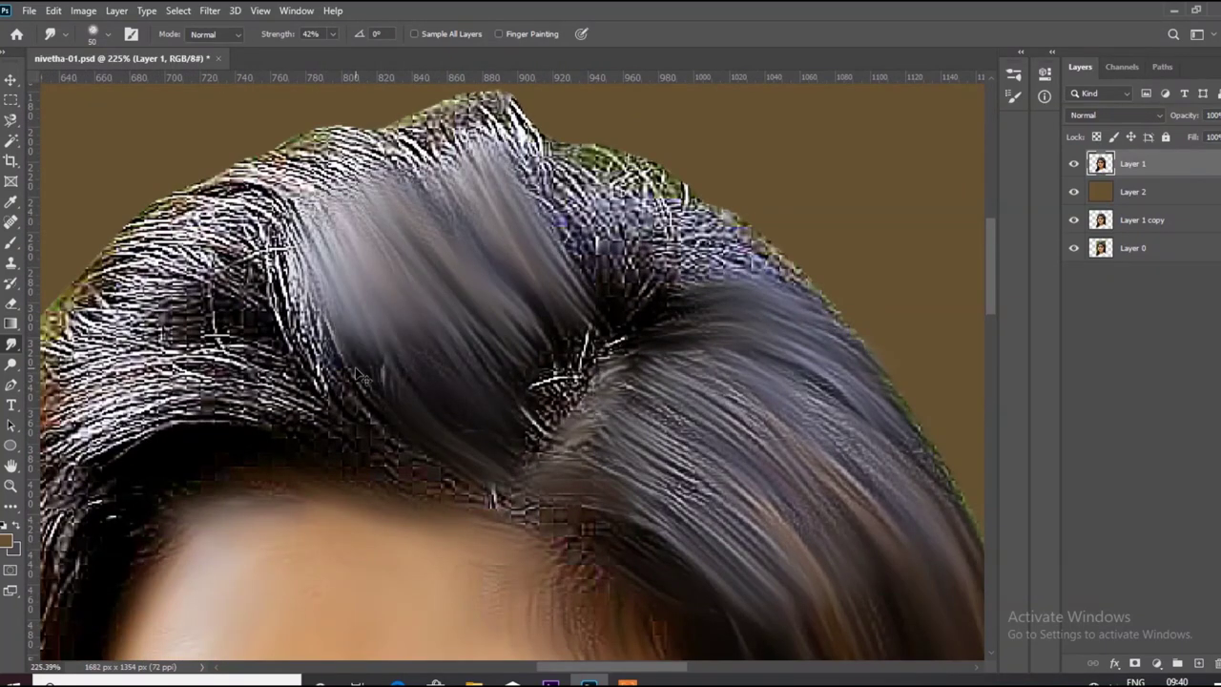
pyautogui.scroll(1, 353, 190)
# Step: Sweep the left hair into smooth strokes toward the top-left, and up toward the top right
pyautogui.moveTo(448, 333); pyautogui.dragTo(315, 190)
pyautogui.moveTo(363, 362); pyautogui.dragTo(258, 186)
pyautogui.moveTo(534, 400); pyautogui.dragTo(267, 286)
pyautogui.moveTo(325, 372); pyautogui.dragTo(191, 134)
pyautogui.scroll(2, 348, 227)
pyautogui.scroll(2, 515, 143)
pyautogui.moveTo(324, 229)
pyautogui.mouseDown()
pyautogui.moveTo(515, 143)
pyautogui.moveTo(610, 229)
pyautogui.moveTo(693, 250)
pyautogui.moveTo(821, 341)
pyautogui.mouseUp()
# Step: Pull smooth grey strokes over the textured left hair and blend its upper-left edge
pyautogui.scroll(-2, 570, 324)
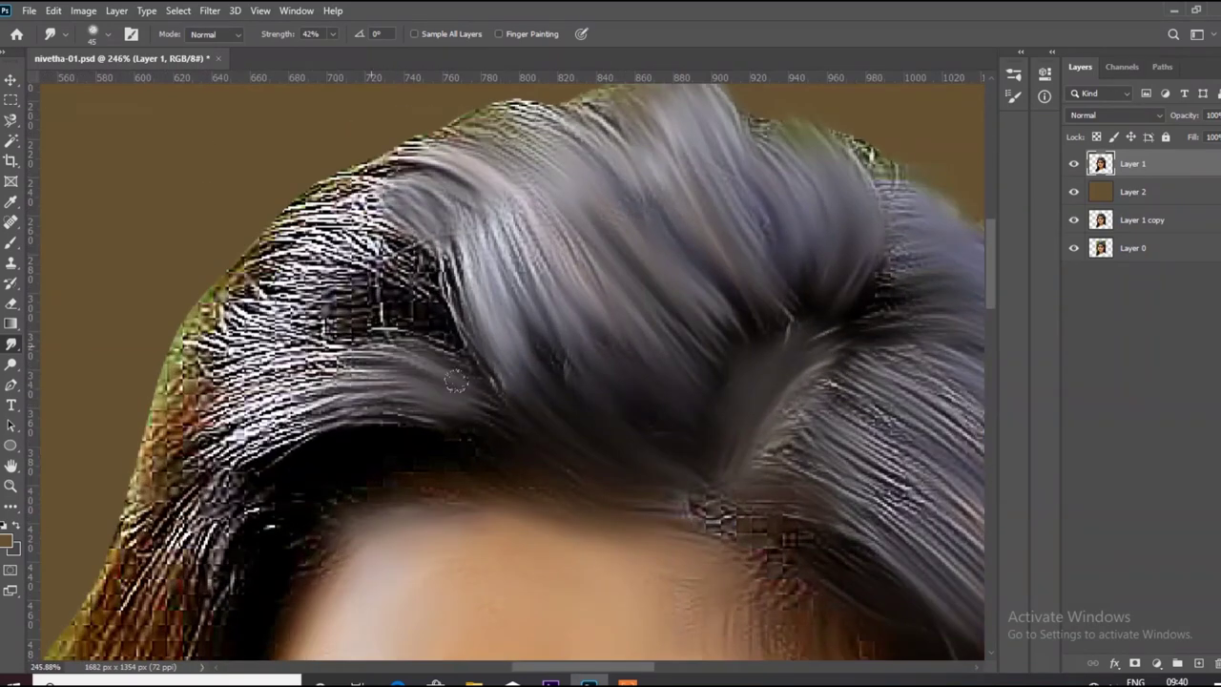
pyautogui.moveTo(435, 410); pyautogui.dragTo(133, 472)
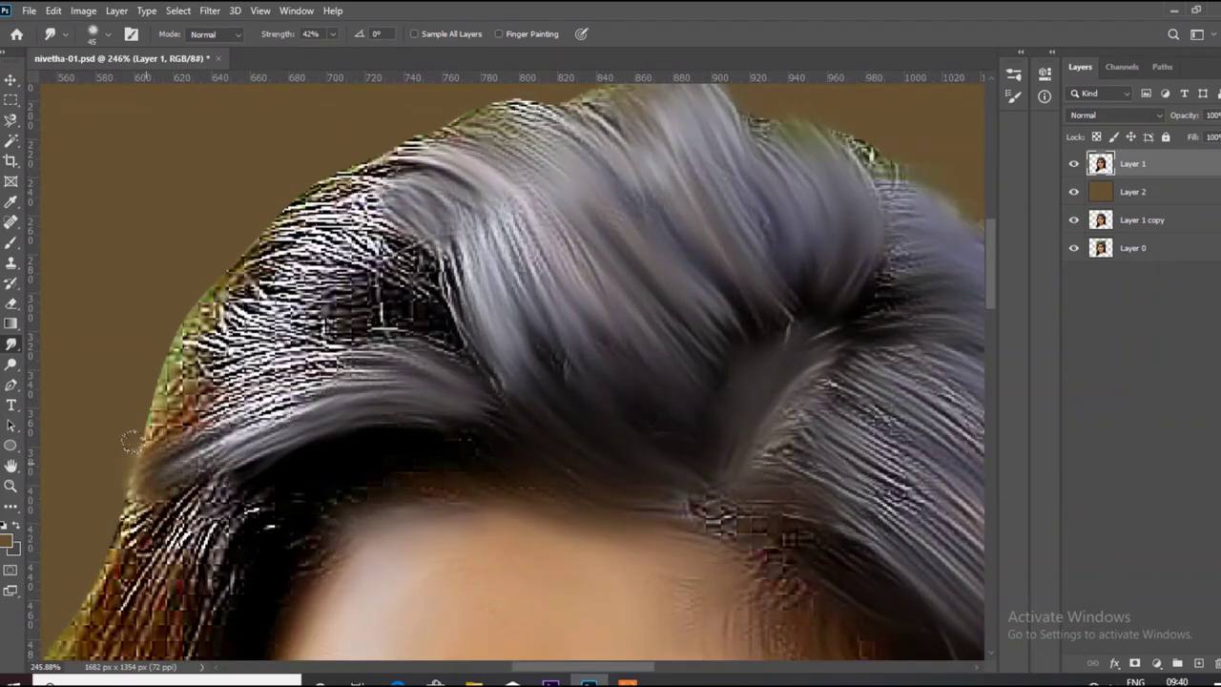
pyautogui.moveTo(386, 329); pyautogui.dragTo(162, 419)
pyautogui.moveTo(406, 276); pyautogui.dragTo(210, 382)
pyautogui.moveTo(448, 253); pyautogui.dragTo(225, 265)
pyautogui.moveTo(334, 286); pyautogui.dragTo(172, 382)
pyautogui.moveTo(572, 105); pyautogui.dragTo(267, 210)
# Step: Streak the hair above the forehead into painted strands
pyautogui.scroll(-3, 420, 369)
pyautogui.scroll(1, 420, 370)
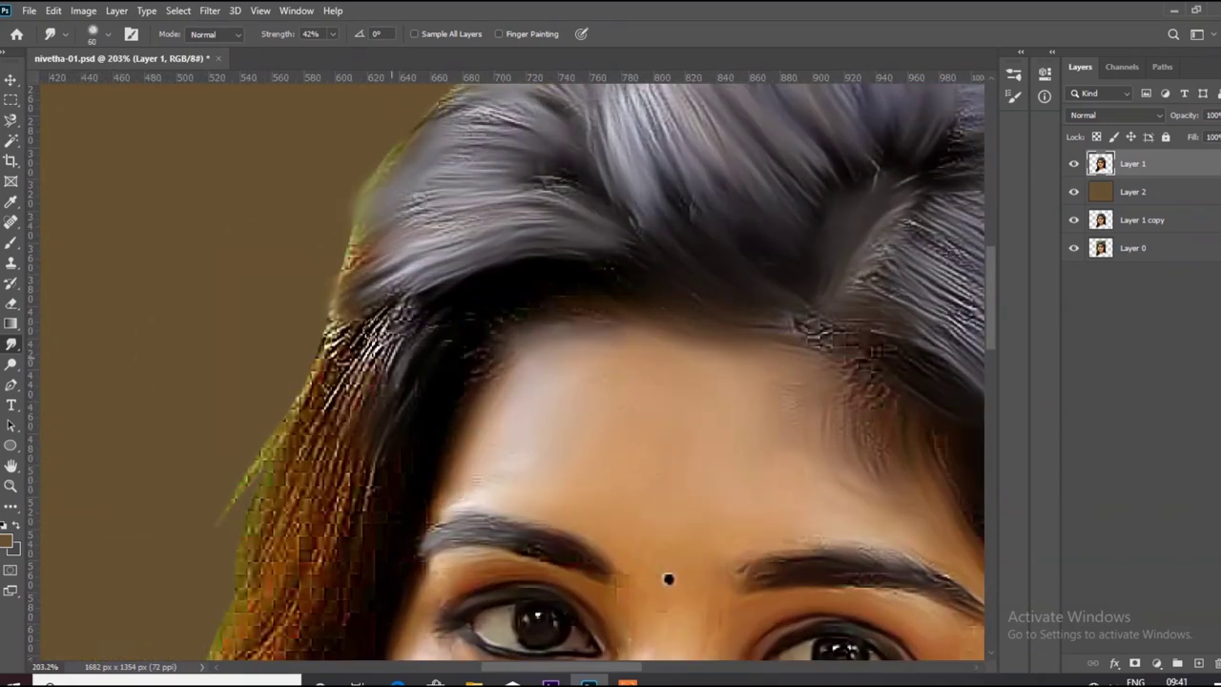
pyautogui.scroll(-2, 417, 362)
pyautogui.scroll(1, 417, 362)
pyautogui.scroll(-3, 270, 502)
pyautogui.scroll(1, 286, 458)
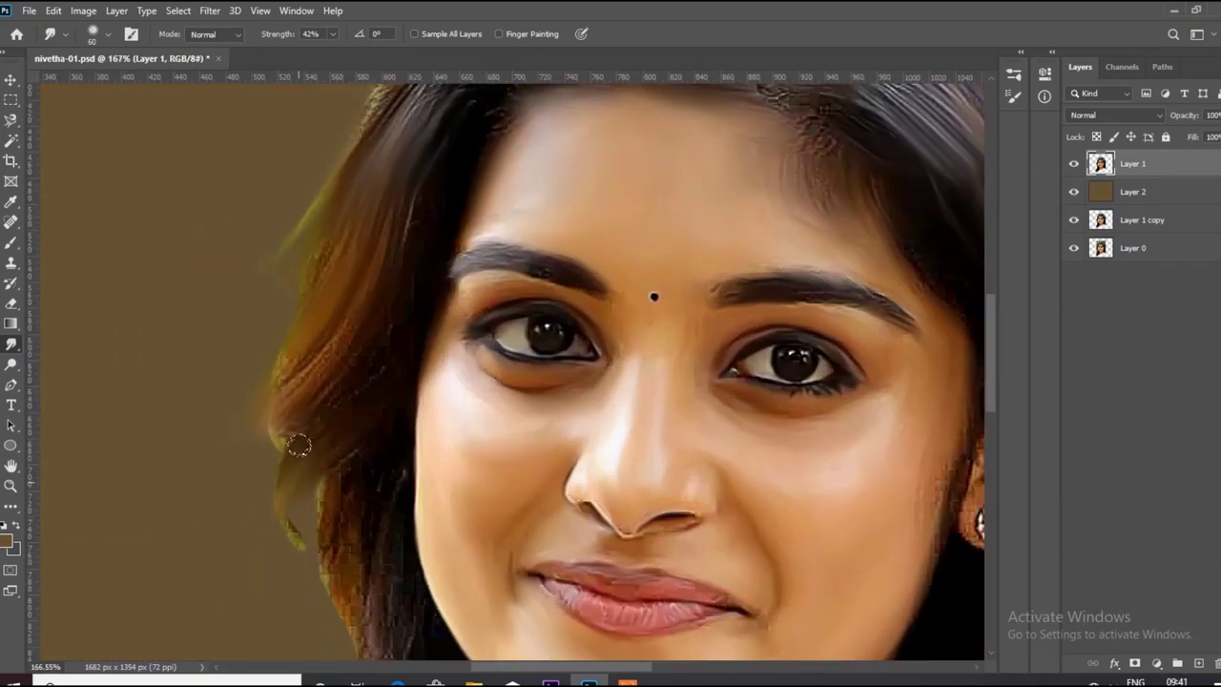
pyautogui.scroll(-1, 286, 439)
pyautogui.scroll(-2, 343, 401)
pyautogui.scroll(2, 350, 481)
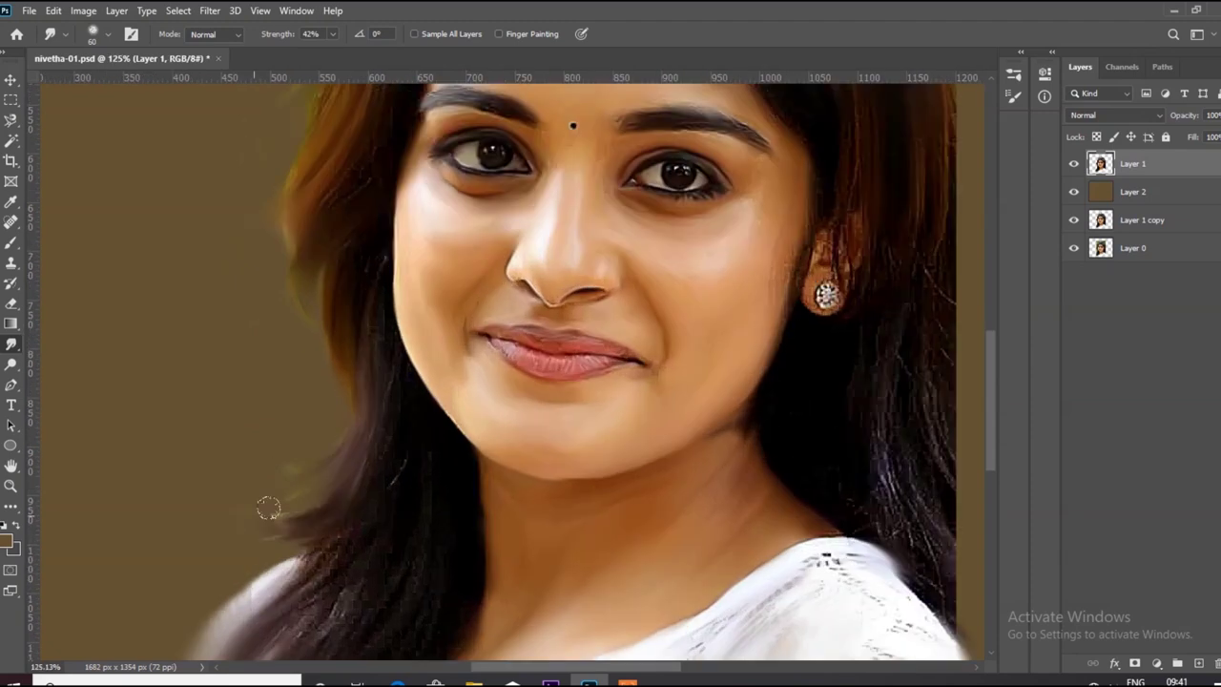
pyautogui.scroll(-3, 318, 404)
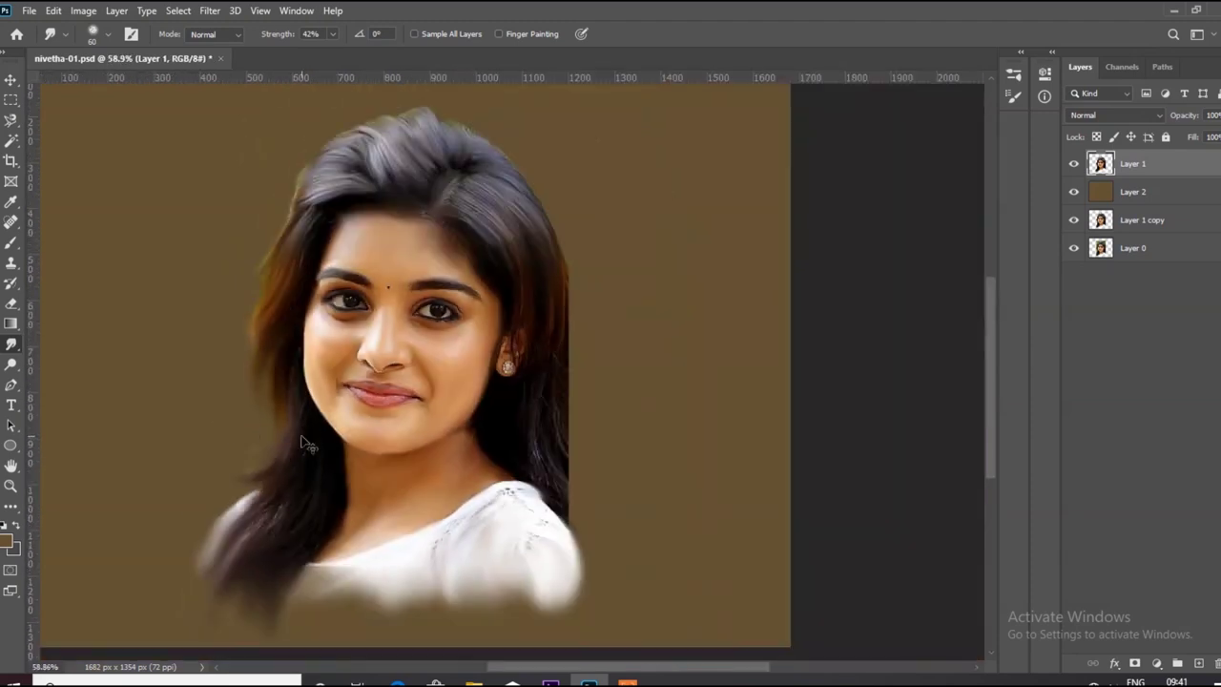
pyautogui.scroll(4, 251, 209)
pyautogui.scroll(1, 251, 210)
pyautogui.moveTo(419, 224)
pyautogui.mouseDown()
pyautogui.moveTo(495, 162)
pyautogui.moveTo(463, 277)
pyautogui.mouseUp()
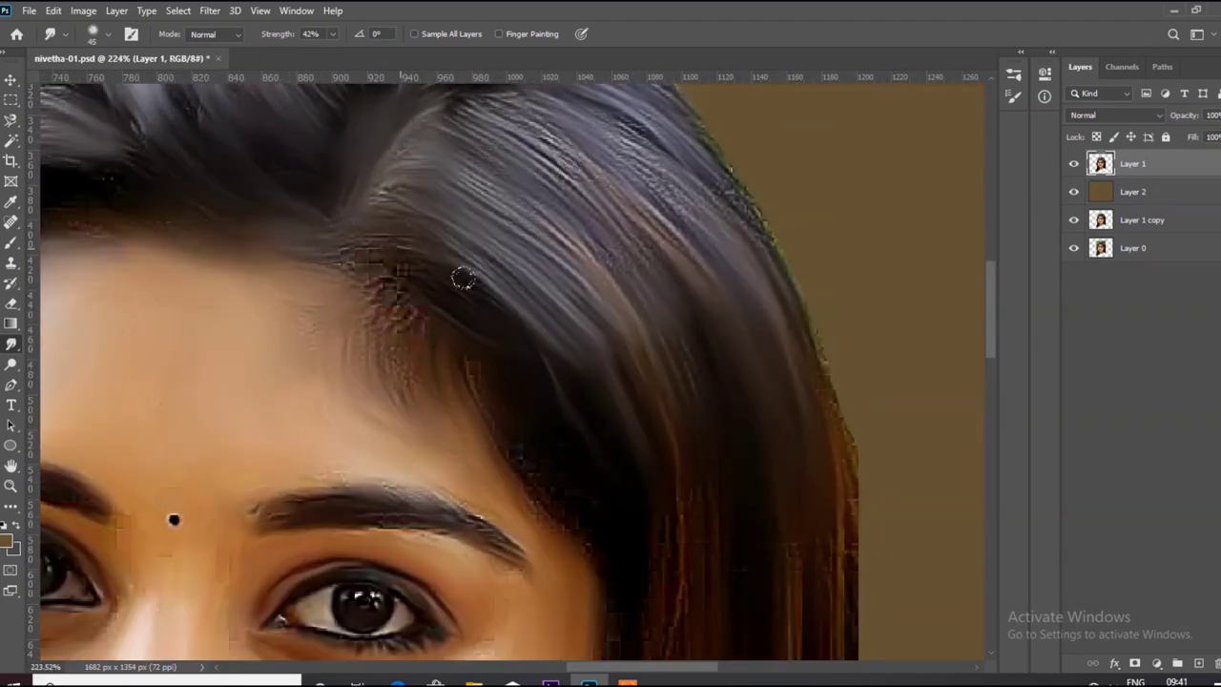
pyautogui.scroll(-2, 678, 376)
pyautogui.scroll(1, 741, 487)
pyautogui.scroll(1, 620, 276)
pyautogui.scroll(-1, 412, 153)
pyautogui.scroll(-2, 412, 152)
pyautogui.scroll(2, 345, 139)
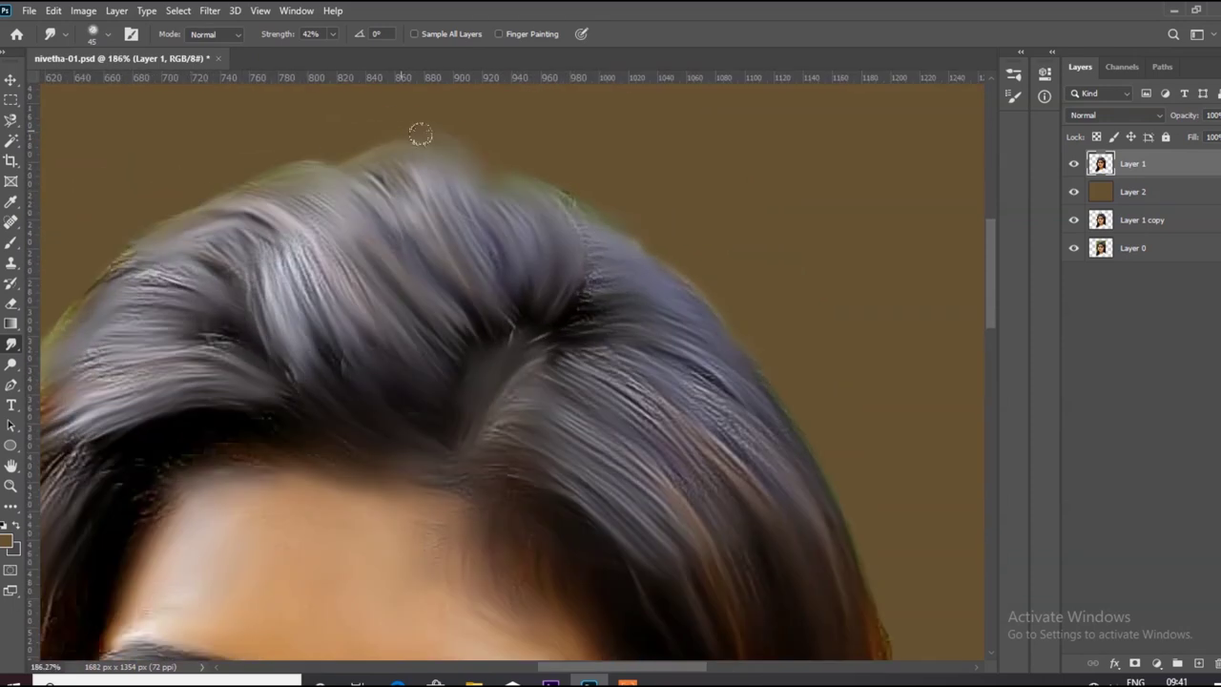
pyautogui.scroll(-2, 305, 346)
pyautogui.scroll(2, 354, 178)
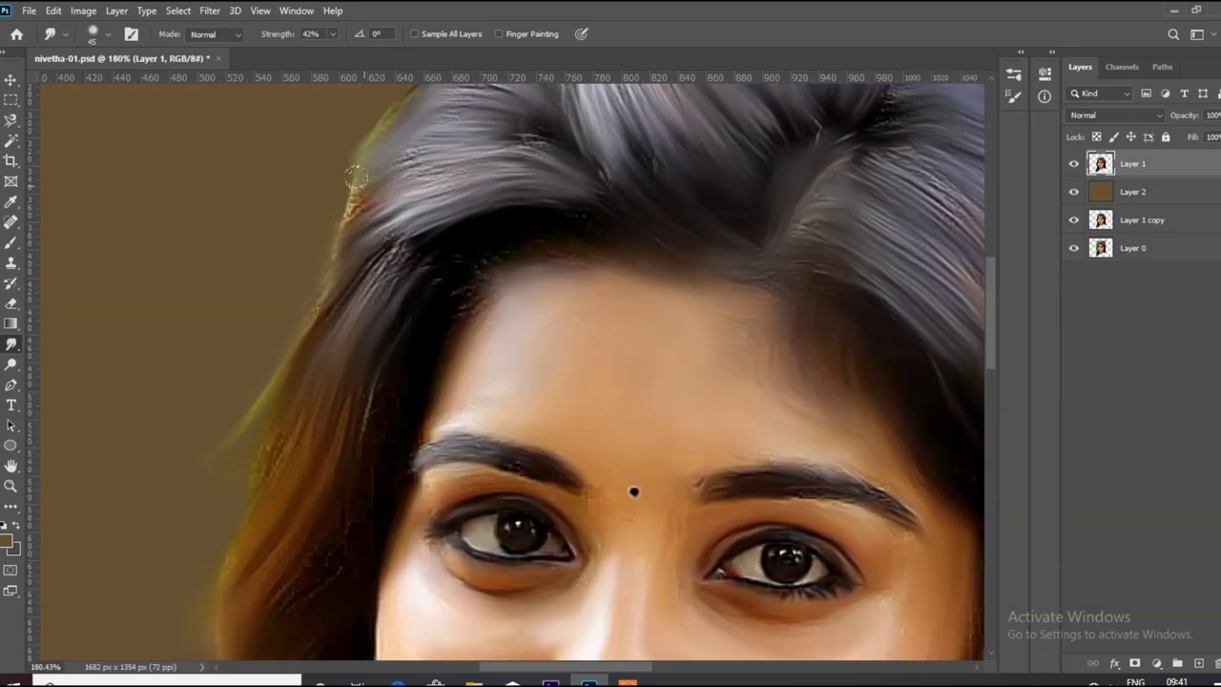
pyautogui.scroll(-3, 336, 262)
pyautogui.scroll(1, 575, 484)
pyautogui.scroll(2, 735, 410)
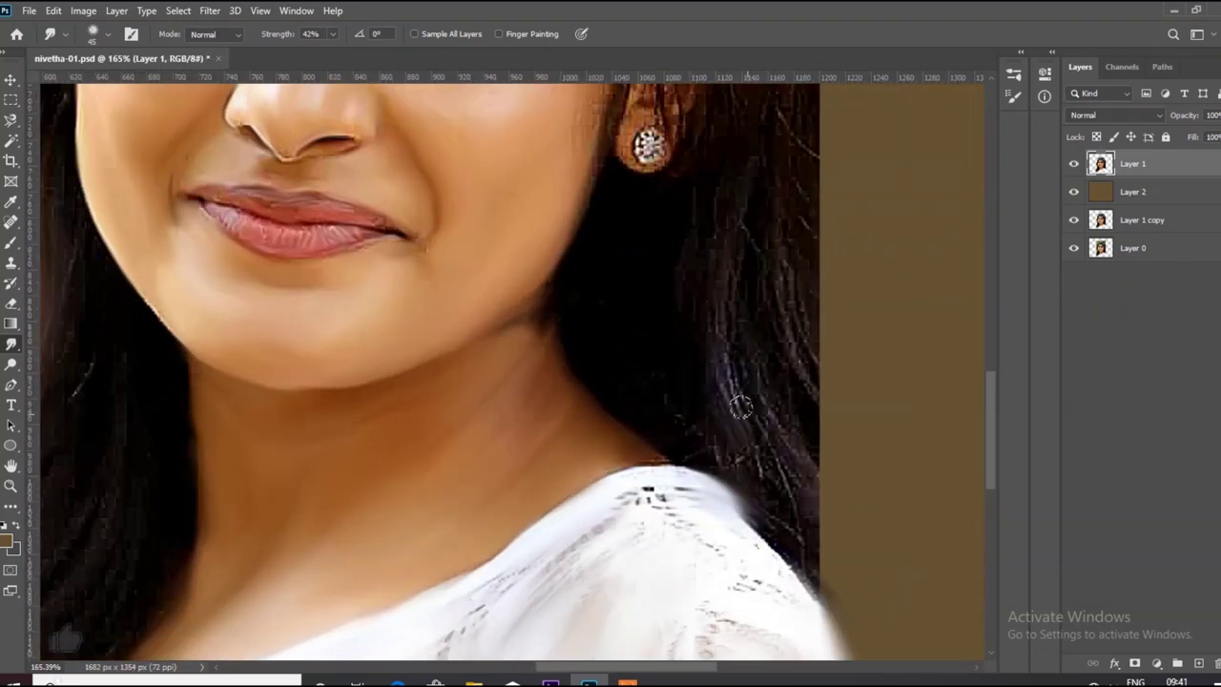
pyautogui.scroll(-1, 665, 294)
pyautogui.scroll(-2, 664, 294)
# Step: Set smudge strength to 51% and extend the hair strands past the shoulder
pyautogui.press('5')
pyautogui.press('1')
pyautogui.scroll(1, 659, 390)
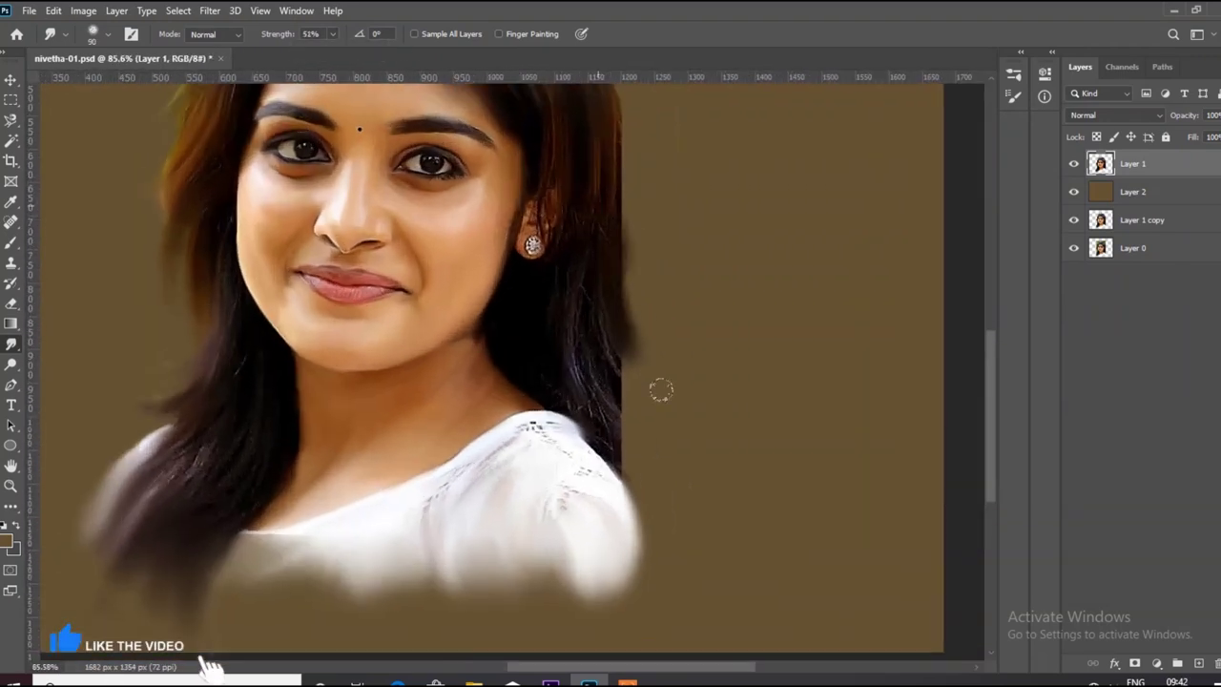
pyautogui.moveTo(599, 416); pyautogui.dragTo(632, 422)
pyautogui.scroll(-1, 655, 219)
pyautogui.scroll(1, 654, 219)
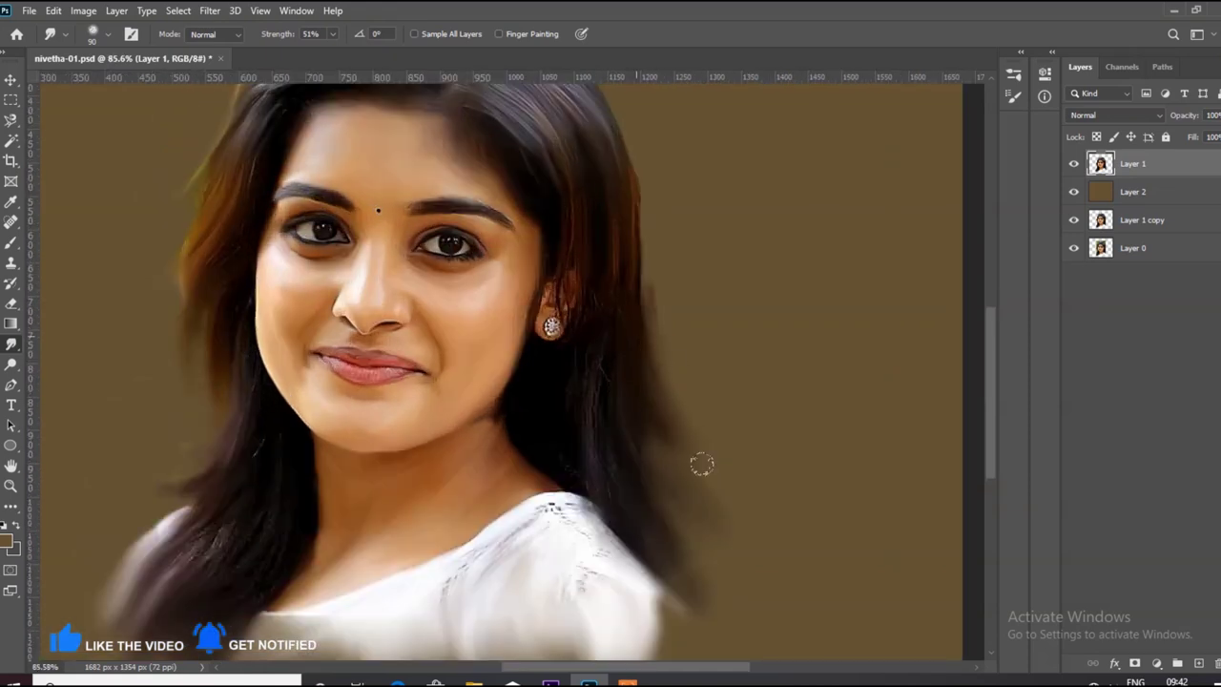
pyautogui.moveTo(700, 466); pyautogui.dragTo(725, 496)
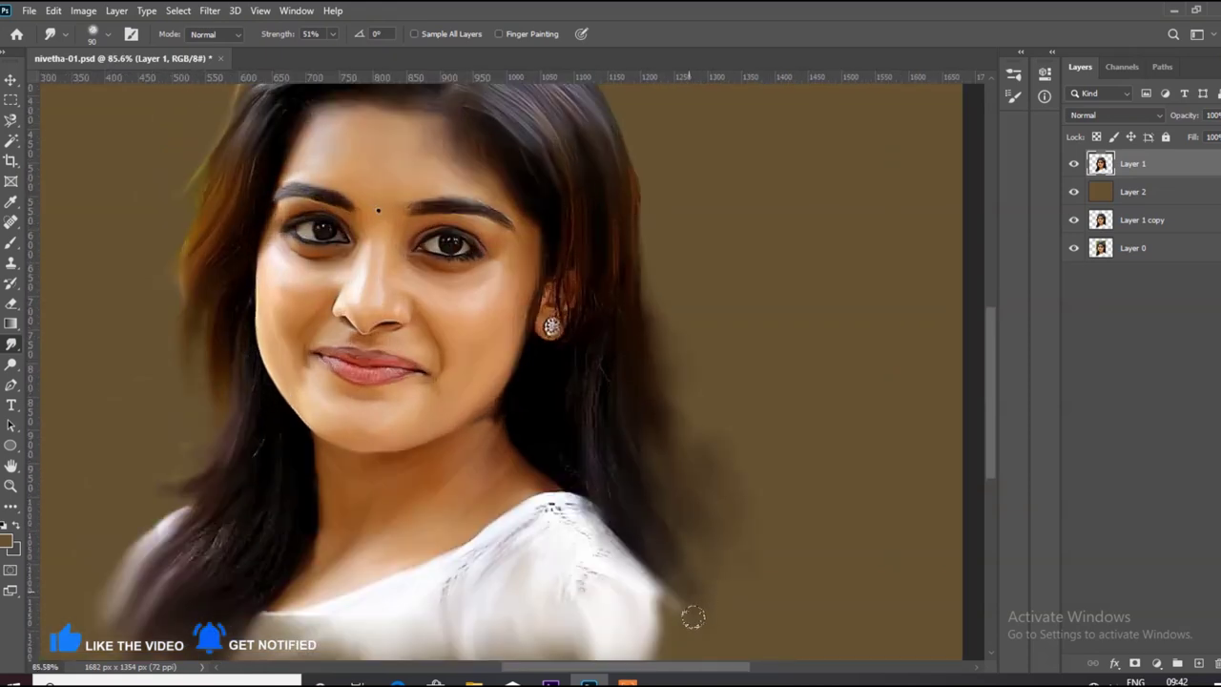
# Step: Smudge the white top's bottom edge into soft strokes blending with the background
pyautogui.scroll(-1, 692, 616)
pyautogui.scroll(-1, 672, 610)
pyautogui.scroll(2, 665, 620)
pyautogui.moveTo(665, 642)
pyautogui.mouseDown()
pyautogui.moveTo(545, 599)
pyautogui.moveTo(510, 613)
pyautogui.moveTo(359, 607)
pyautogui.mouseUp()
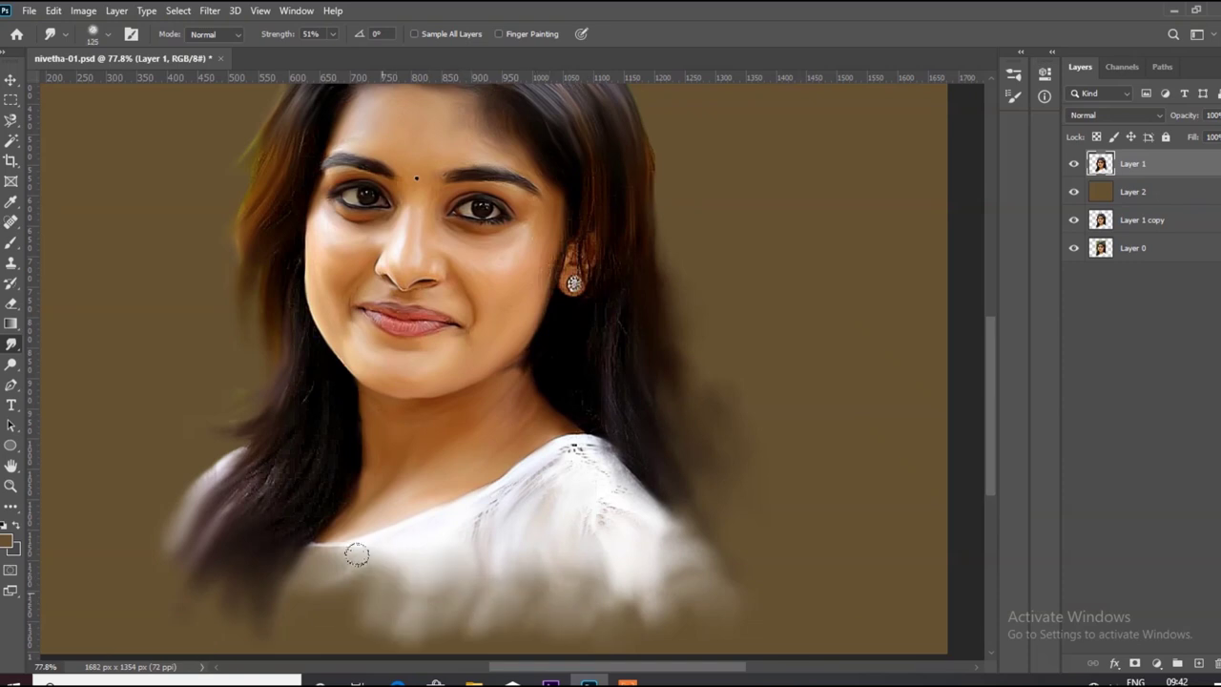
pyautogui.scroll(-1, 355, 555)
pyautogui.scroll(-1, 391, 565)
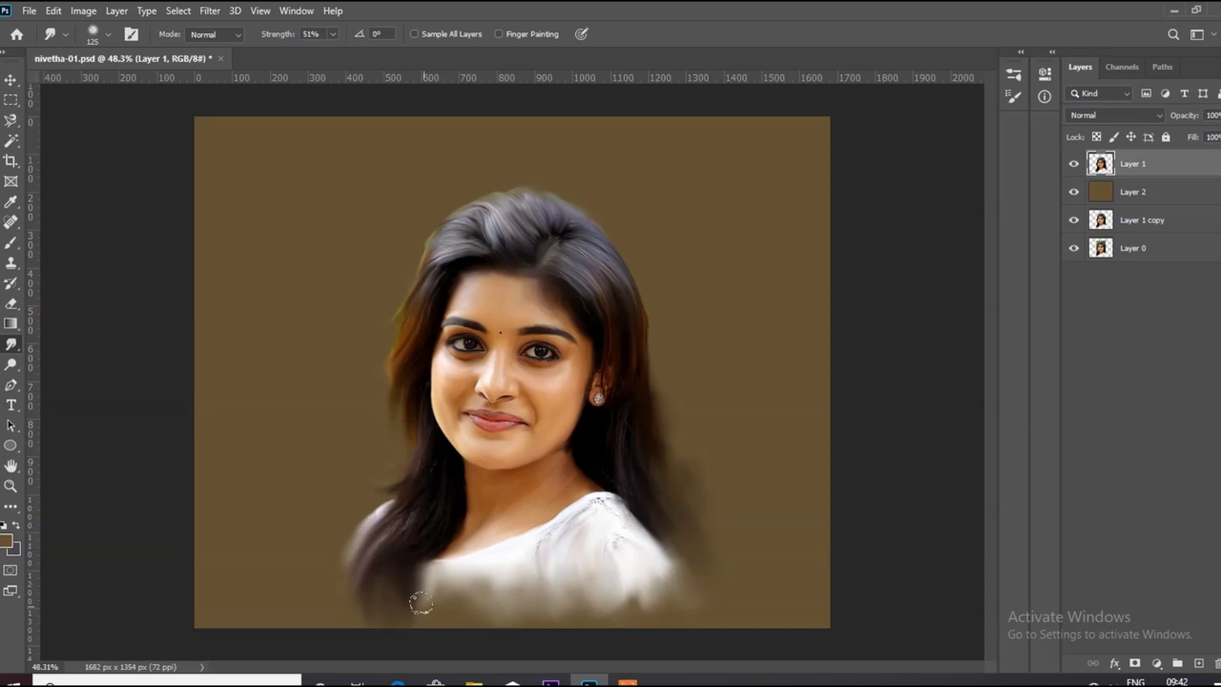
pyautogui.moveTo(475, 567); pyautogui.dragTo(441, 607)
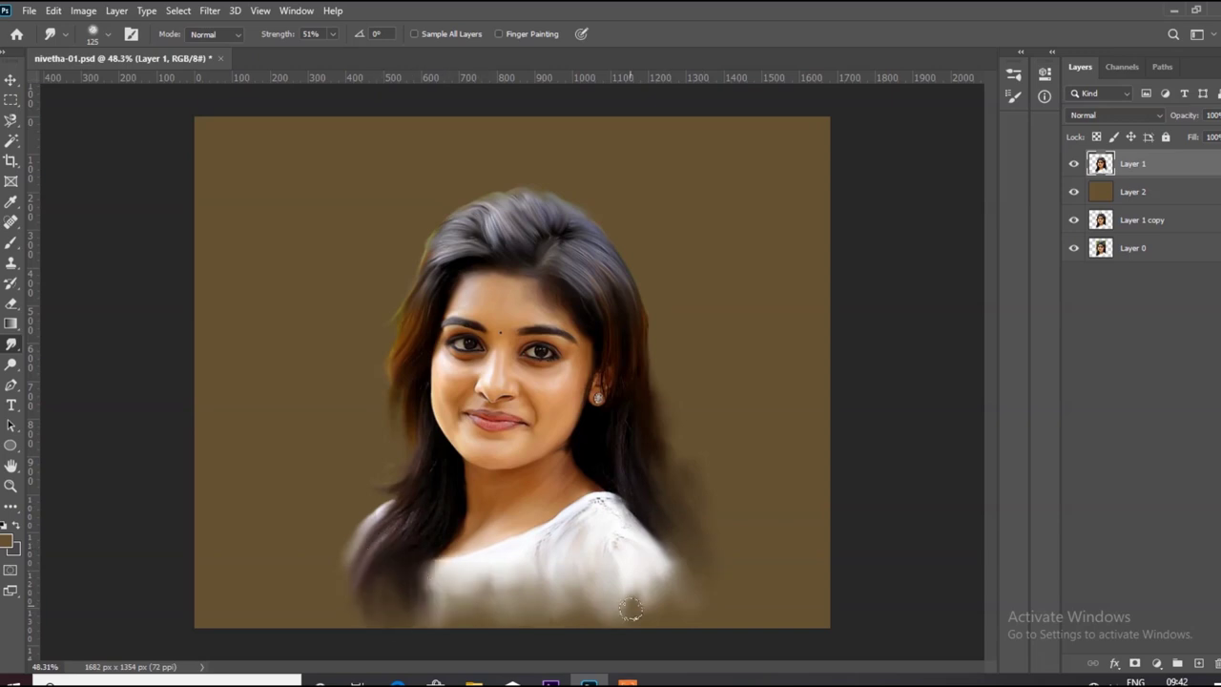
# Step: Add a new empty layer above the brown fill and choose a brush preset
pyautogui.click(1133, 192)
pyautogui.click(1198, 663)
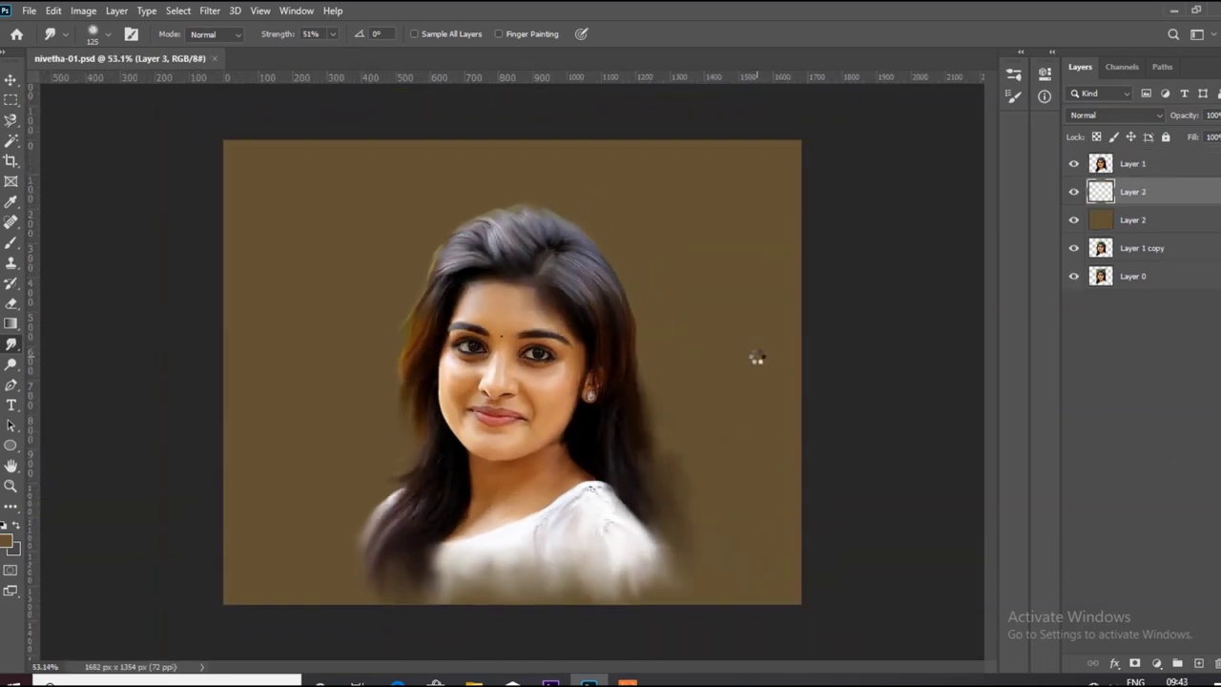
pyautogui.scroll(-1, 757, 359)
pyautogui.press('b')
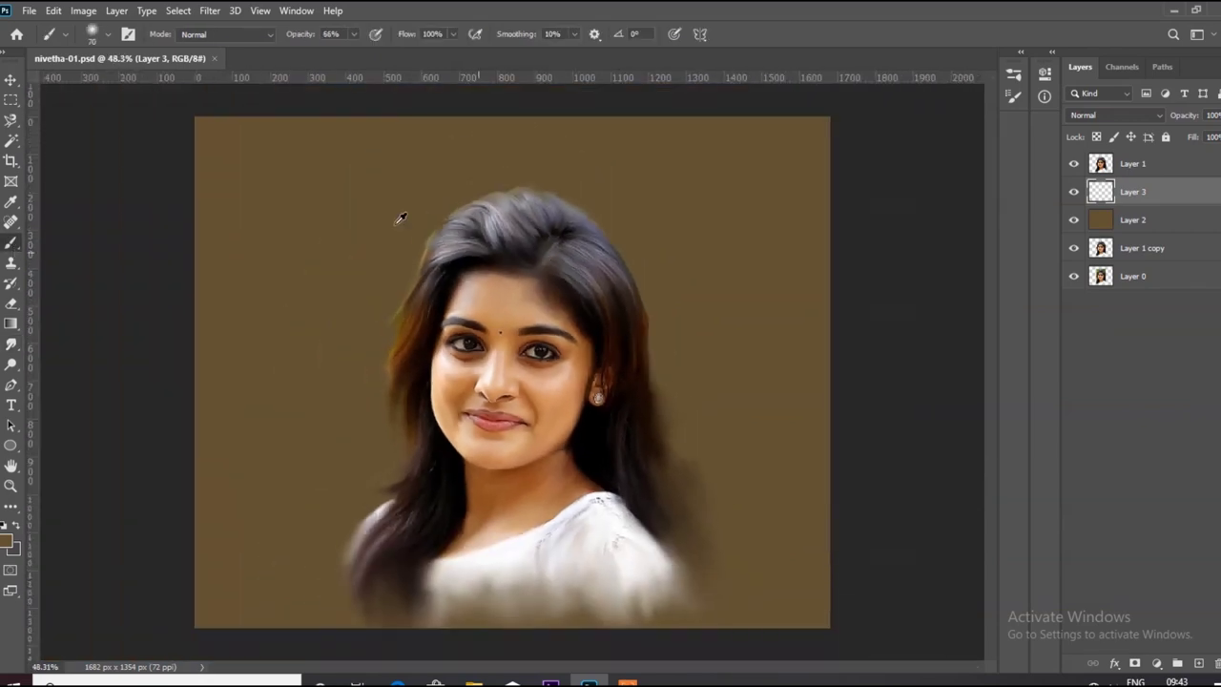
pyautogui.press('F5')
pyautogui.scroll(-3, 878, 408)
pyautogui.scroll(-3, 877, 408)
pyautogui.scroll(-3, 878, 408)
# Step: Sample a background tone and brush a light grey haze on both sides of the head
pyautogui.press('F5')
pyautogui.press('i')
pyautogui.click(535, 573)
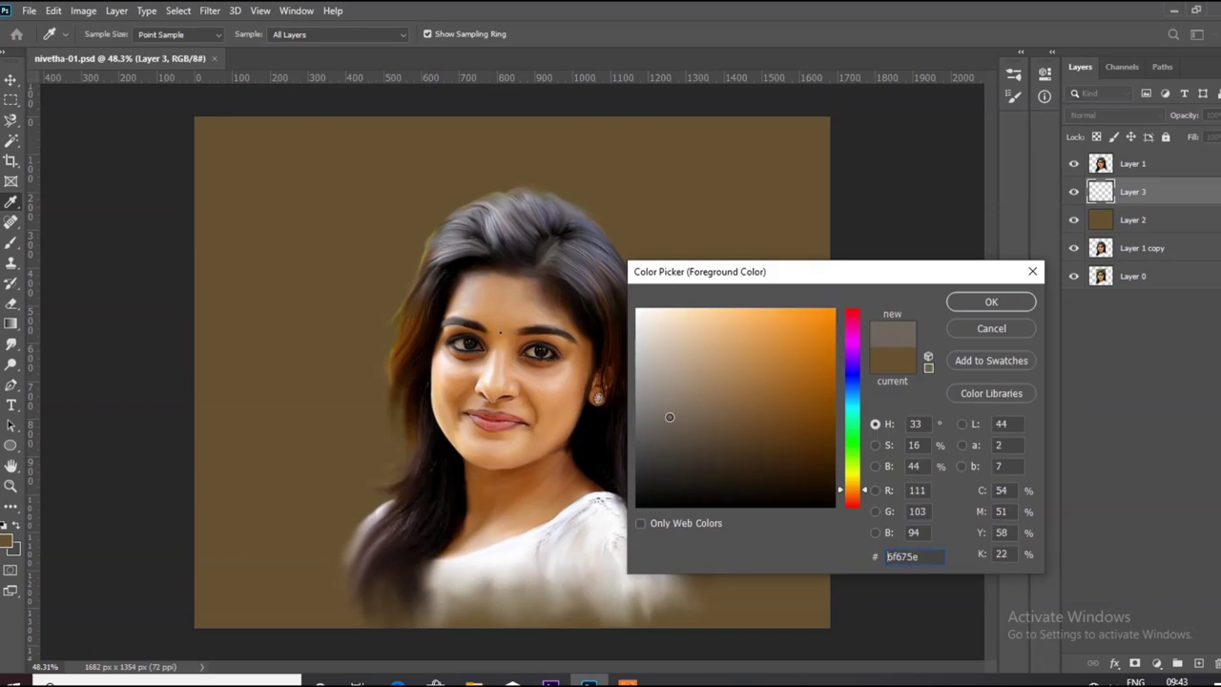
pyautogui.click(991, 301)
pyautogui.moveTo(662, 349)
pyautogui.mouseDown()
pyautogui.moveTo(667, 267)
pyautogui.moveTo(628, 338)
pyautogui.mouseUp()
pyautogui.moveTo(429, 220); pyautogui.dragTo(353, 363)
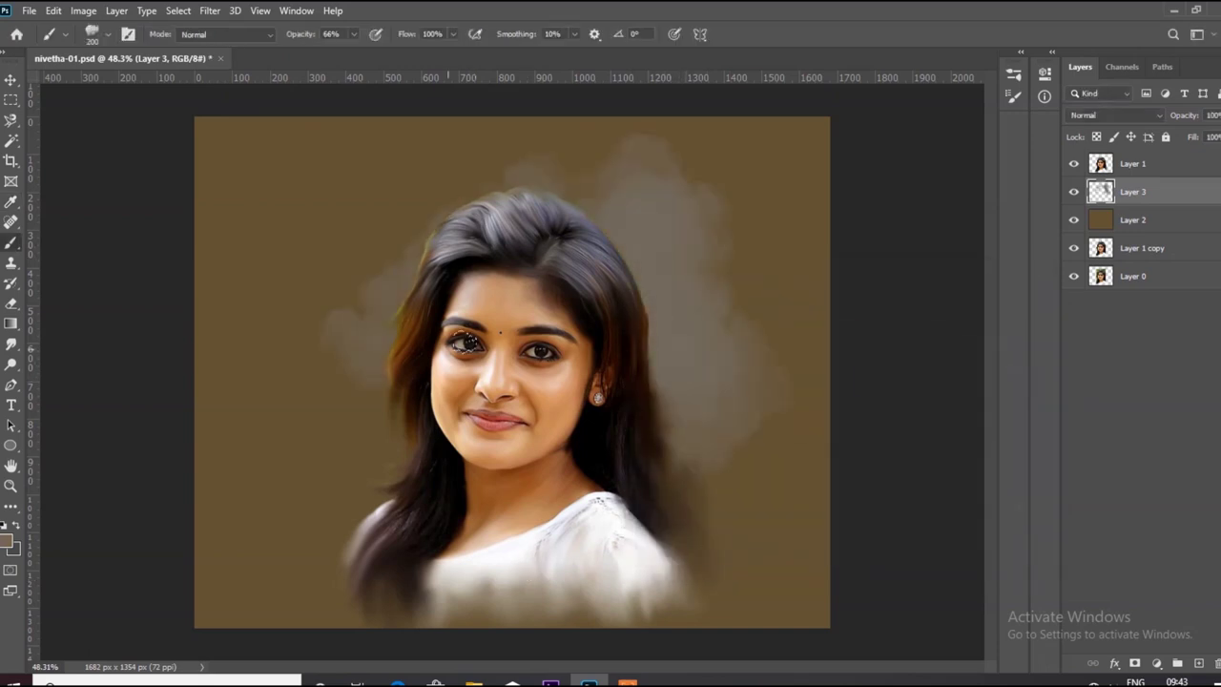
# Step: Crop the canvas wider past both sides and fill the widened canvas with brown
pyautogui.press('c')
pyautogui.moveTo(749, 372); pyautogui.dragTo(793, 370)
pyautogui.press('Return')
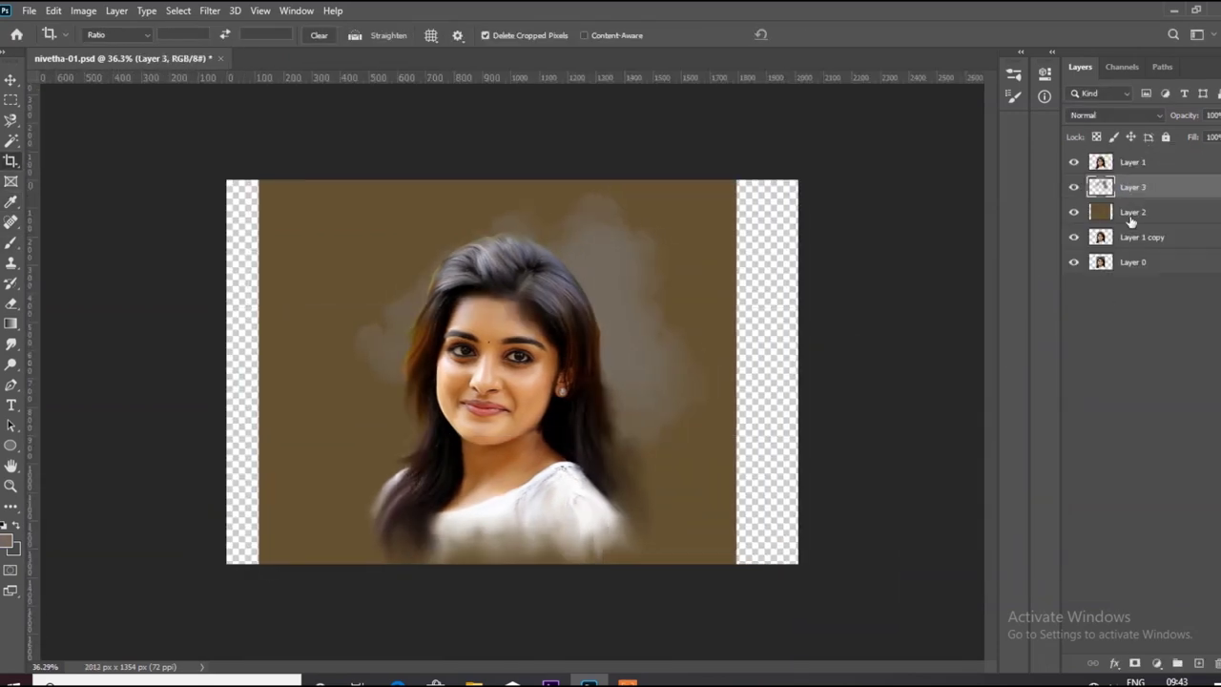
pyautogui.press('b')
pyautogui.hotkey('alt', 'BackSpace')
# Step: Reselect the haze layer and confirm the foreground painting colour
pyautogui.click(1132, 187)
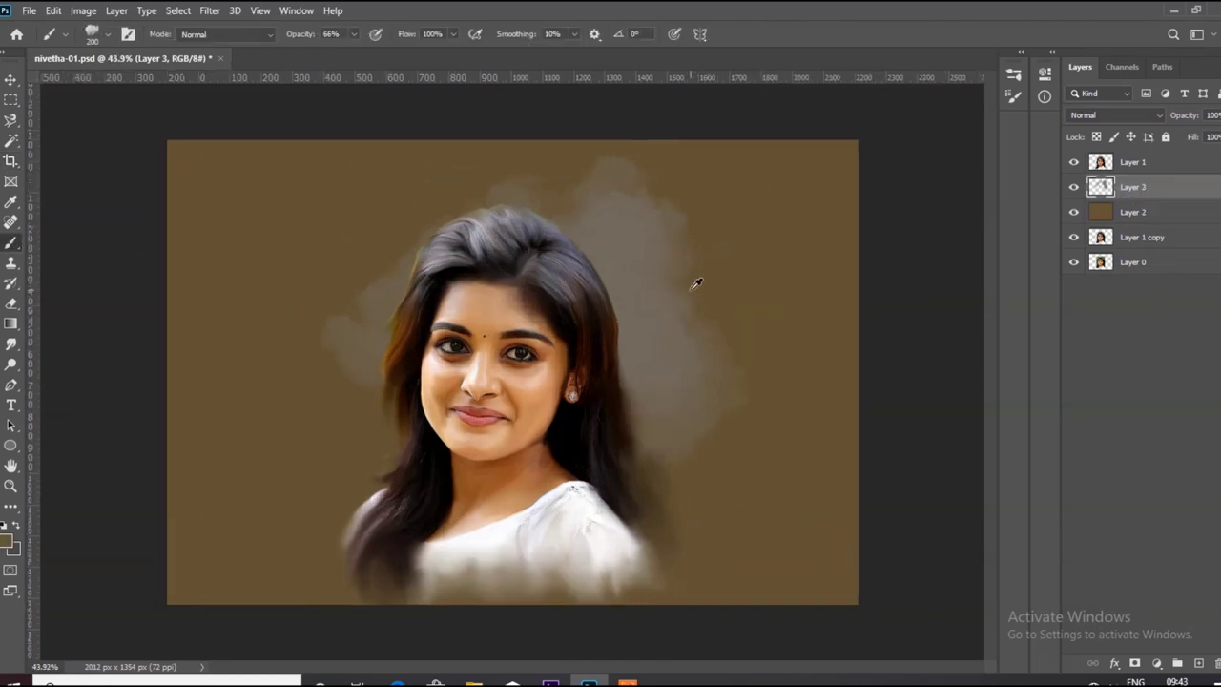
pyautogui.click(10, 541)
pyautogui.click(662, 428)
pyautogui.click(986, 300)
# Step: Paint grey cloud strokes right of her head and face, sampling light then darker tones
pyautogui.moveTo(668, 476)
pyautogui.mouseDown()
pyautogui.moveTo(696, 409)
pyautogui.moveTo(594, 258)
pyautogui.moveTo(606, 322)
pyautogui.mouseUp()
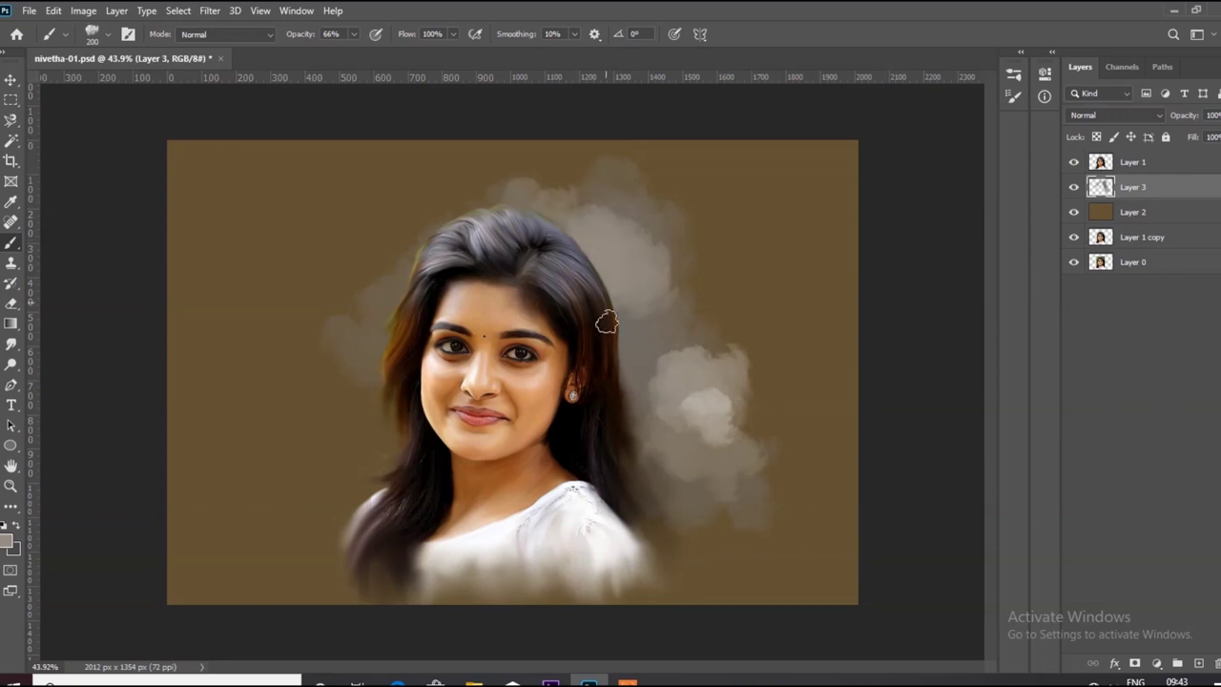
pyautogui.keyDown('alt'); pyautogui.click(709, 500); pyautogui.keyUp('alt')
pyautogui.moveTo(753, 449); pyautogui.dragTo(667, 343)
pyautogui.moveTo(749, 371); pyautogui.dragTo(746, 434)
pyautogui.keyDown('alt'); pyautogui.click(690, 329); pyautogui.keyUp('alt')
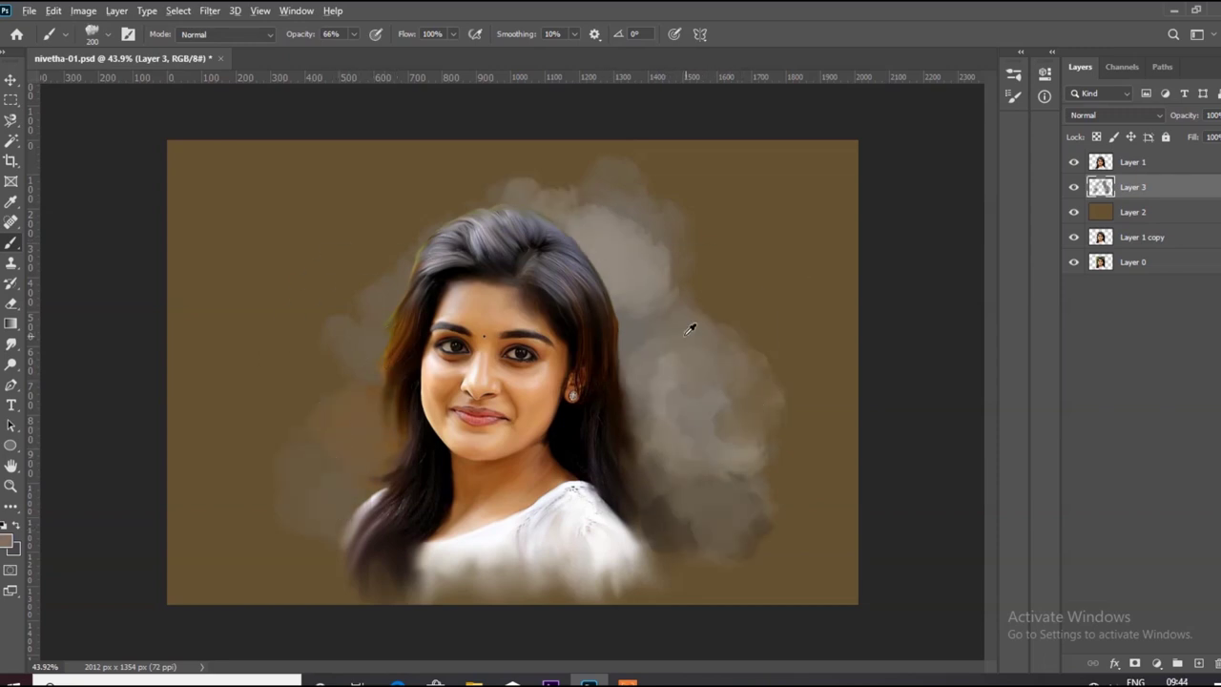
pyautogui.keyDown('alt'); pyautogui.click(682, 423); pyautogui.keyUp('alt')
pyautogui.moveTo(757, 368); pyautogui.dragTo(746, 461)
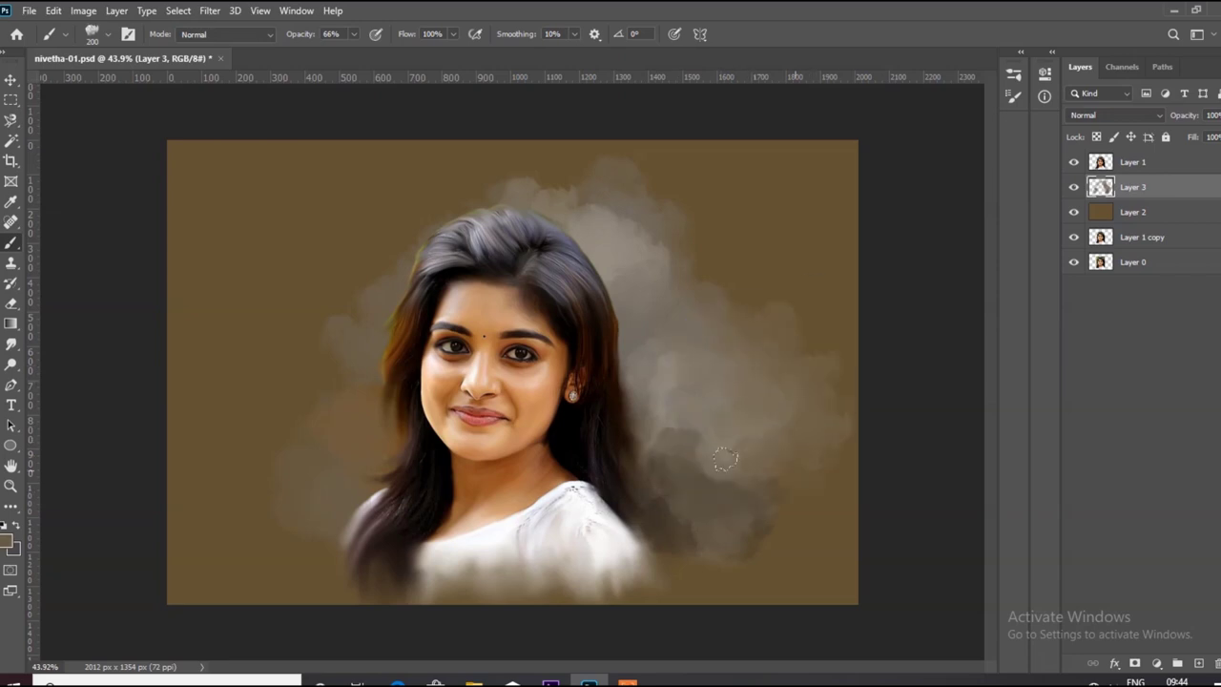
# Step: Paint light clouds over her head and dark olive-brown strokes left and below-left of her hair
pyautogui.moveTo(494, 202); pyautogui.dragTo(372, 379)
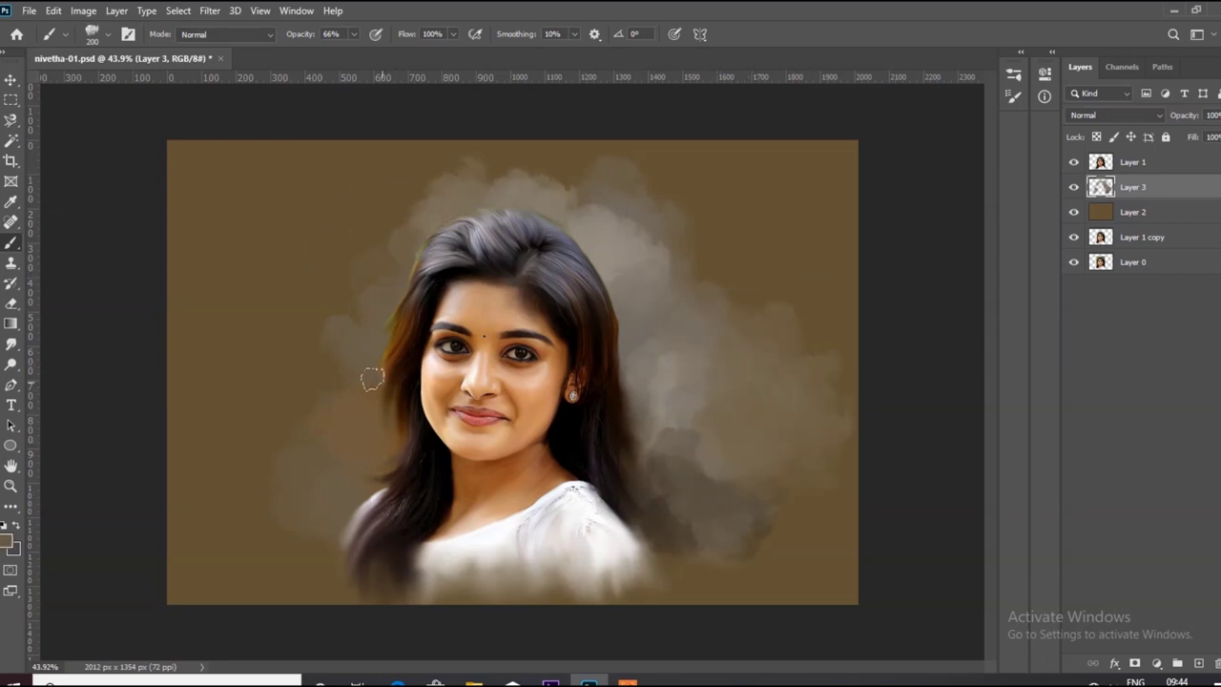
pyautogui.keyDown('alt'); pyautogui.click(392, 330); pyautogui.keyUp('alt')
pyautogui.moveTo(377, 286); pyautogui.dragTo(386, 342)
pyautogui.moveTo(570, 429); pyautogui.dragTo(719, 424)
pyautogui.keyDown('alt'); pyautogui.click(659, 277); pyautogui.keyUp('alt')
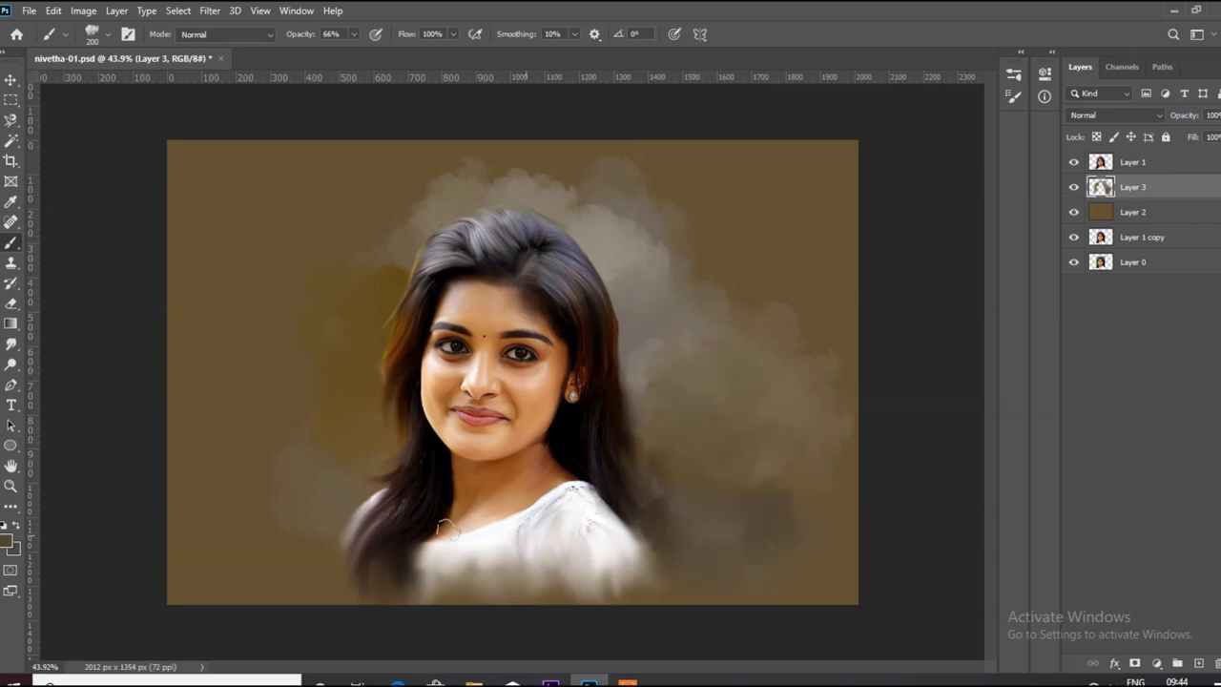
pyautogui.moveTo(356, 520); pyautogui.dragTo(340, 392)
pyautogui.moveTo(315, 540)
pyautogui.mouseDown()
pyautogui.moveTo(270, 435)
pyautogui.moveTo(314, 295)
pyautogui.moveTo(386, 276)
pyautogui.mouseUp()
# Step: Add lighter and darker cloud strokes beside her hair and face, varying the tones on the left
pyautogui.keyDown('alt'); pyautogui.click(569, 386); pyautogui.keyUp('alt')
pyautogui.moveTo(372, 438)
pyautogui.mouseDown()
pyautogui.moveTo(339, 230)
pyautogui.moveTo(449, 168)
pyautogui.mouseUp()
pyautogui.moveTo(684, 418); pyautogui.dragTo(753, 410)
pyautogui.moveTo(286, 429)
pyautogui.mouseDown()
pyautogui.moveTo(343, 389)
pyautogui.moveTo(353, 315)
pyautogui.mouseUp()
pyautogui.keyDown('alt'); pyautogui.click(343, 390); pyautogui.keyUp('alt')
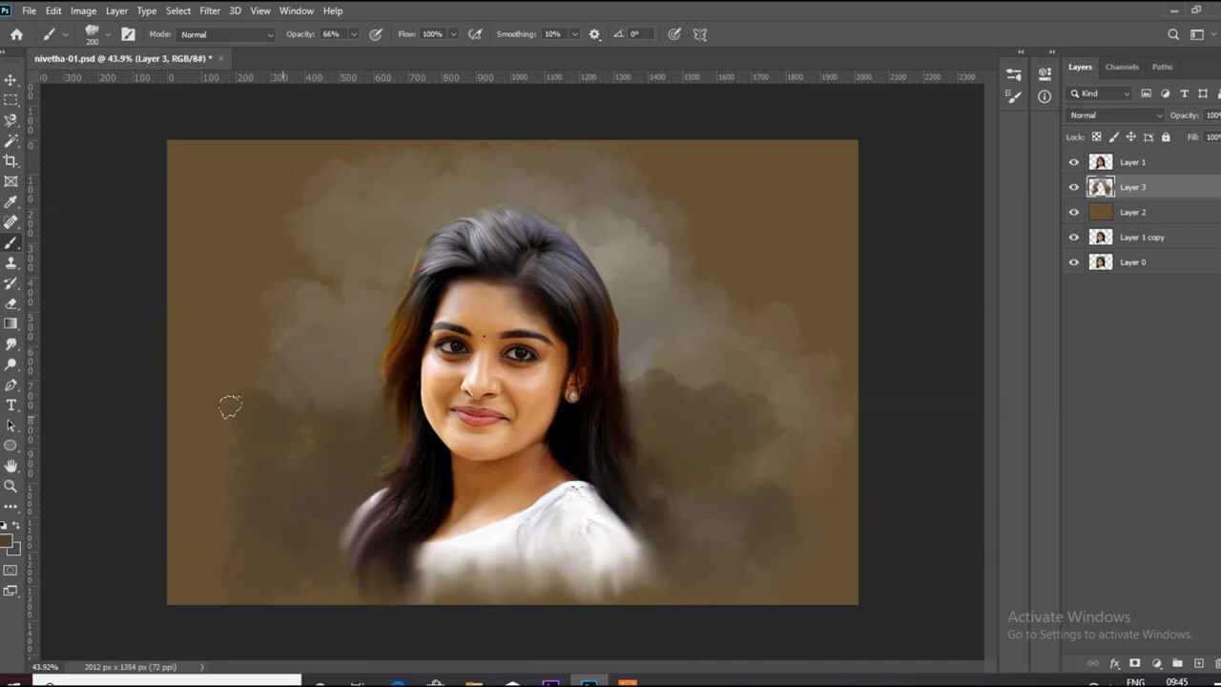
pyautogui.moveTo(367, 484); pyautogui.dragTo(283, 403)
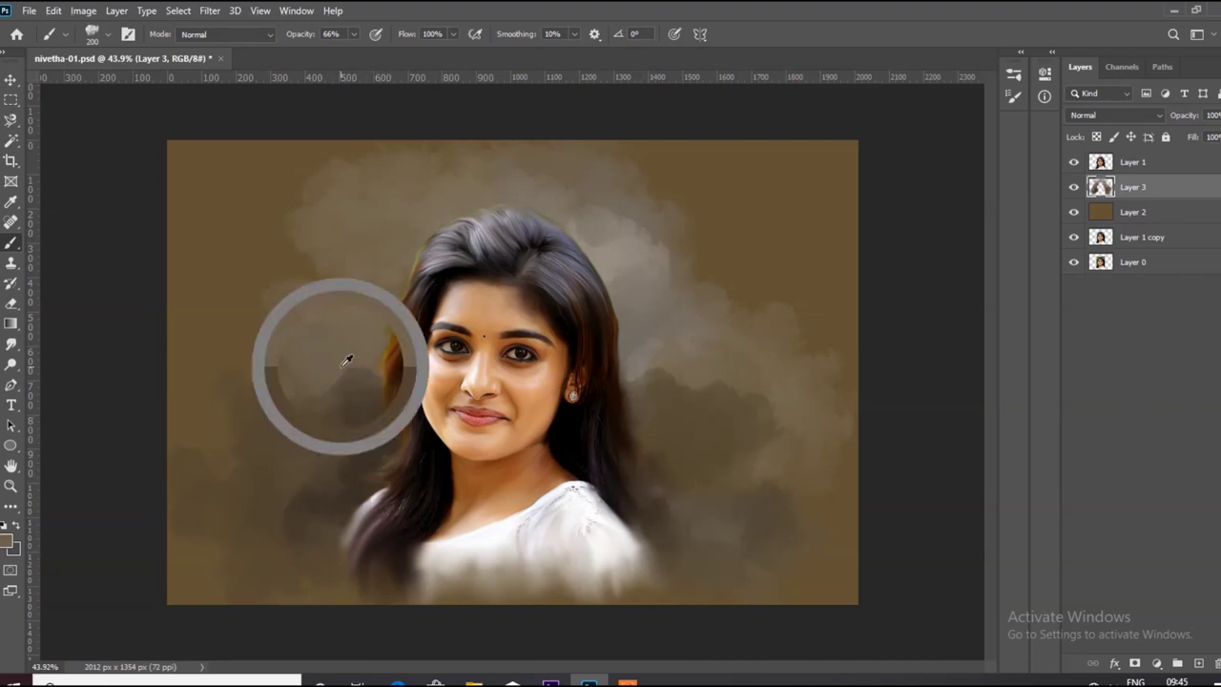
# Step: Save, then lighten the clouds right of the head, over the orange blob and above the hair
pyautogui.hotkey('ctrl', 's')
pyautogui.scroll(2, 667, 286)
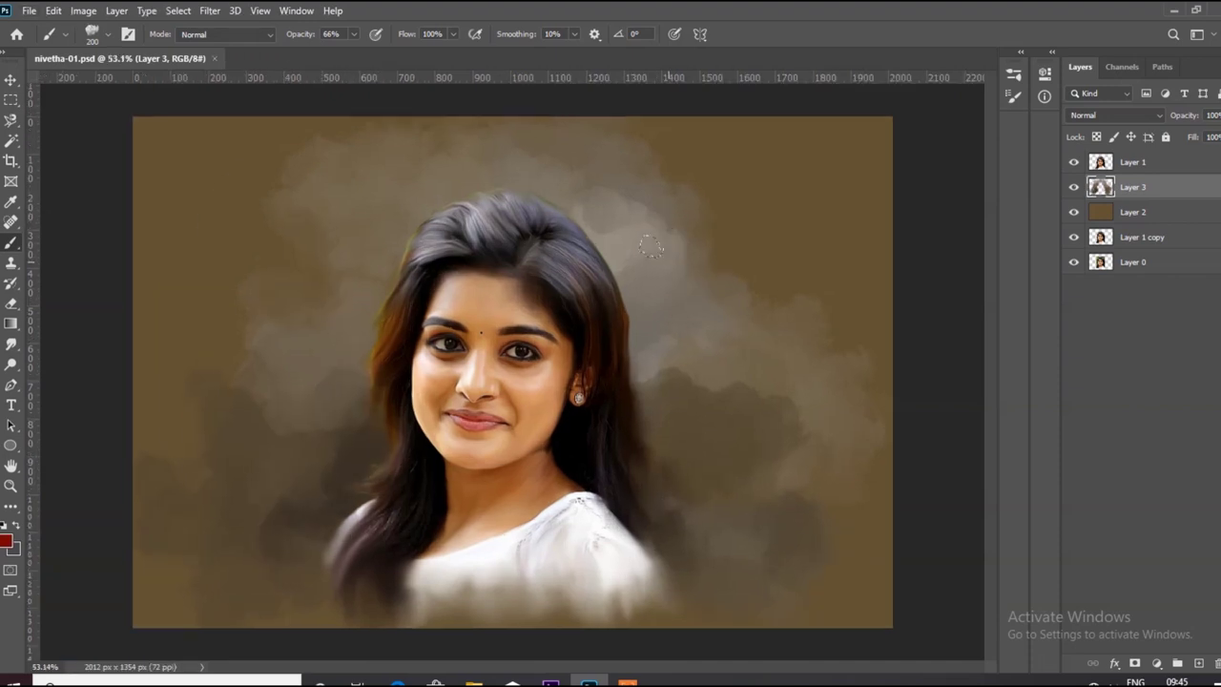
pyautogui.moveTo(719, 246)
pyautogui.mouseDown()
pyautogui.moveTo(763, 273)
pyautogui.moveTo(654, 295)
pyautogui.mouseUp()
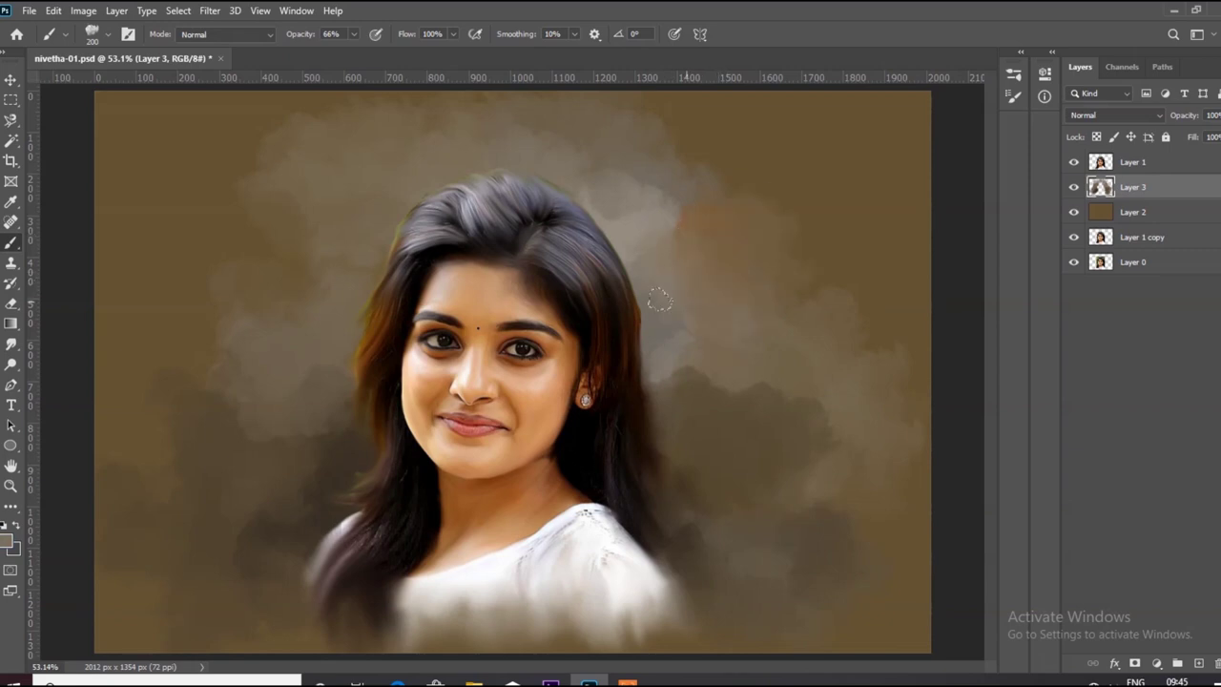
pyautogui.moveTo(667, 381); pyautogui.dragTo(725, 420)
pyautogui.moveTo(544, 172)
pyautogui.mouseDown()
pyautogui.moveTo(578, 202)
pyautogui.moveTo(566, 148)
pyautogui.mouseUp()
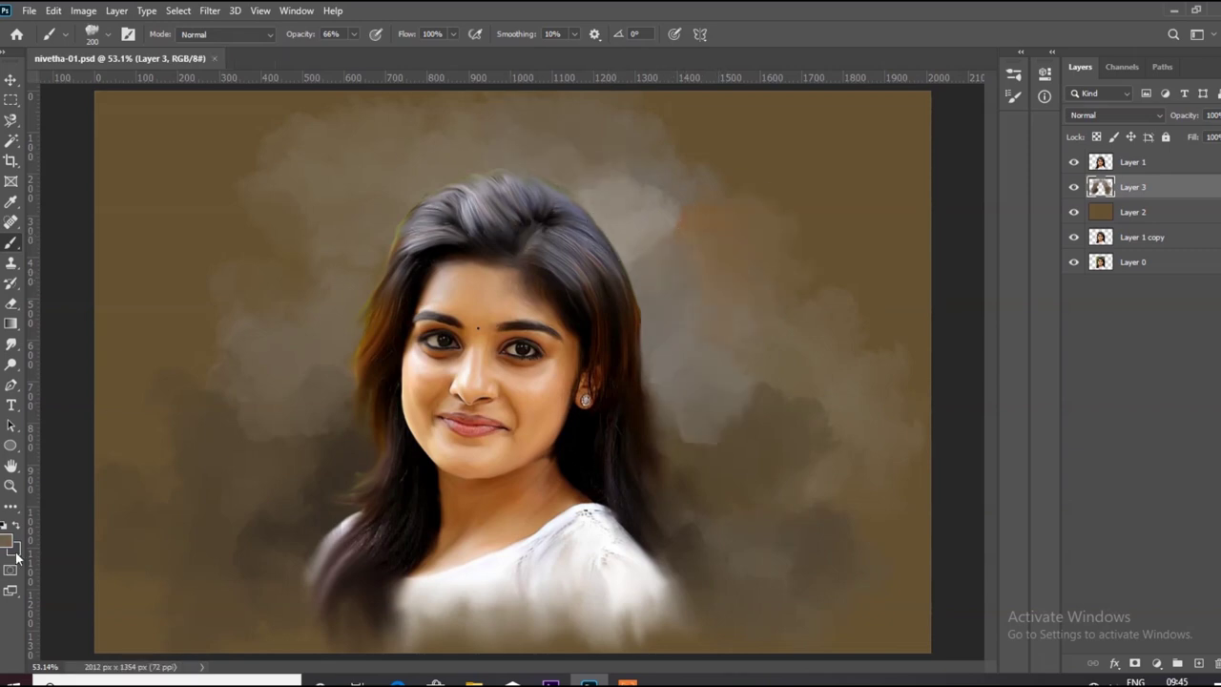
# Step: Pick a soft pink and tint the clouds on both sides of the hair
pyautogui.click(9, 542)
pyautogui.click(848, 348)
pyautogui.click(989, 299)
pyautogui.moveTo(724, 229); pyautogui.dragTo(680, 286)
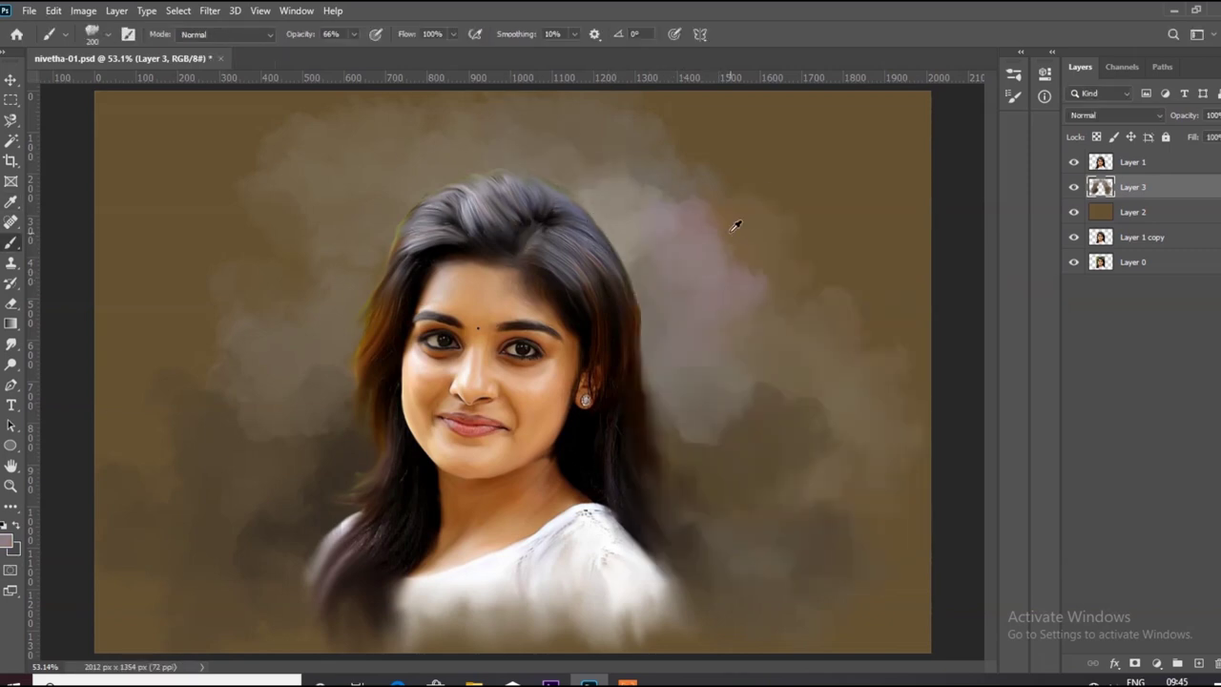
pyautogui.moveTo(342, 251); pyautogui.dragTo(334, 209)
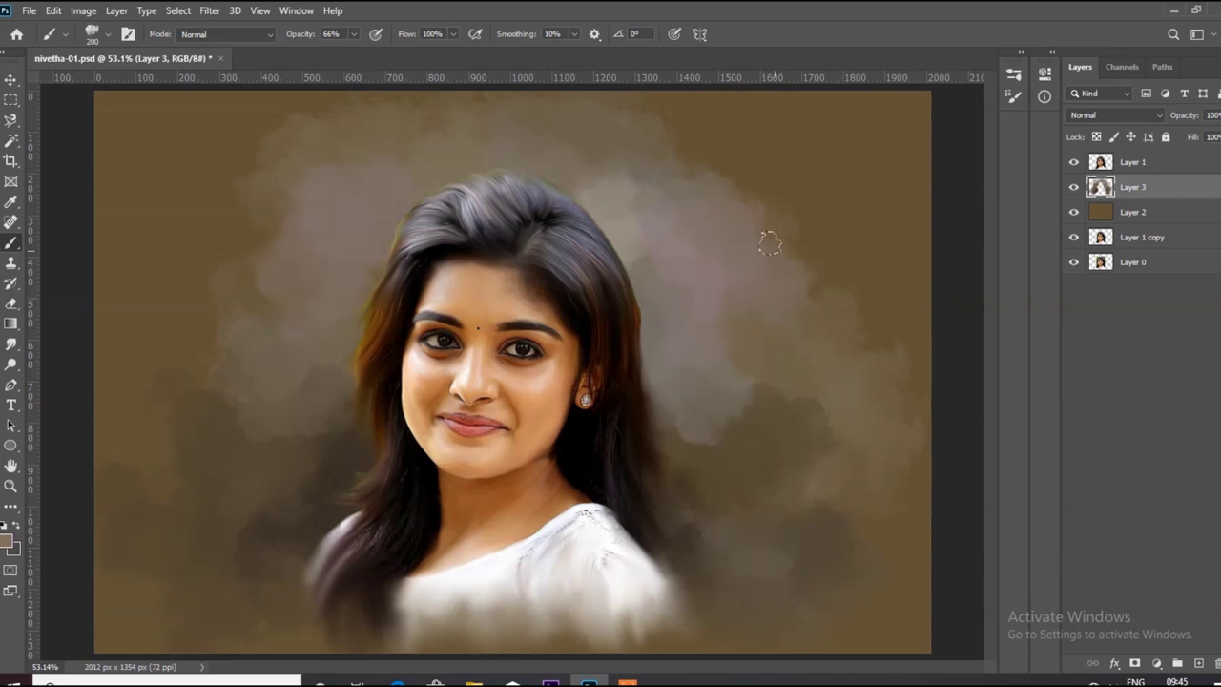
# Step: Sample a dark brown and darken the background beside the hair and lower-left shoulder
pyautogui.scroll(-2, 791, 287)
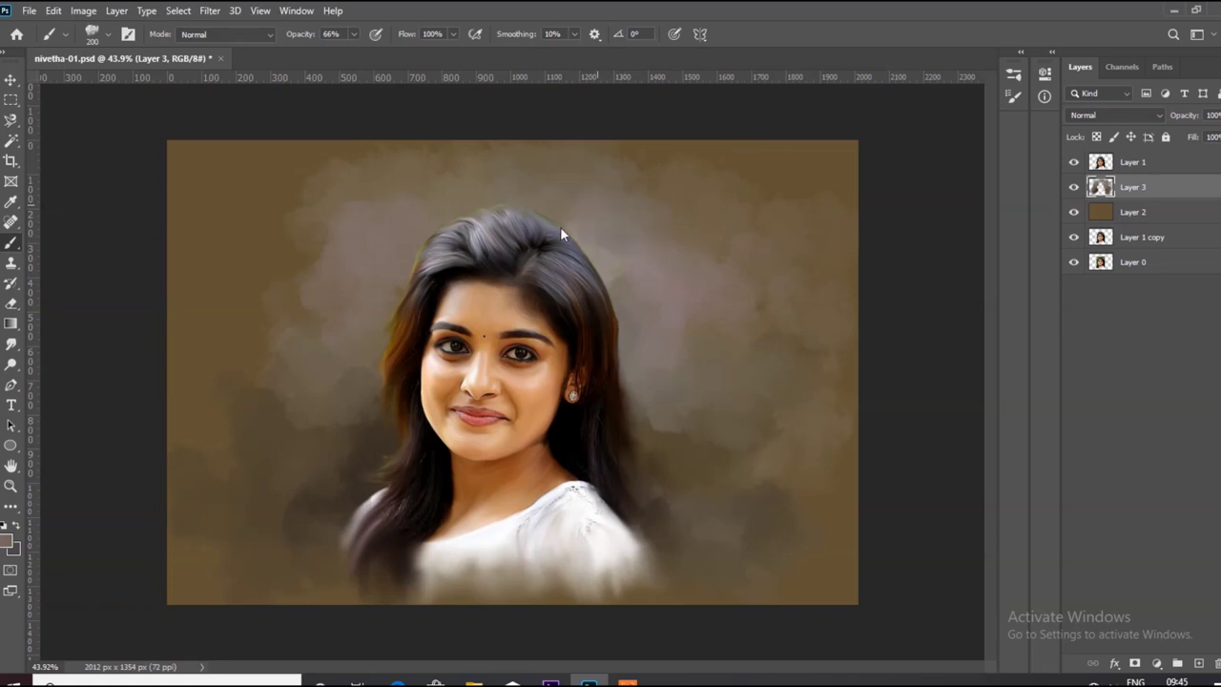
pyautogui.keyDown('alt'); pyautogui.click(316, 328); pyautogui.keyUp('alt')
pyautogui.moveTo(327, 258)
pyautogui.mouseDown()
pyautogui.moveTo(316, 359)
pyautogui.moveTo(278, 366)
pyautogui.mouseUp()
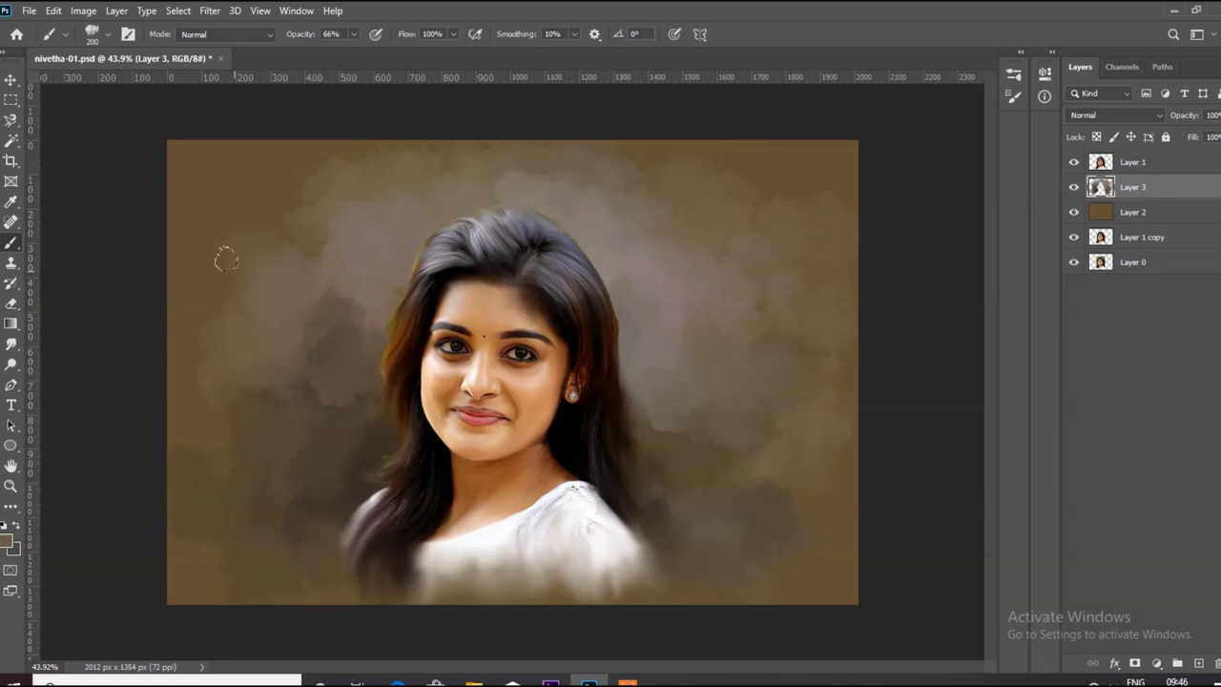
pyautogui.moveTo(260, 219); pyautogui.dragTo(314, 196)
pyautogui.moveTo(329, 346); pyautogui.dragTo(326, 363)
pyautogui.moveTo(749, 262)
pyautogui.mouseDown()
pyautogui.moveTo(647, 356)
pyautogui.moveTo(654, 455)
pyautogui.moveTo(698, 499)
pyautogui.moveTo(804, 433)
pyautogui.mouseUp()
pyautogui.moveTo(324, 477); pyautogui.dragTo(303, 568)
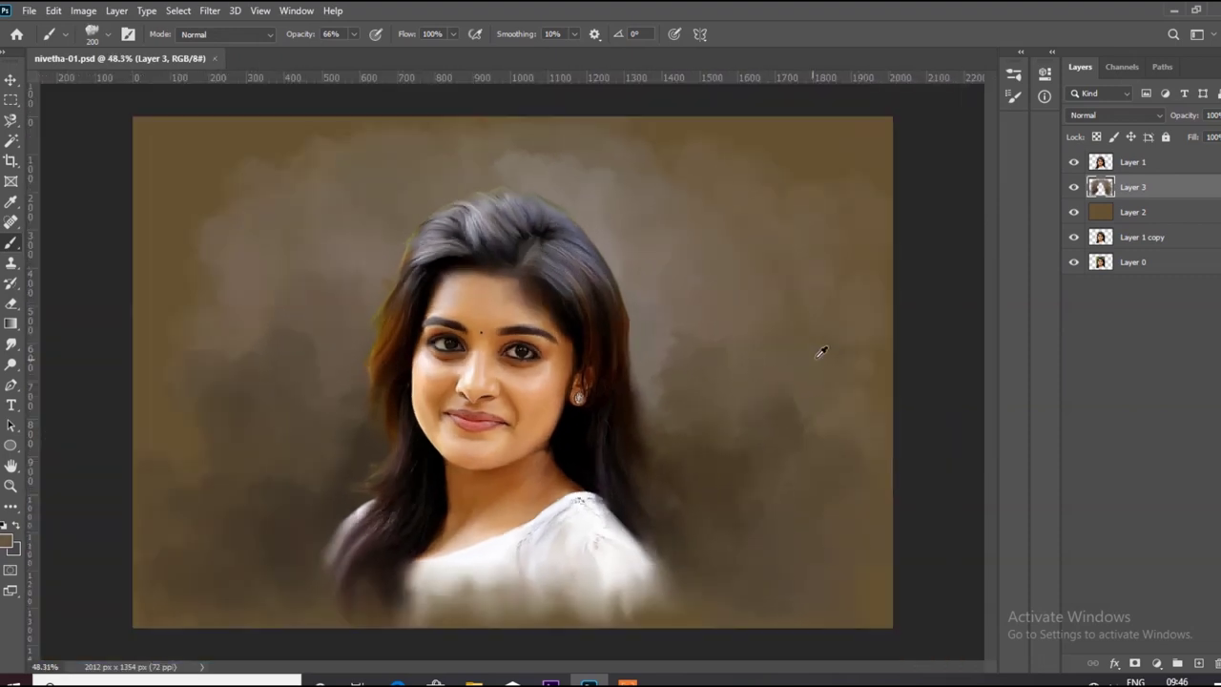
# Step: Add a new empty layer above the clouds with a muted blue brush colour
pyautogui.scroll(-5, 817, 349)
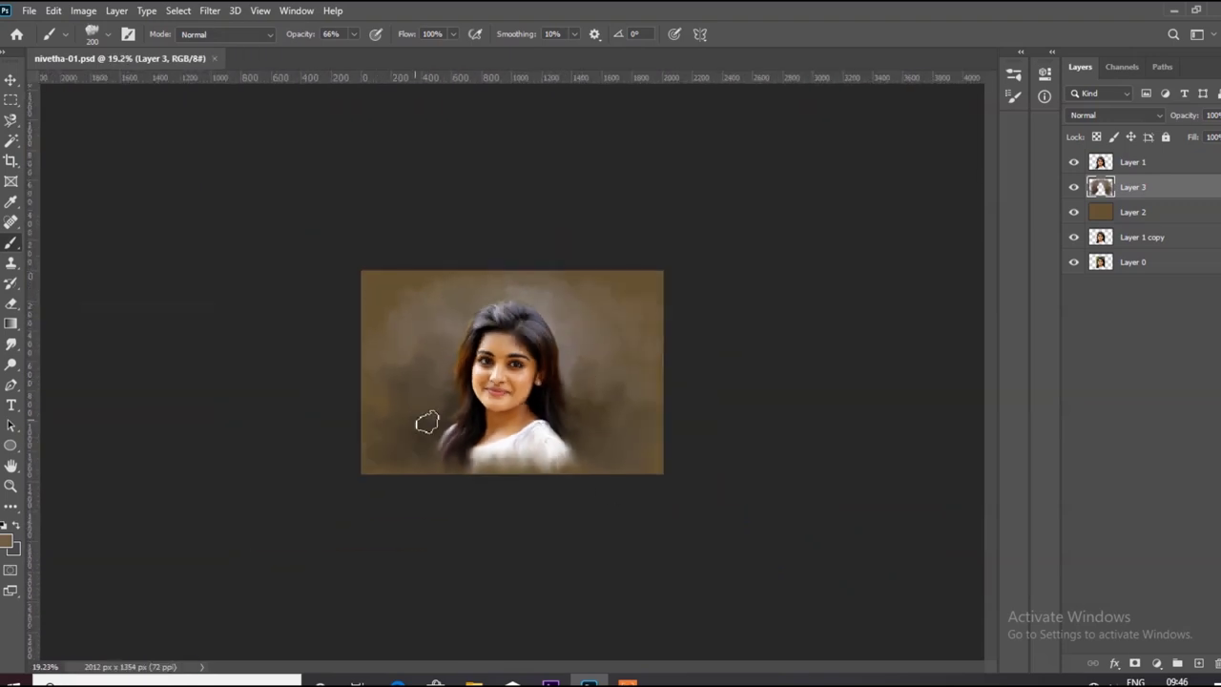
pyautogui.scroll(3, 594, 408)
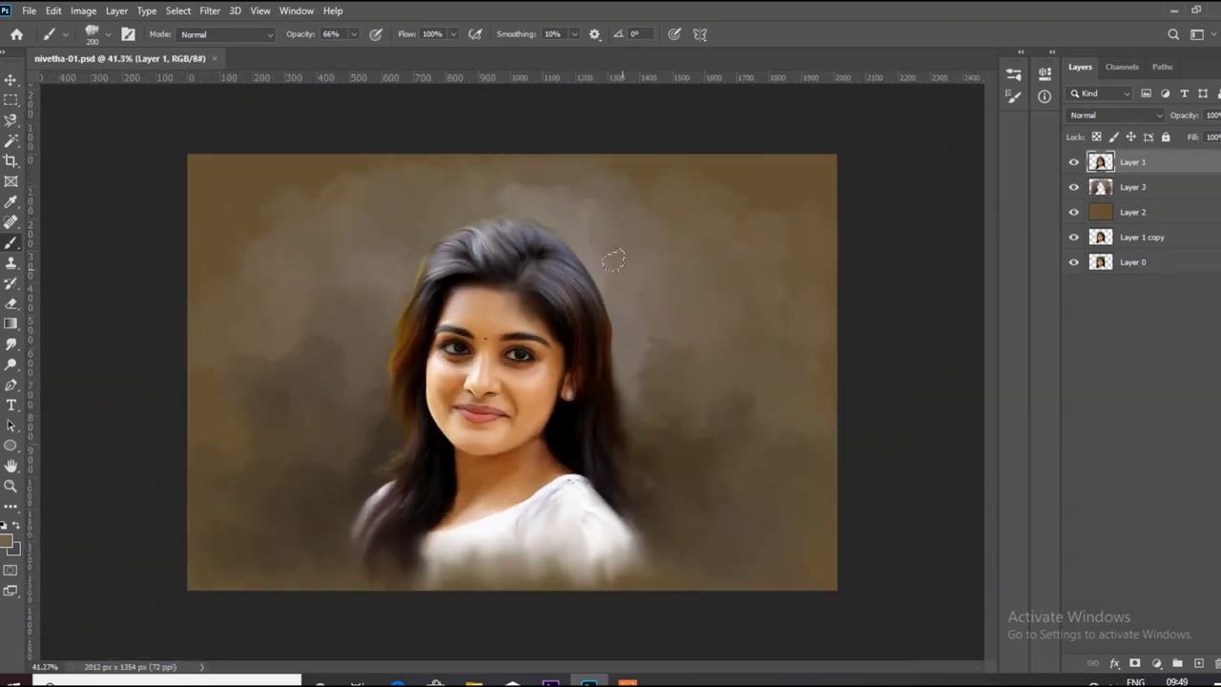
pyautogui.scroll(-2, 613, 260)
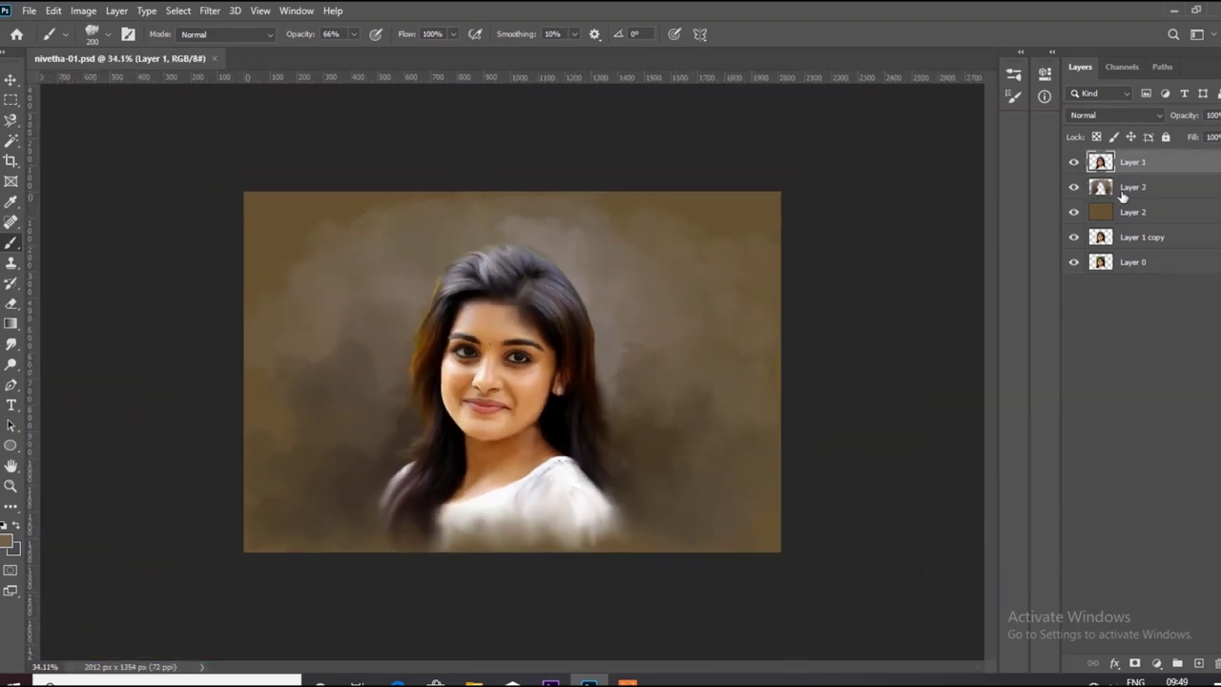
pyautogui.hotkey('ctrl', 'shift', 'alt', 'n')
pyautogui.scroll(2, 534, 219)
pyautogui.scroll(1, 451, 176)
pyautogui.scroll(-1, 451, 177)
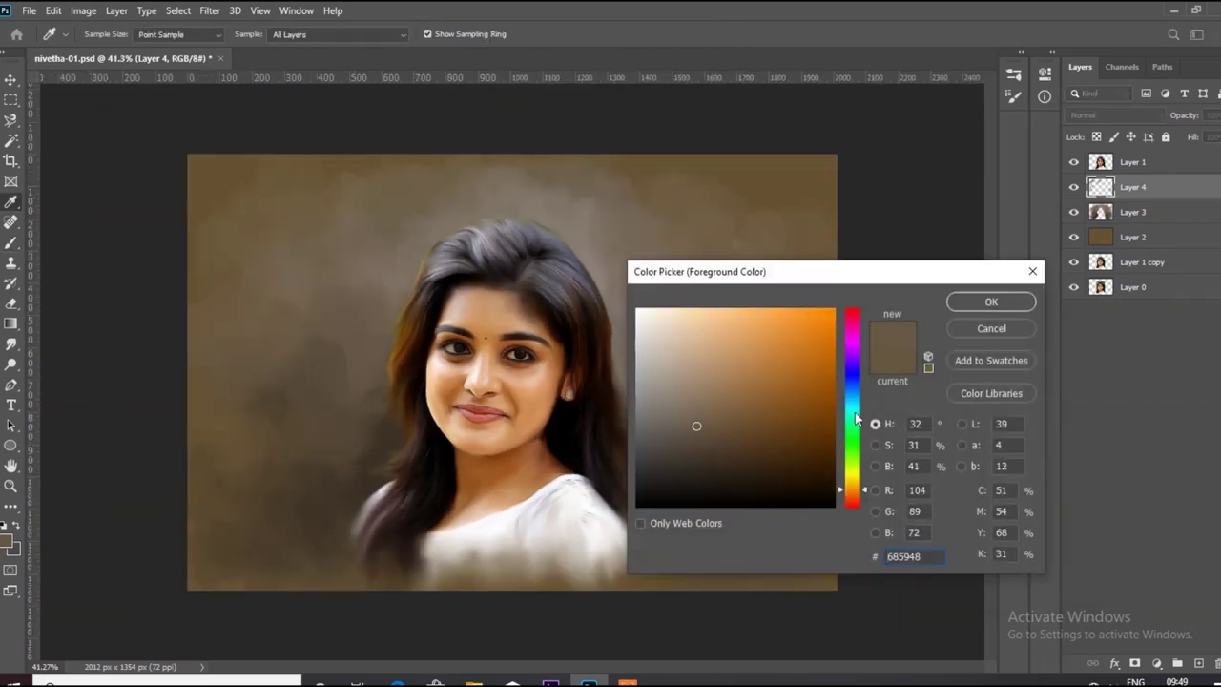
pyautogui.moveTo(855, 417); pyautogui.dragTo(854, 393)
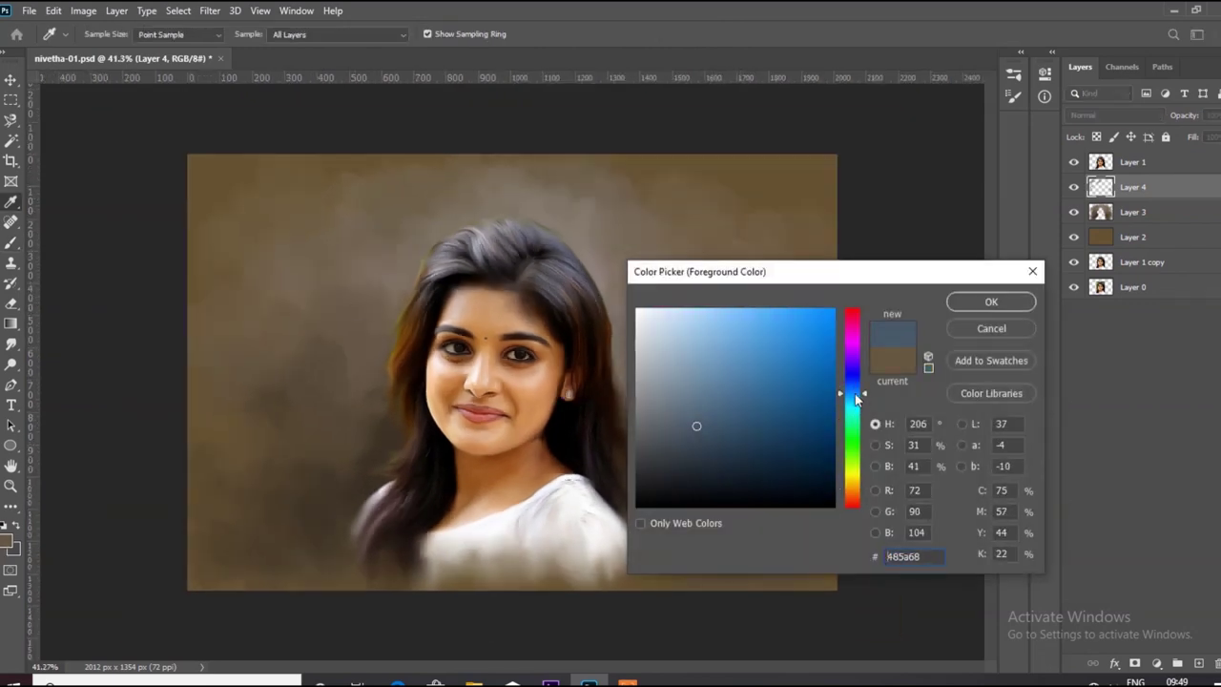
pyautogui.click(991, 302)
pyautogui.press('b')
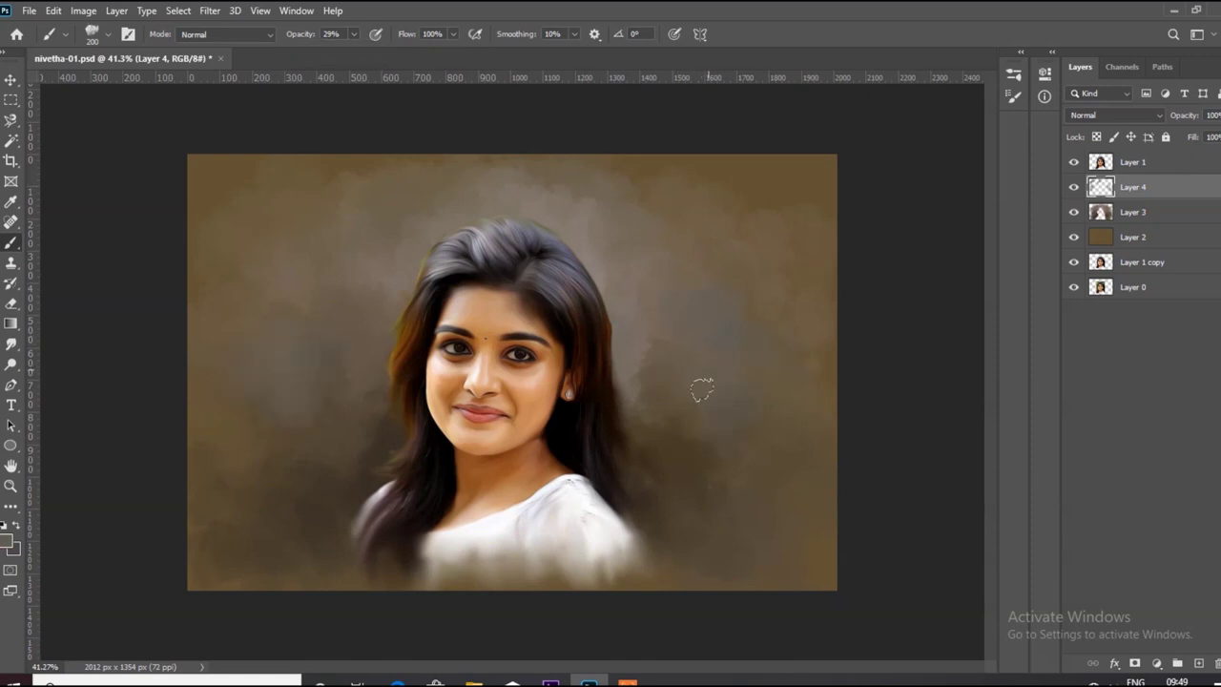
# Step: Choose a brown colour, then sample background tones at centre, right and lower left
pyautogui.click(9, 539)
pyautogui.click(990, 301)
pyautogui.keyDown('alt'); pyautogui.click(647, 456); pyautogui.keyUp('alt')
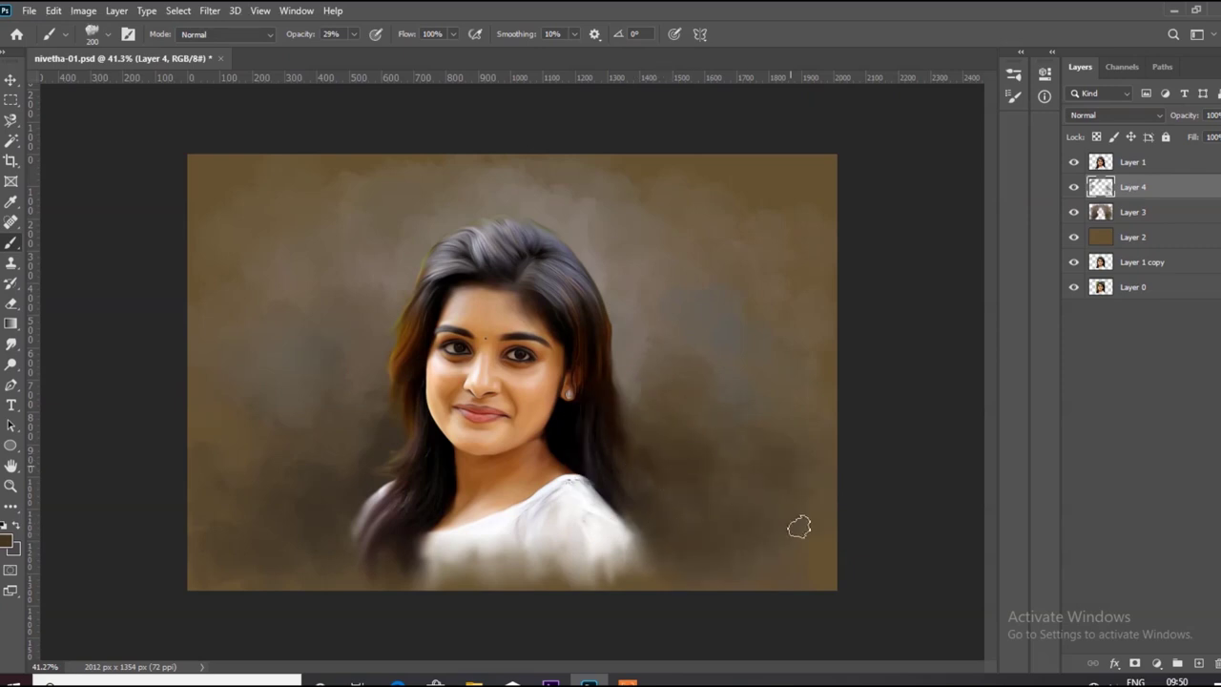
pyautogui.keyDown('alt'); pyautogui.click(736, 294); pyautogui.keyUp('alt')
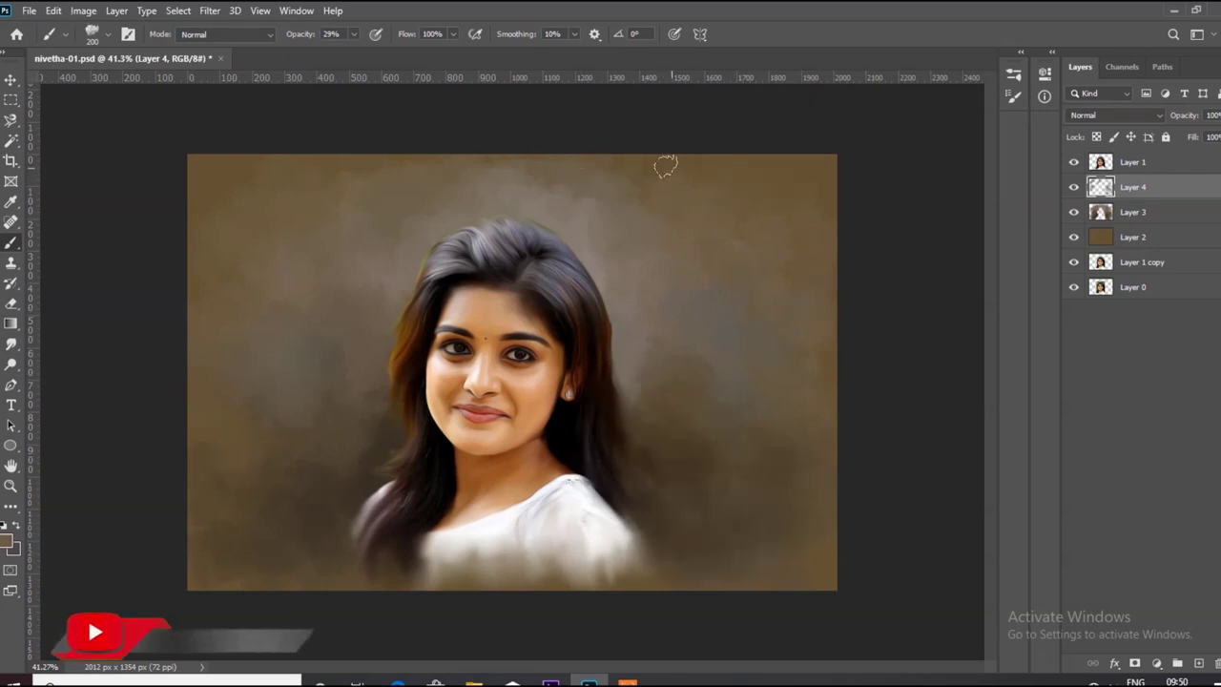
pyautogui.keyDown('alt'); pyautogui.click(338, 467); pyautogui.keyUp('alt')
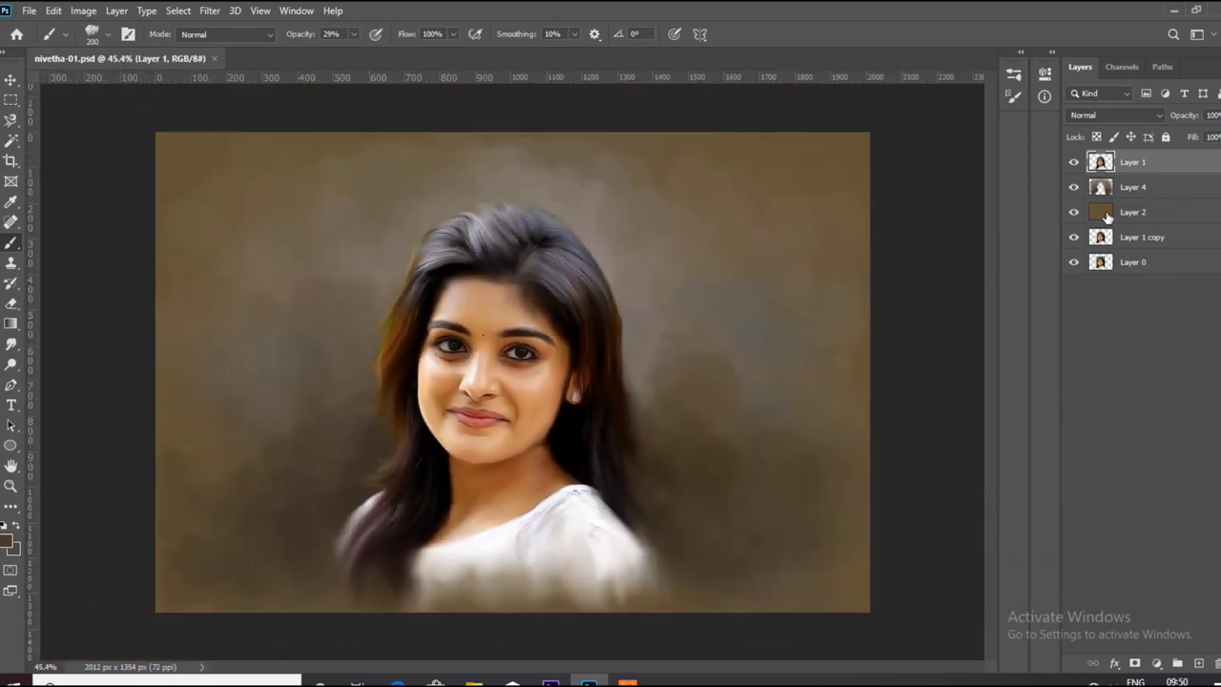
# Step: Create a new layer, load the woman's outline as a selection, and prepare a red soft round brush
pyautogui.hotkey('ctrl', 'shift', 'alt', 'n')
pyautogui.keyDown('ctrl'); pyautogui.click(1101, 188); pyautogui.keyUp('ctrl')
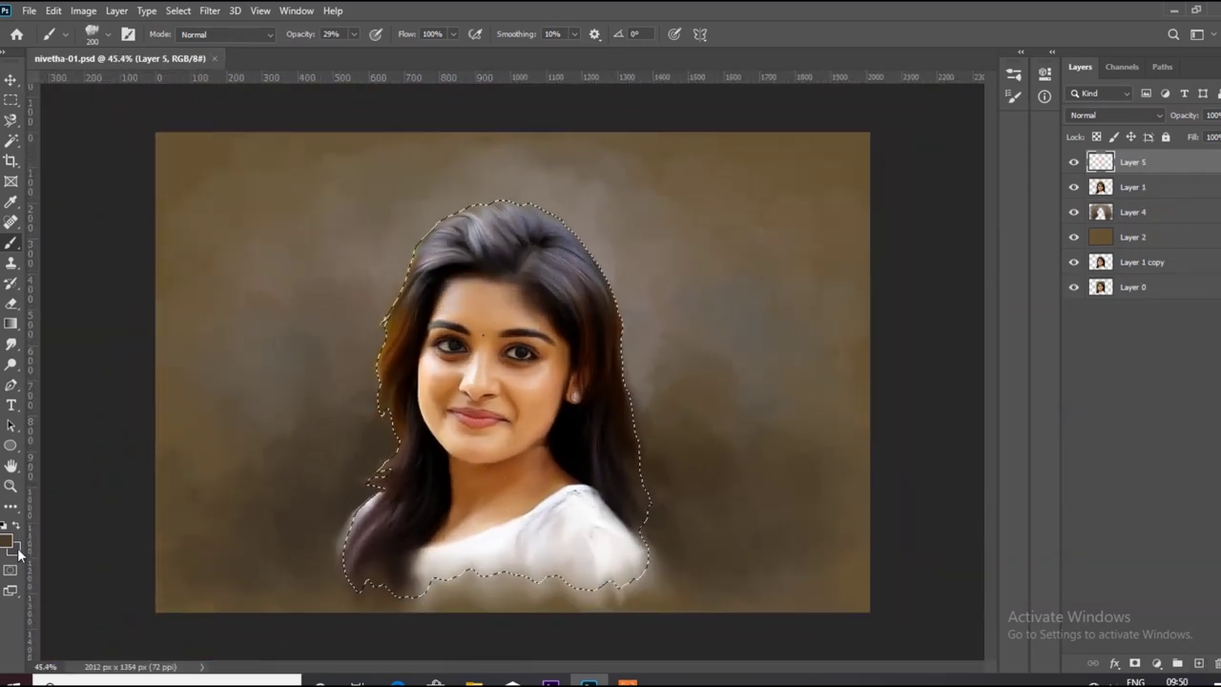
pyautogui.click(10, 541)
pyautogui.click(812, 393)
pyautogui.click(986, 300)
pyautogui.press('F5')
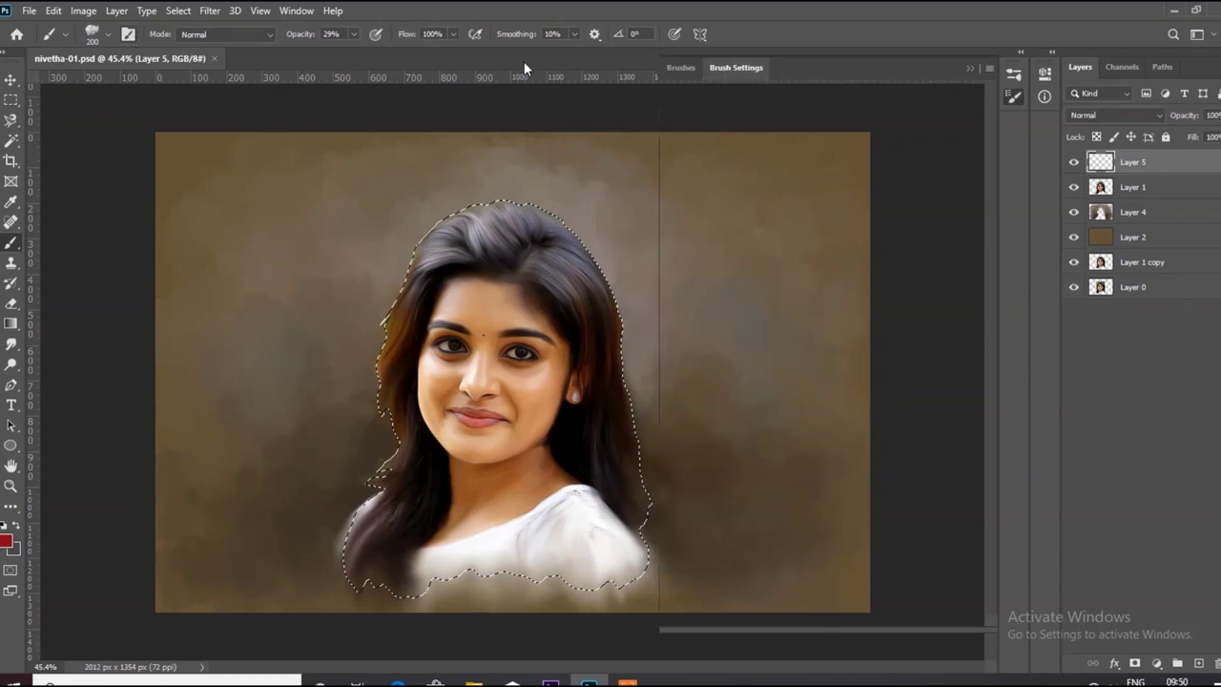
pyautogui.click(680, 67)
pyautogui.click(969, 69)
# Step: Set the layer to Color blending and paint a red blush on the face at 8% opacity
pyautogui.click(1115, 114)
pyautogui.click(1096, 484)
pyautogui.moveTo(629, 315)
pyautogui.mouseDown()
pyautogui.moveTo(567, 279)
pyautogui.moveTo(477, 379)
pyautogui.mouseUp()
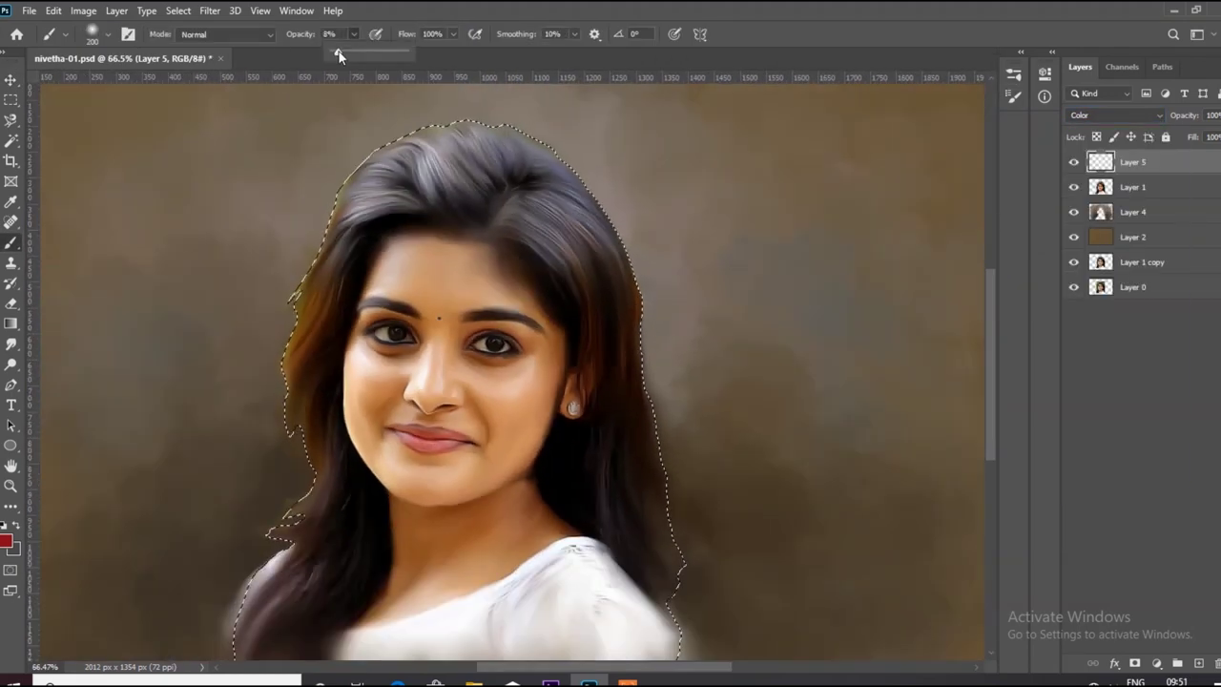
pyautogui.press('0')
pyautogui.press('8')
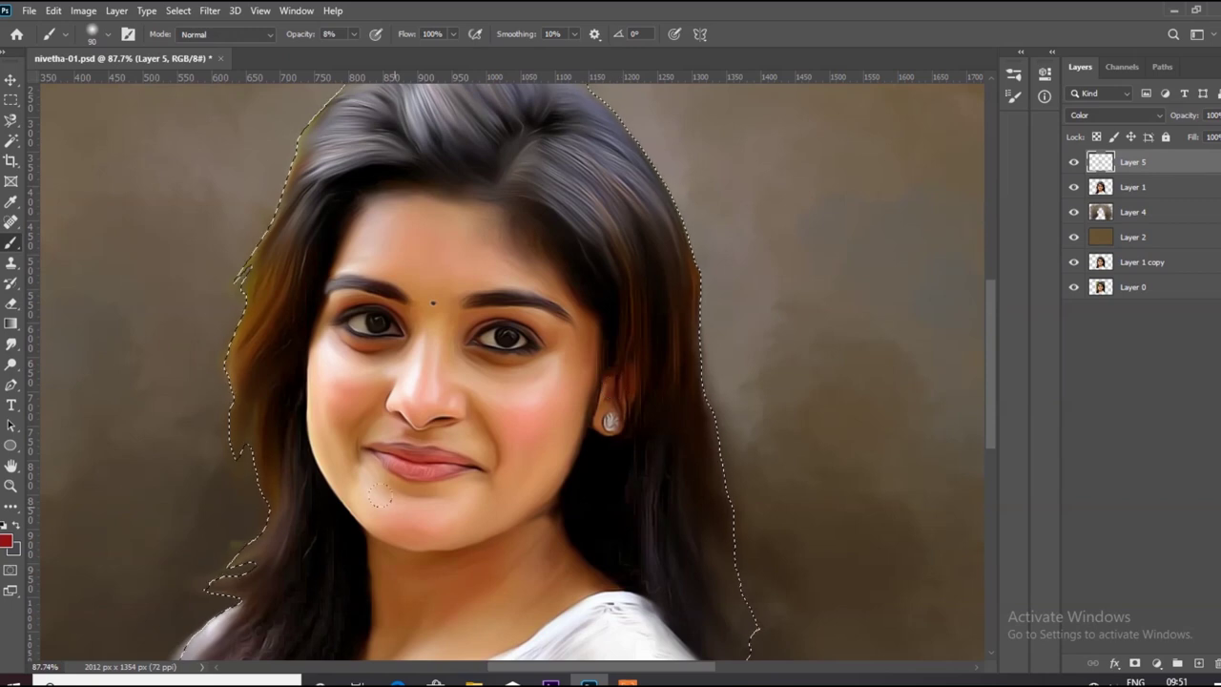
pyautogui.scroll(-3, 463, 273)
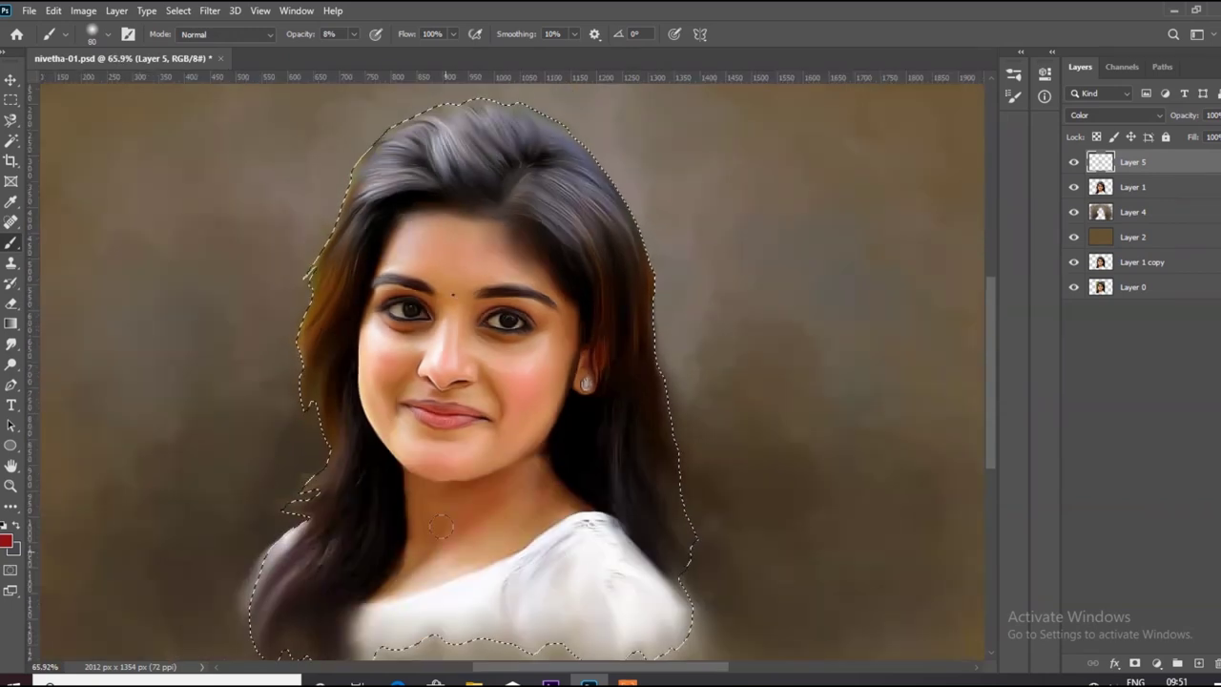
pyautogui.scroll(3, 476, 248)
pyautogui.scroll(2, 497, 221)
pyautogui.scroll(-2, 497, 221)
# Step: Name the red tint layer 'Color 1' and add a new layer named 'Color 2'
pyautogui.doubleClick(1132, 161)
pyautogui.write('Color 1')
pyautogui.press('Return')
pyautogui.click(1177, 663)
pyautogui.doubleClick(1132, 162)
pyautogui.write('Color 2')
pyautogui.press('Return')
# Step: Set Color 2 to Color blending with an orange, slightly larger brush
pyautogui.scroll(-1, 532, 358)
pyautogui.scroll(3, 532, 358)
pyautogui.click(6, 541)
pyautogui.click(796, 340)
pyautogui.click(986, 304)
pyautogui.click(1114, 114)
pyautogui.click(1106, 479)
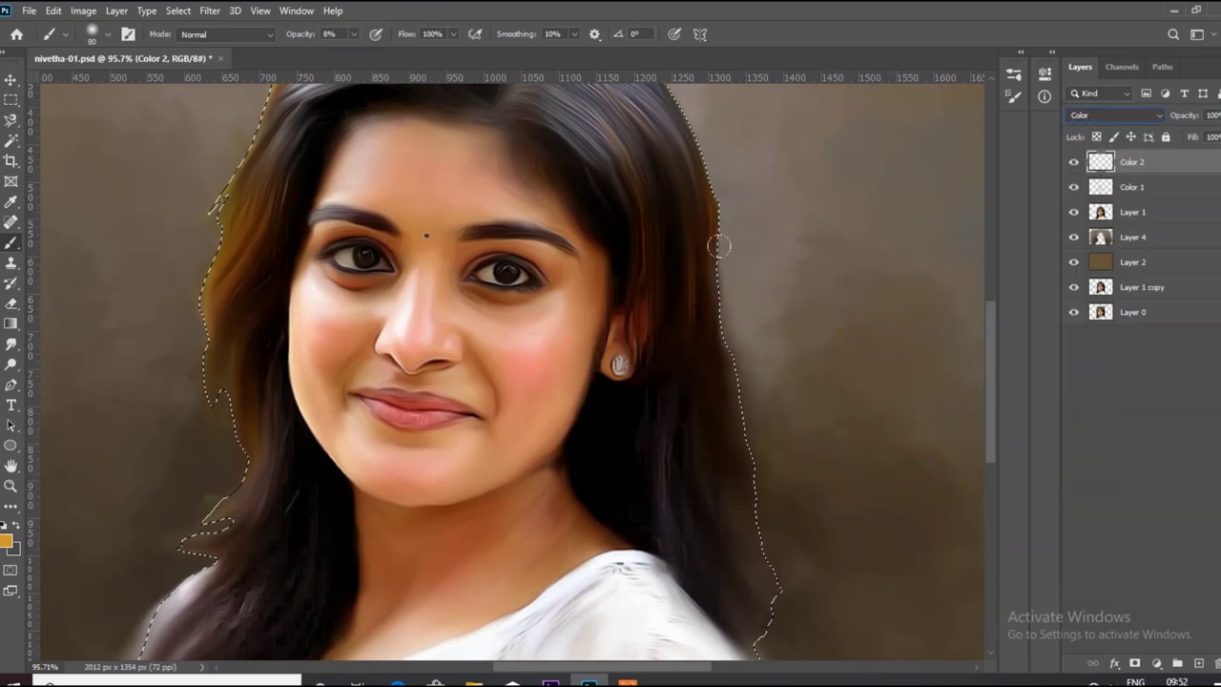
pyautogui.press(']')
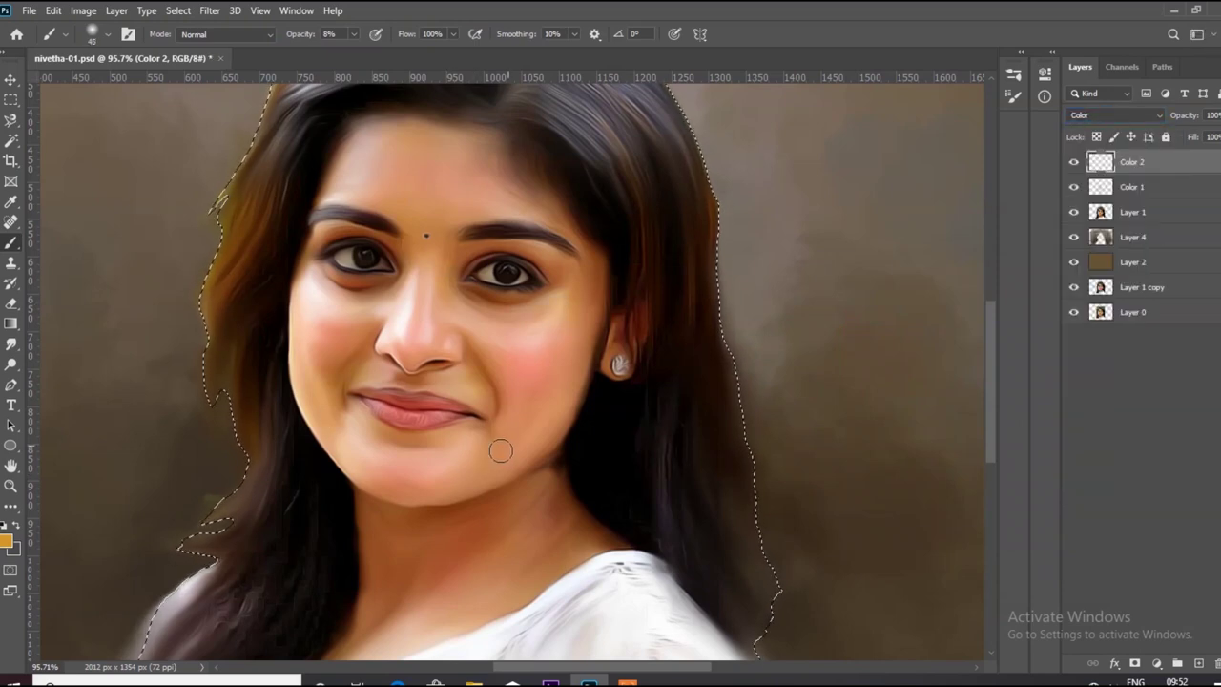
pyautogui.press(']')
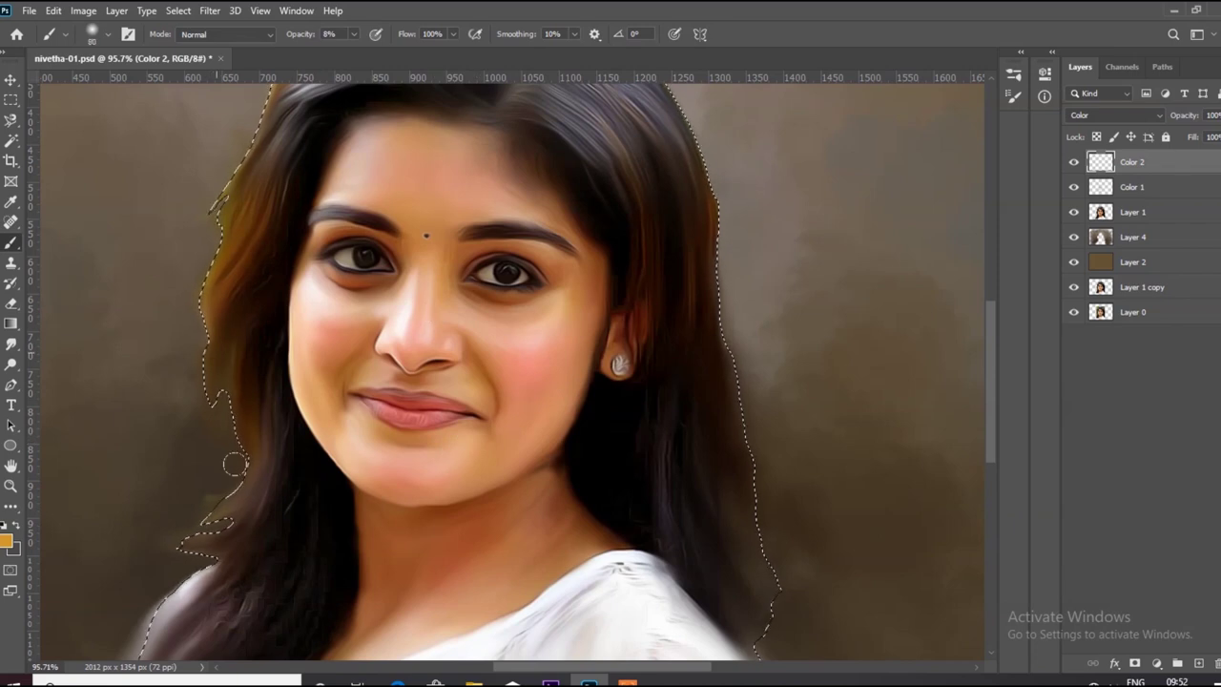
# Step: Add another new layer for a further tint and begin naming it
pyautogui.scroll(-3, 496, 515)
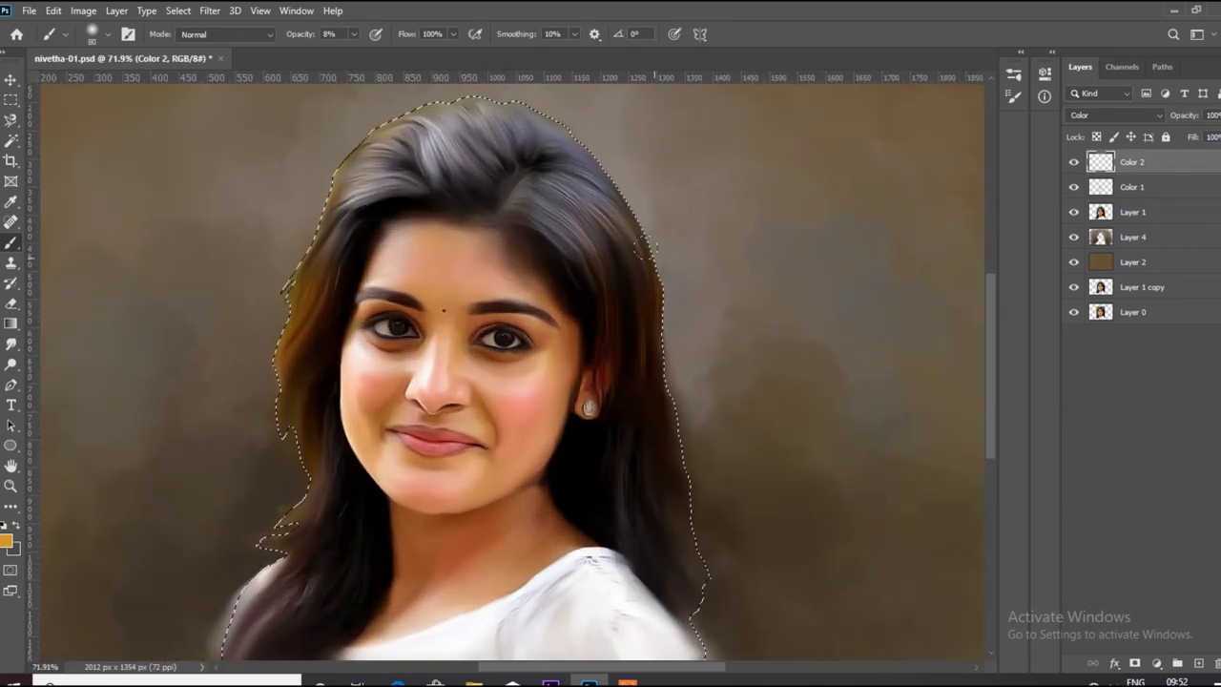
pyautogui.scroll(3, 537, 490)
pyautogui.scroll(-2, 416, 565)
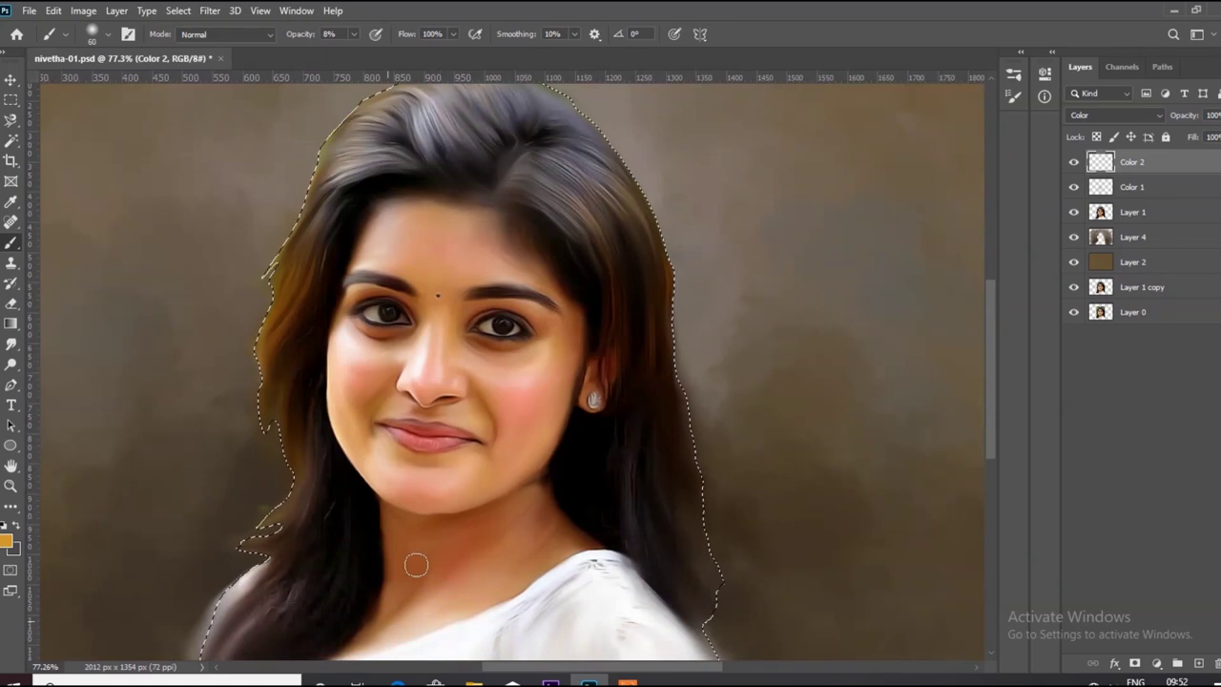
pyautogui.scroll(-1, 523, 369)
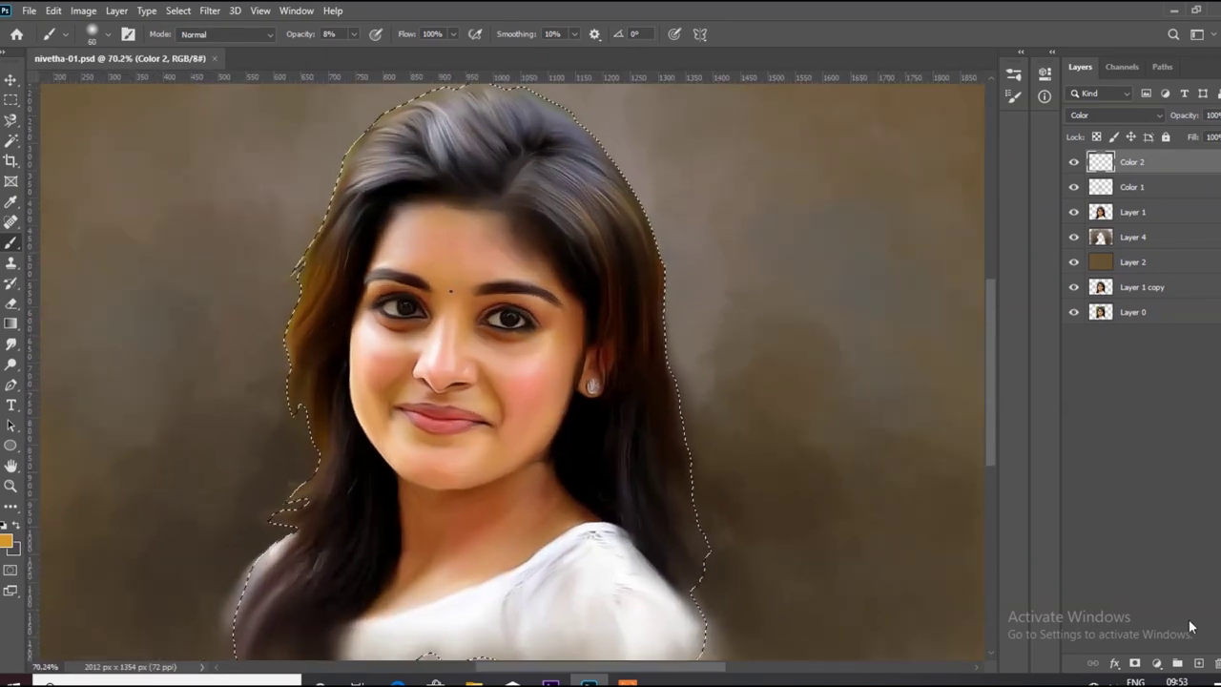
pyautogui.click(1199, 662)
pyautogui.doubleClick(1132, 162)
# Step: Name the new tint layer 'Color 3' and save the document
pyautogui.write('Color 3')
pyautogui.press('Return')
pyautogui.hotkey('ctrl', 's')
pyautogui.scroll(-2, 541, 425)
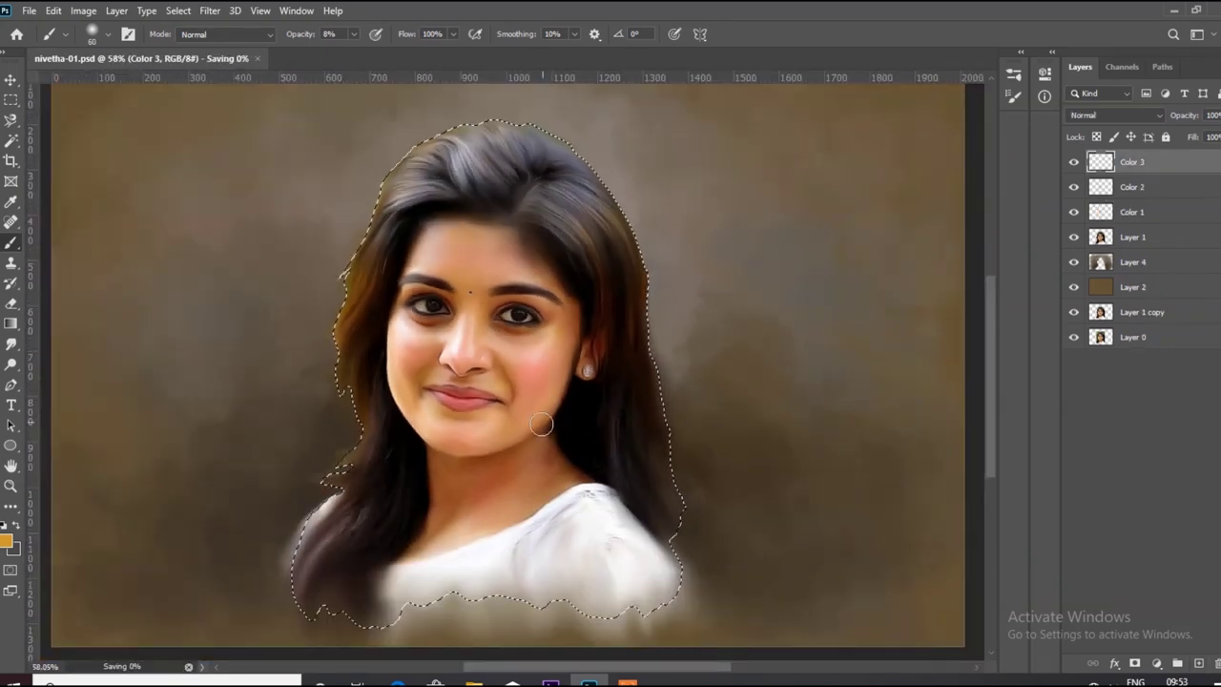
pyautogui.scroll(2, 541, 424)
# Step: Pick a teal tone and set Color 3 to Color blending
pyautogui.click(7, 541)
pyautogui.click(744, 390)
pyautogui.click(985, 299)
pyautogui.click(1113, 114)
pyautogui.click(1106, 480)
pyautogui.scroll(3, 496, 381)
pyautogui.scroll(1, 496, 381)
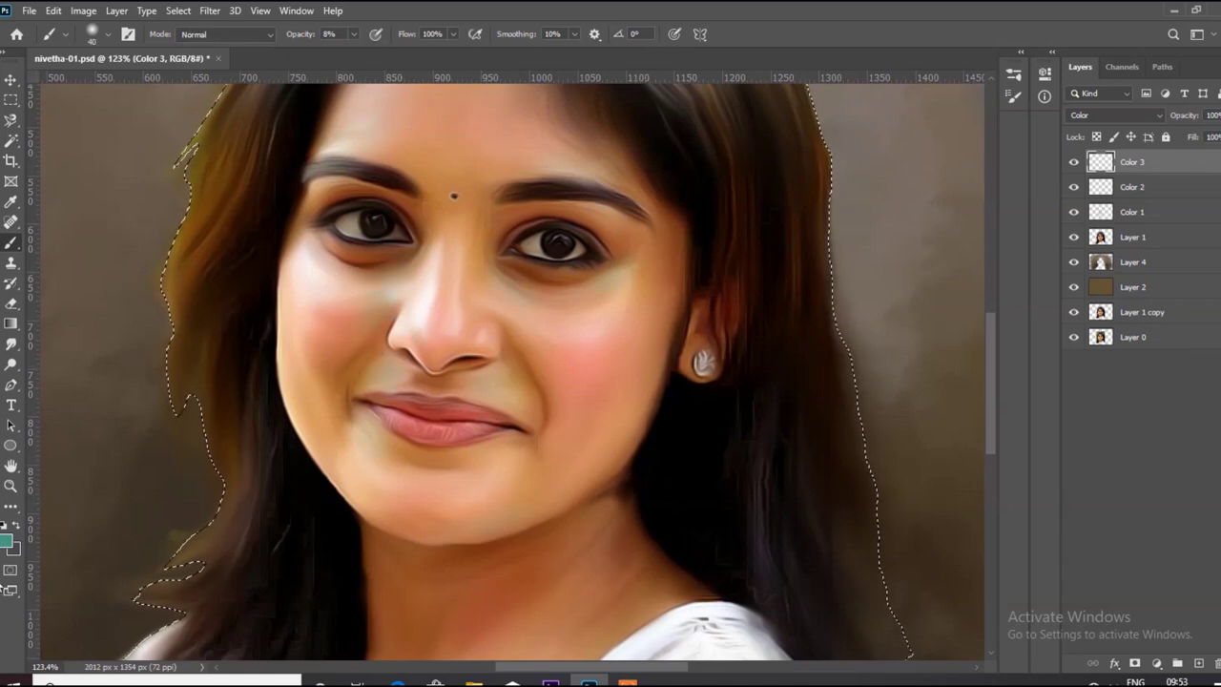
# Step: Change the foreground colour to blue and tint the face on Color 3
pyautogui.click(8, 540)
pyautogui.click(850, 395)
pyautogui.click(965, 301)
pyautogui.scroll(-4, 665, 474)
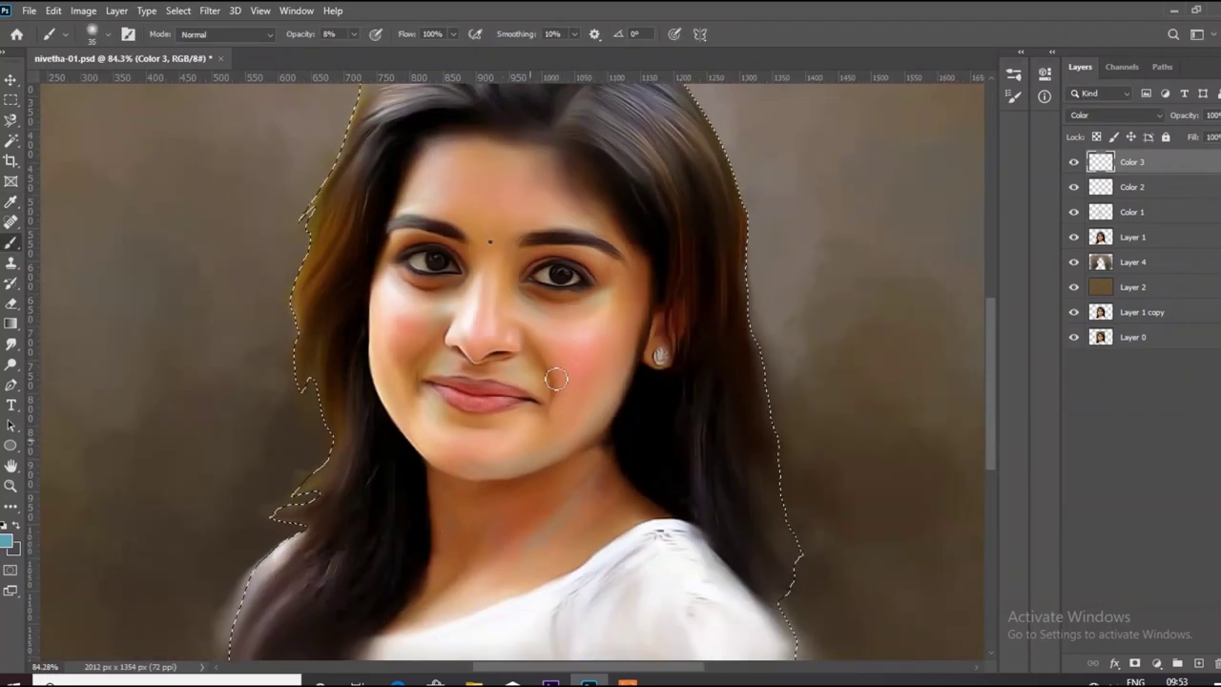
pyautogui.scroll(3, 462, 235)
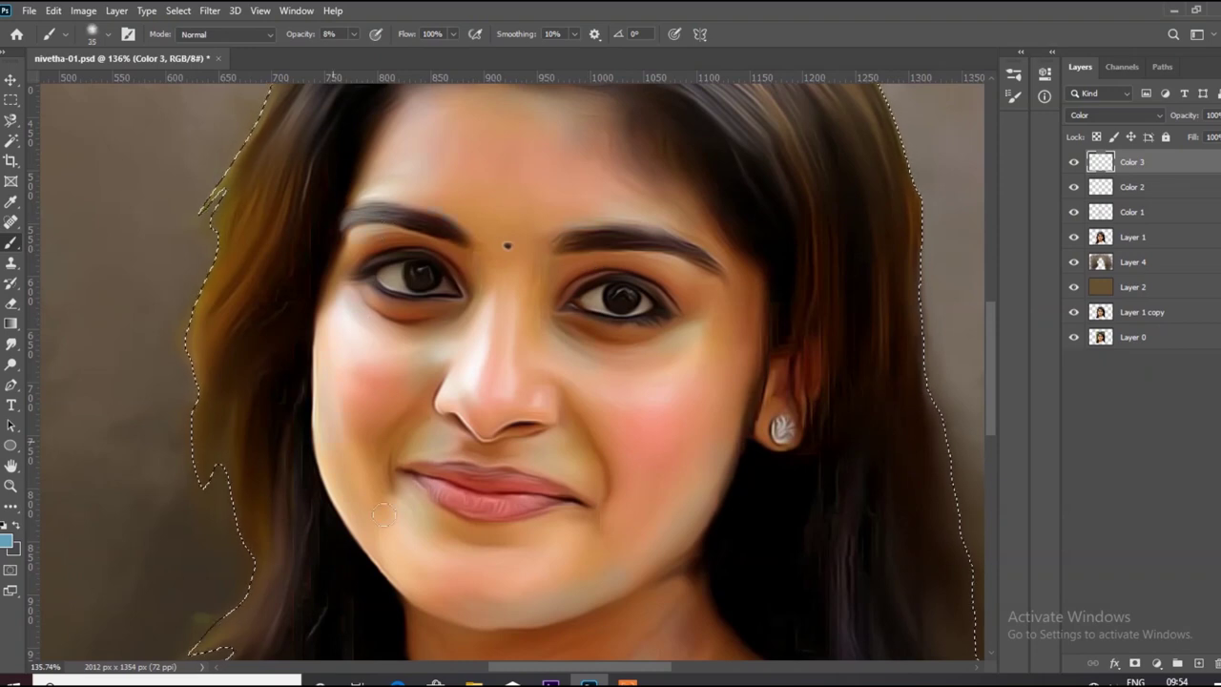
pyautogui.scroll(-2, 562, 367)
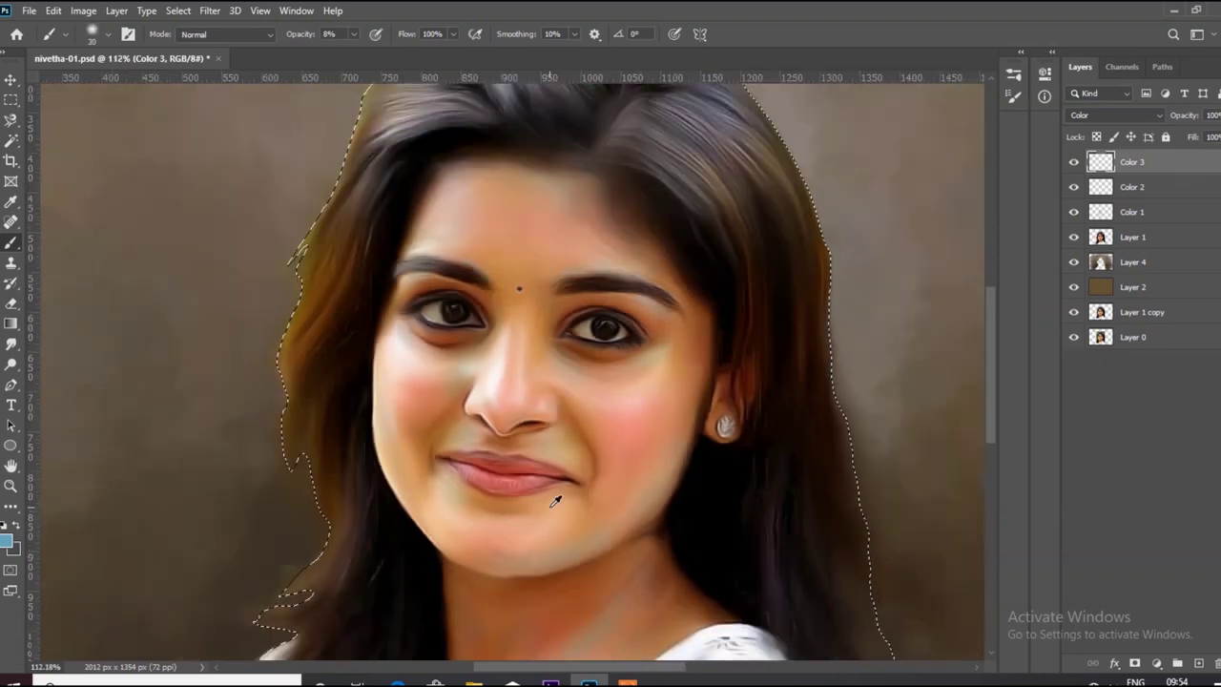
pyautogui.scroll(2, 562, 450)
pyautogui.scroll(-2, 522, 395)
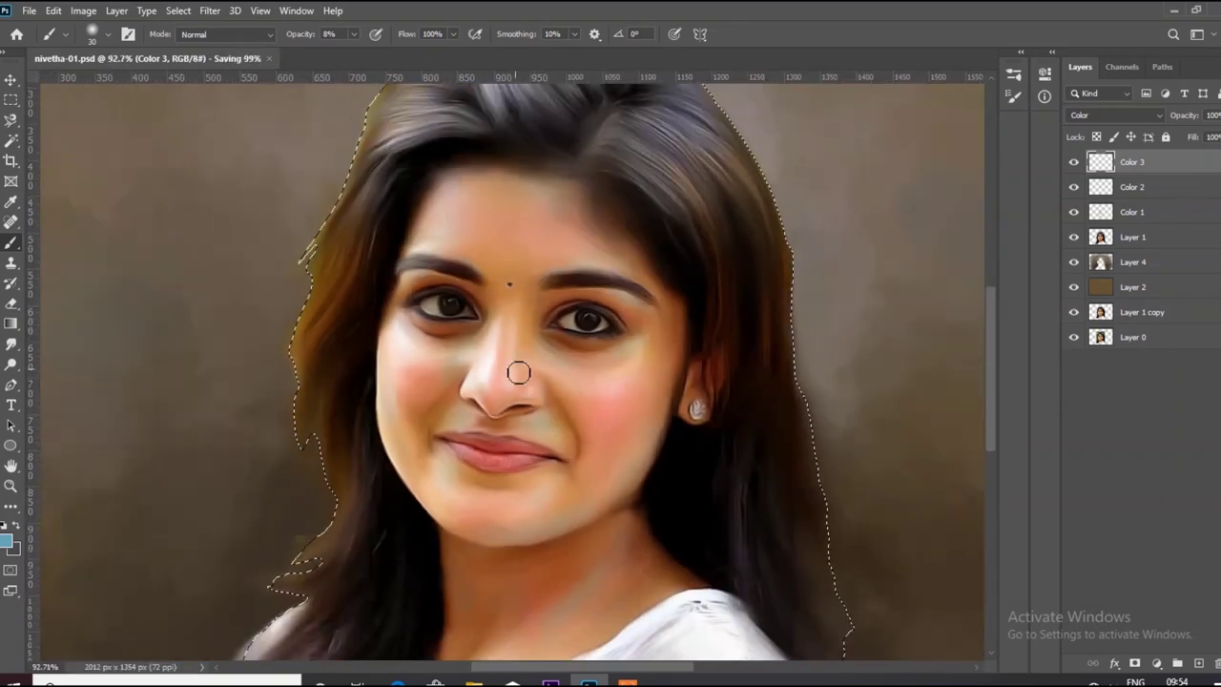
pyautogui.scroll(-2, 515, 368)
pyautogui.scroll(-1, 490, 512)
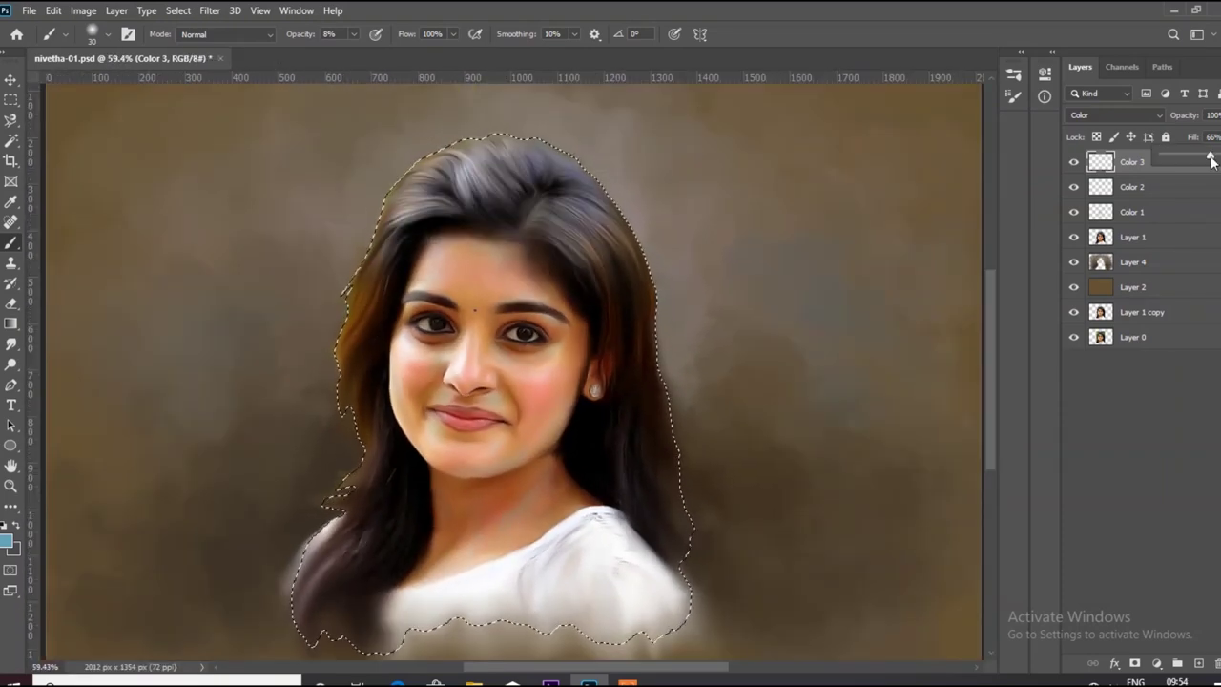
pyautogui.scroll(-1, 476, 429)
# Step: Soften Color 3 with a radius-15 Box Blur and deselect the woman
pyautogui.press('m')
pyautogui.click(209, 10)
pyautogui.click(424, 246)
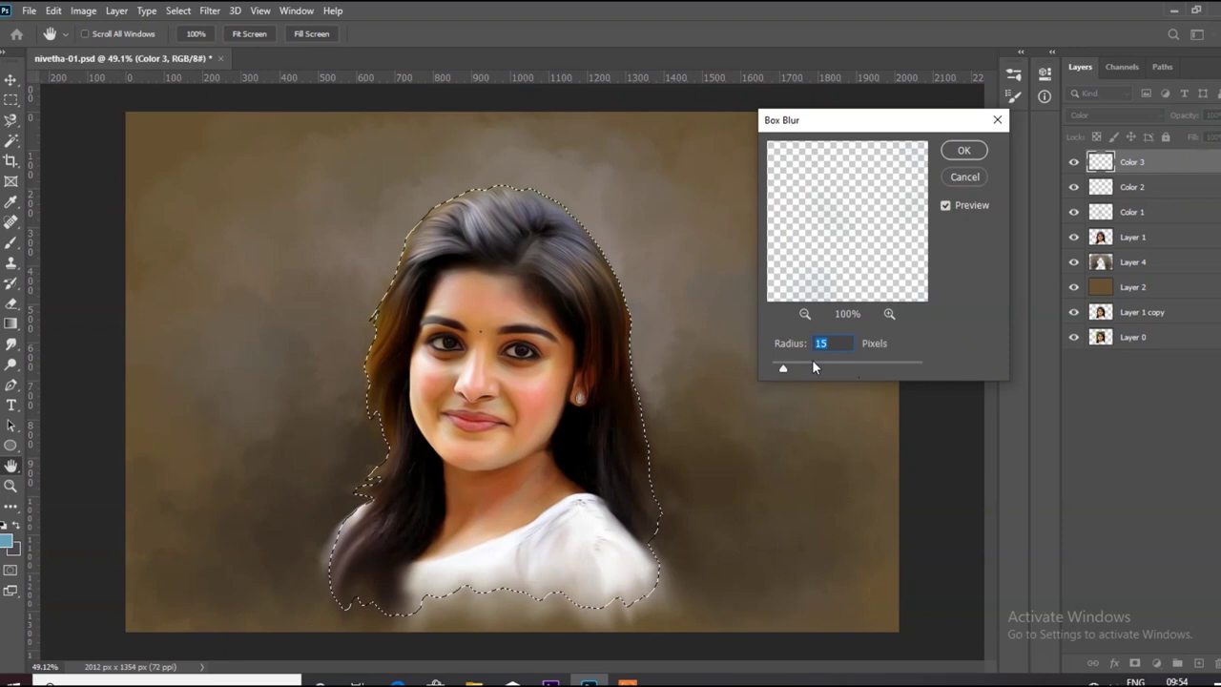
pyautogui.click(957, 147)
pyautogui.hotkey('ctrl', 'd')
pyautogui.scroll(1, 584, 381)
pyautogui.press('e')
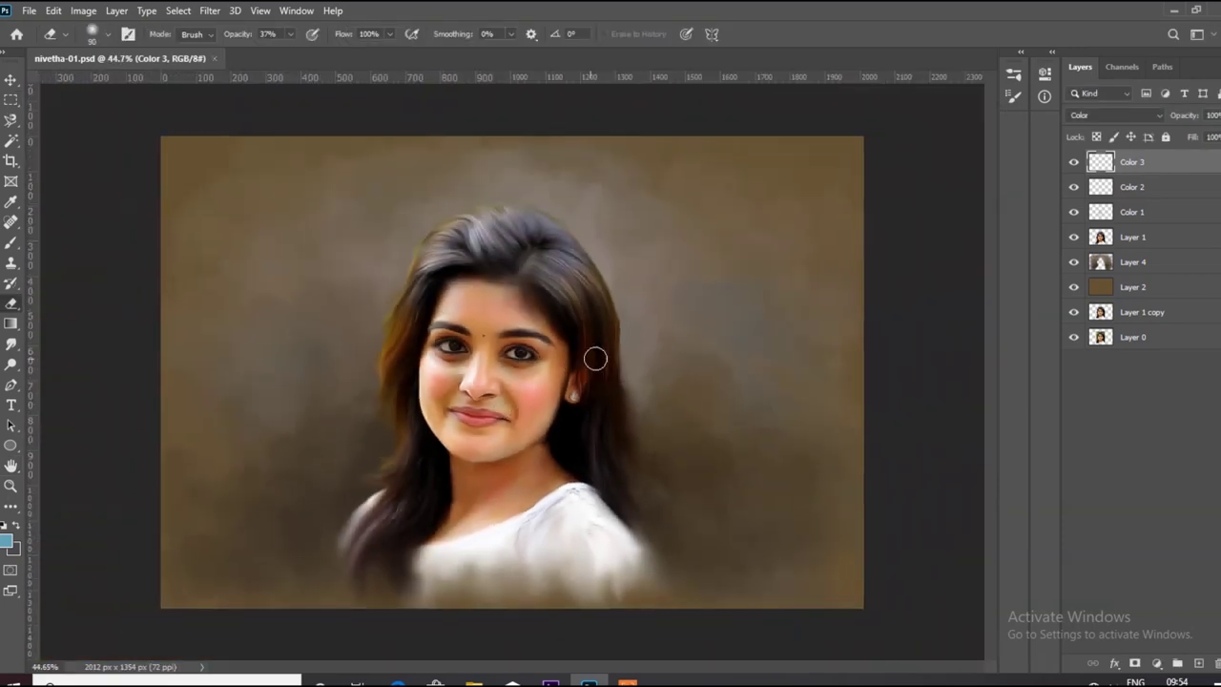
# Step: Add an empty Layer 6 on top and save the document
pyautogui.scroll(1, 597, 409)
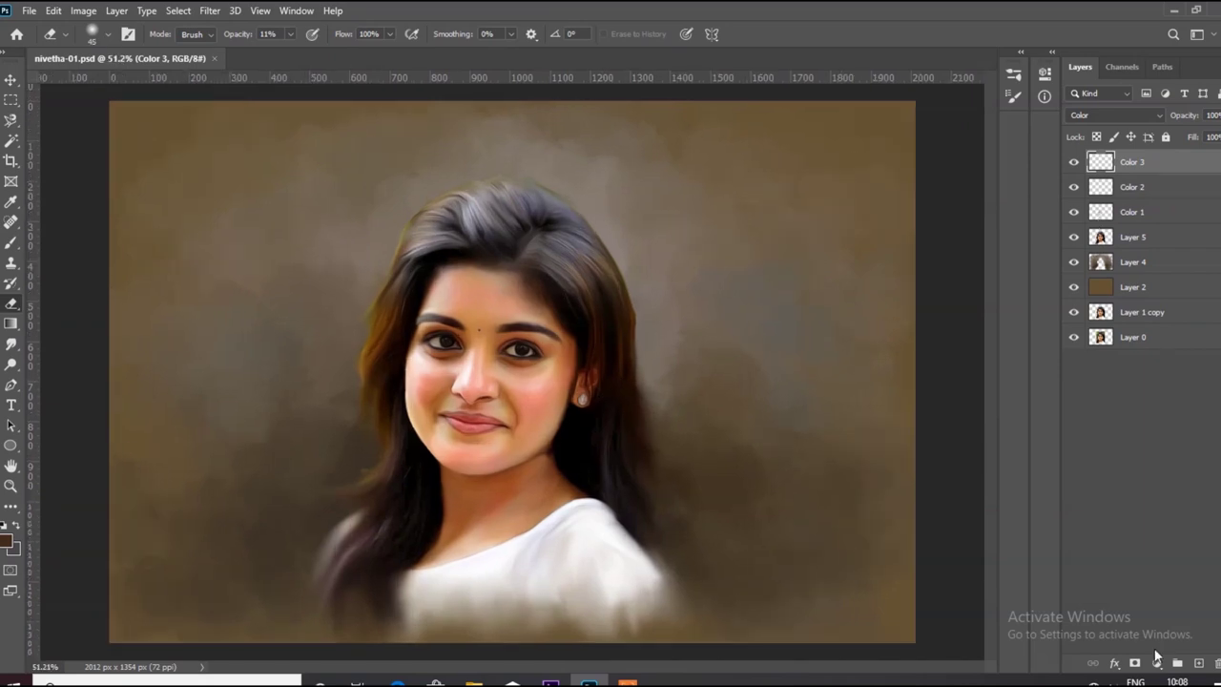
pyautogui.hotkey('ctrl', 'shift', 'alt', 'n')
pyautogui.hotkey('ctrl', 's')
pyautogui.scroll(4, 595, 404)
pyautogui.scroll(6, 511, 320)
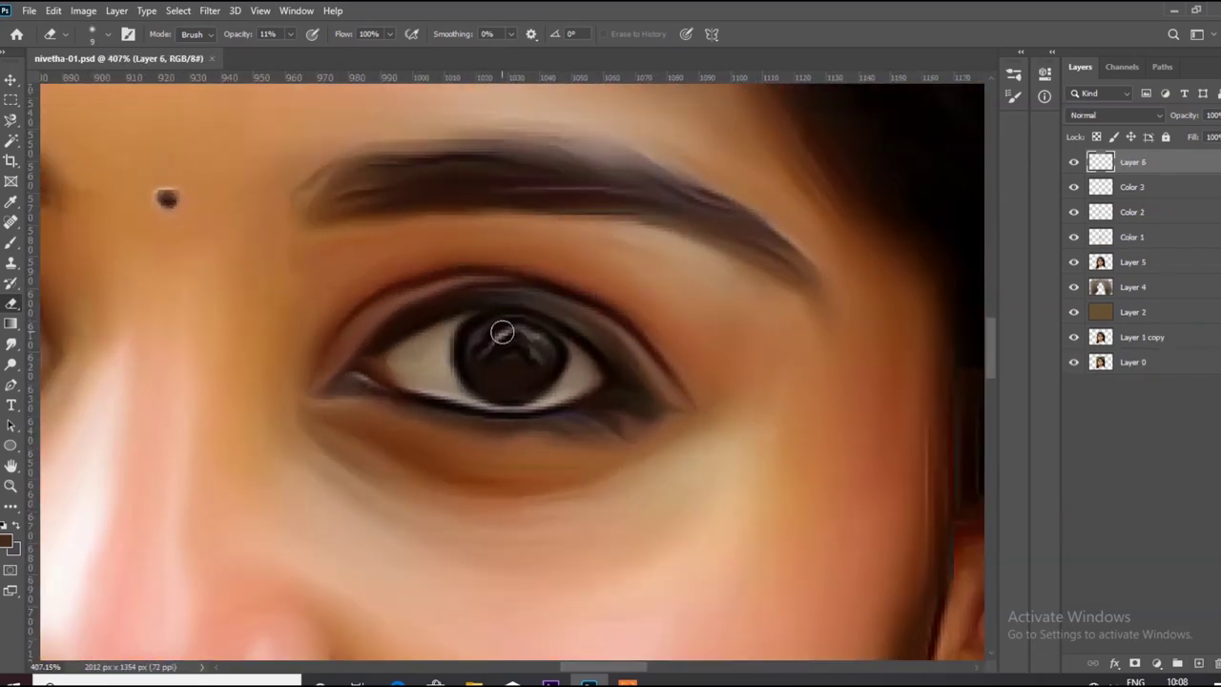
# Step: Switch to a soft round brush at 95% opacity and darken the centre of the pupil
pyautogui.scroll(1, 503, 331)
pyautogui.scroll(1, 506, 343)
pyautogui.press('b')
pyautogui.scroll(1, 414, 354)
pyautogui.press('F5')
pyautogui.click(835, 99)
pyautogui.press('F5')
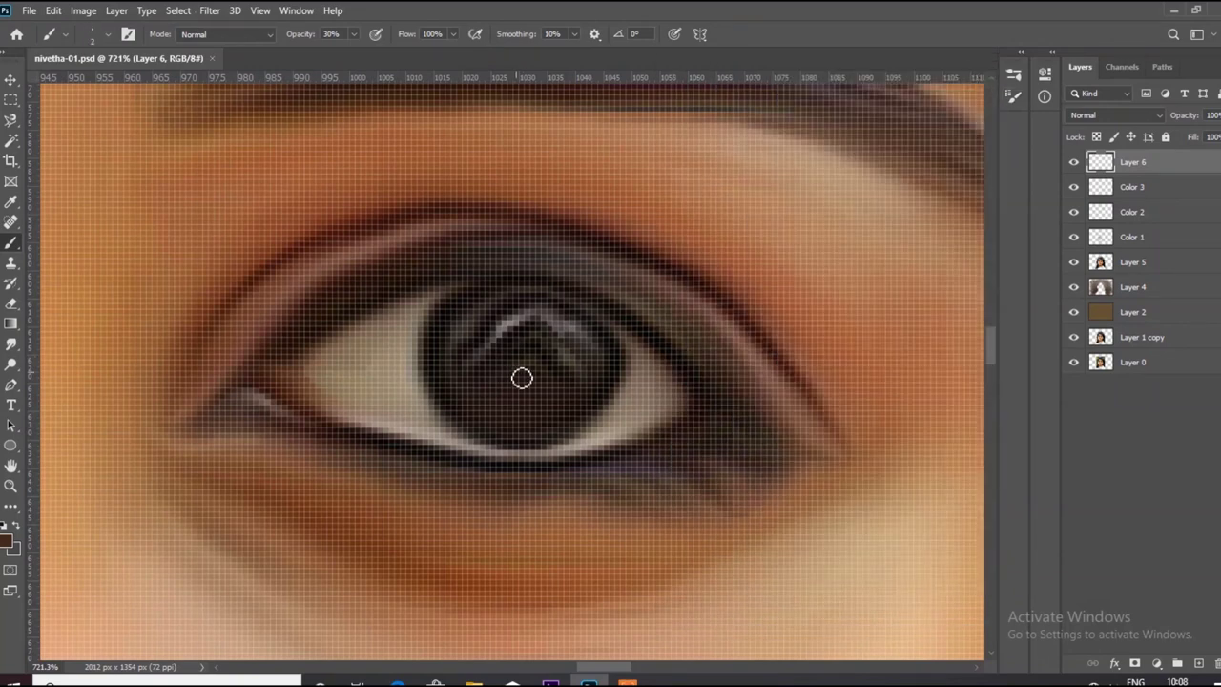
pyautogui.click(8, 541)
pyautogui.press('Return')
pyautogui.press('9')
pyautogui.press('5')
pyautogui.scroll(1, 576, 382)
pyautogui.moveTo(576, 383)
pyautogui.mouseDown()
pyautogui.moveTo(558, 340)
pyautogui.moveTo(572, 348)
pyautogui.mouseUp()
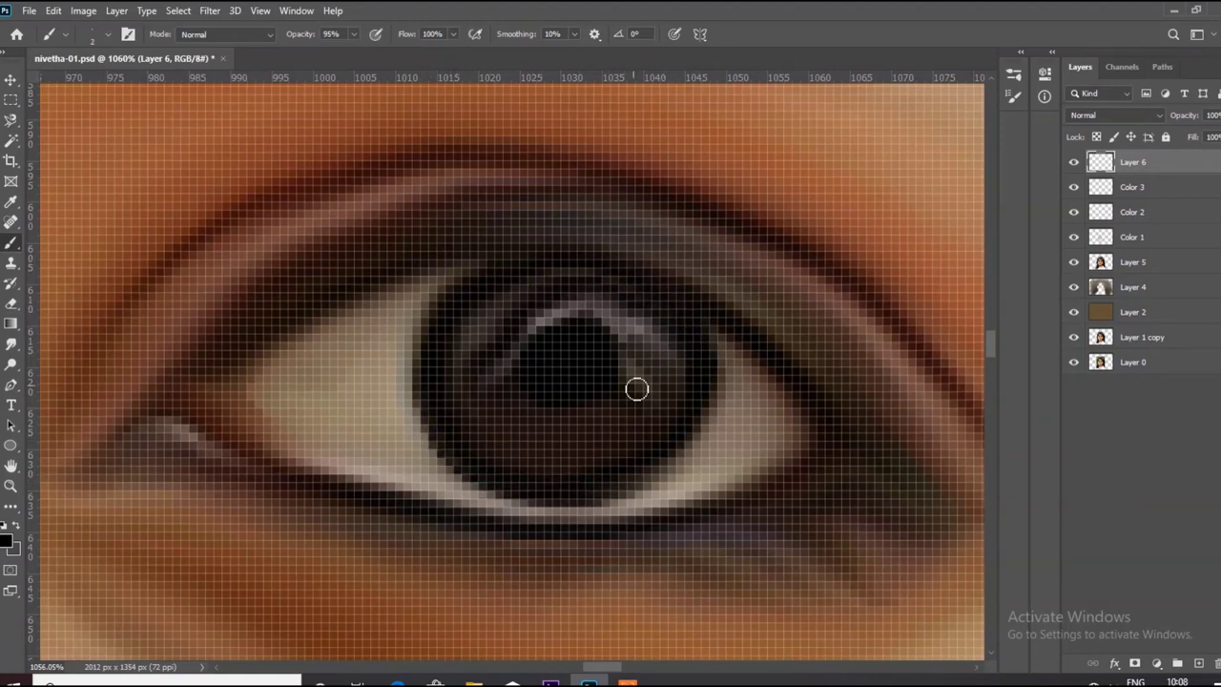
# Step: Pick a dark blue and paint it across the iris with faint shading
pyautogui.click(7, 540)
pyautogui.click(853, 390)
pyautogui.click(771, 436)
pyautogui.press('Return')
pyautogui.moveTo(562, 458)
pyautogui.mouseDown()
pyautogui.moveTo(640, 460)
pyautogui.moveTo(545, 438)
pyautogui.moveTo(534, 403)
pyautogui.moveTo(616, 409)
pyautogui.moveTo(540, 418)
pyautogui.mouseUp()
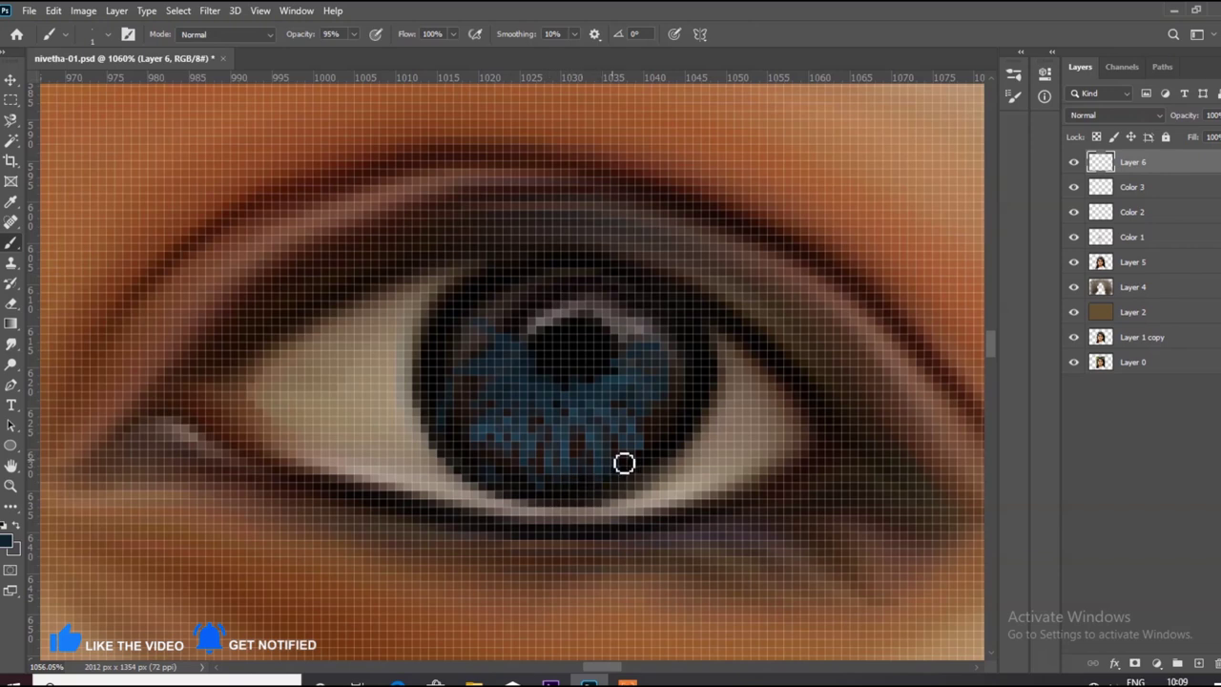
pyautogui.moveTo(601, 316); pyautogui.dragTo(486, 338)
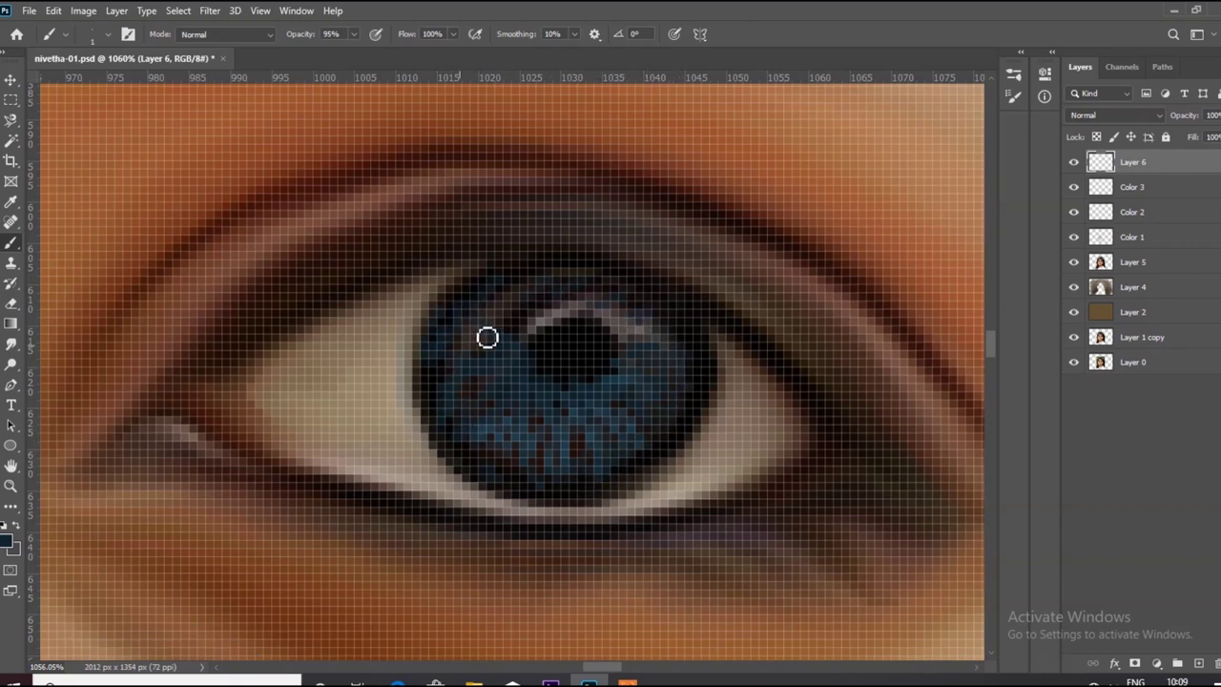
# Step: Paint lighter blue streaks and a highlight arc above the pupil, undoing stray blue inside it
pyautogui.keyDown('alt'); pyautogui.click(584, 482); pyautogui.keyUp('alt')
pyautogui.moveTo(608, 413)
pyautogui.mouseDown()
pyautogui.moveTo(658, 420)
pyautogui.moveTo(562, 424)
pyautogui.moveTo(519, 410)
pyautogui.moveTo(499, 364)
pyautogui.moveTo(545, 311)
pyautogui.moveTo(703, 361)
pyautogui.mouseUp()
pyautogui.scroll(2, 637, 343)
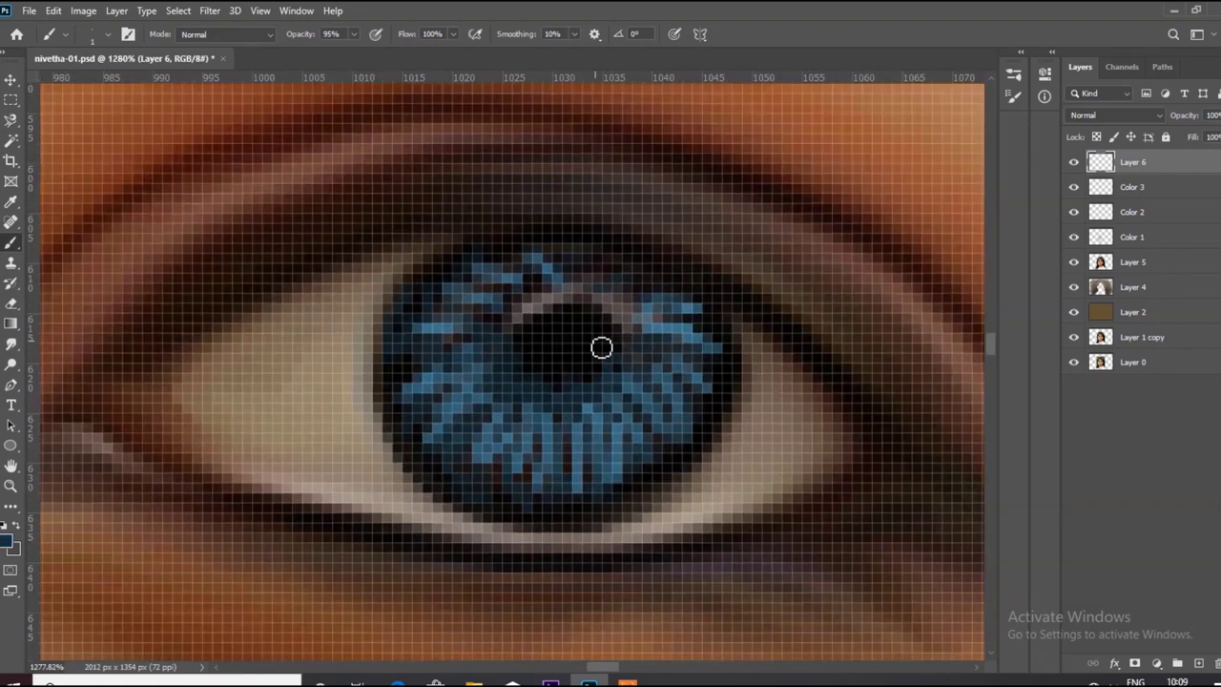
pyautogui.moveTo(591, 318); pyautogui.dragTo(531, 310)
pyautogui.moveTo(581, 354); pyautogui.dragTo(587, 330)
pyautogui.hotkey('ctrl', 'z')
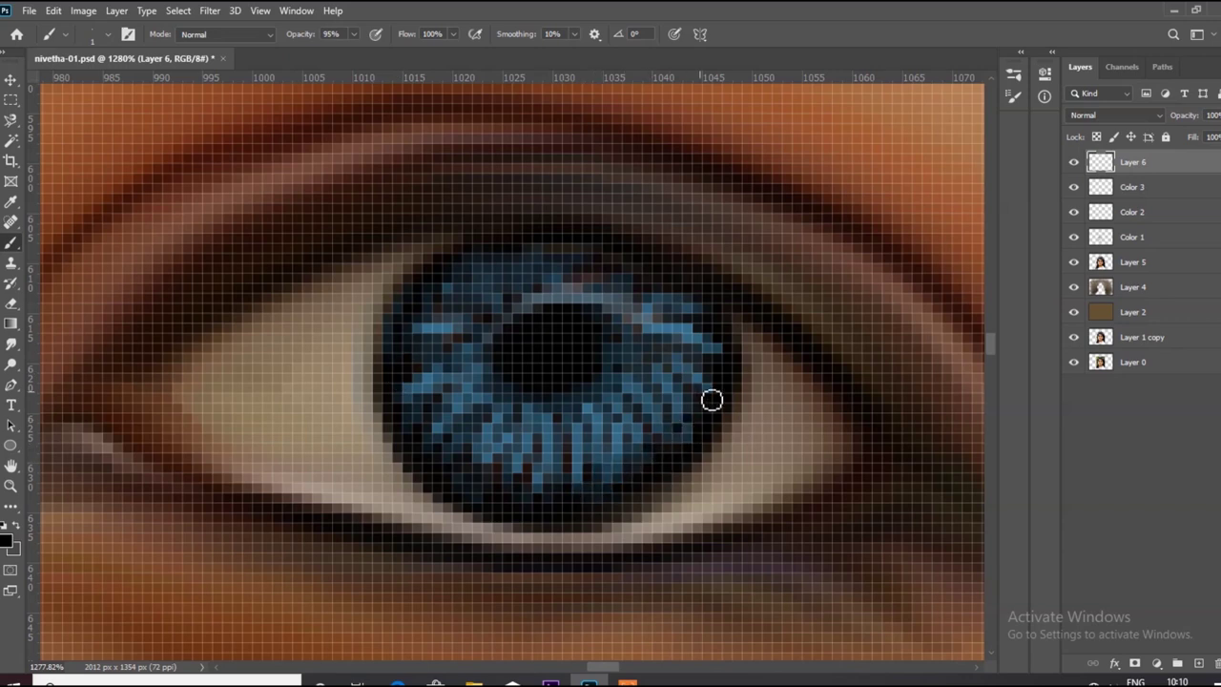
pyautogui.scroll(-2, 683, 331)
# Step: Add light-blue streaks across the lower iris
pyautogui.click(10, 540)
pyautogui.click(916, 302)
pyautogui.moveTo(595, 423)
pyautogui.mouseDown()
pyautogui.moveTo(659, 436)
pyautogui.moveTo(514, 452)
pyautogui.mouseUp()
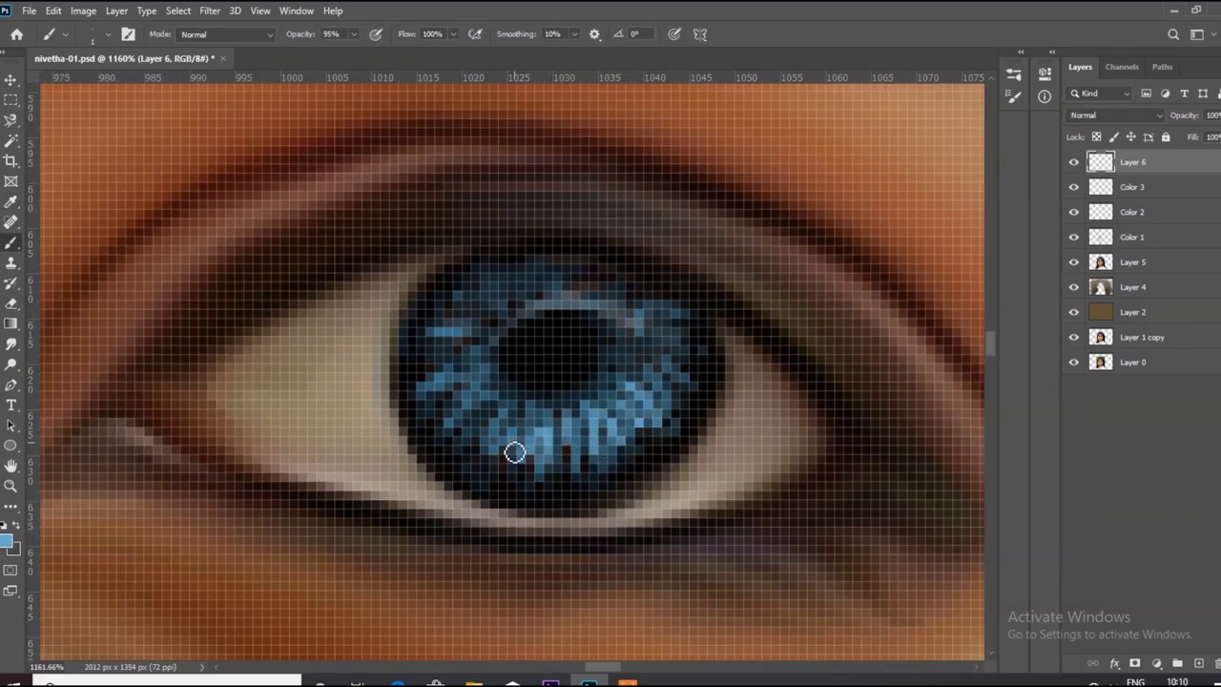
pyautogui.scroll(-5, 614, 351)
pyautogui.scroll(3, 570, 379)
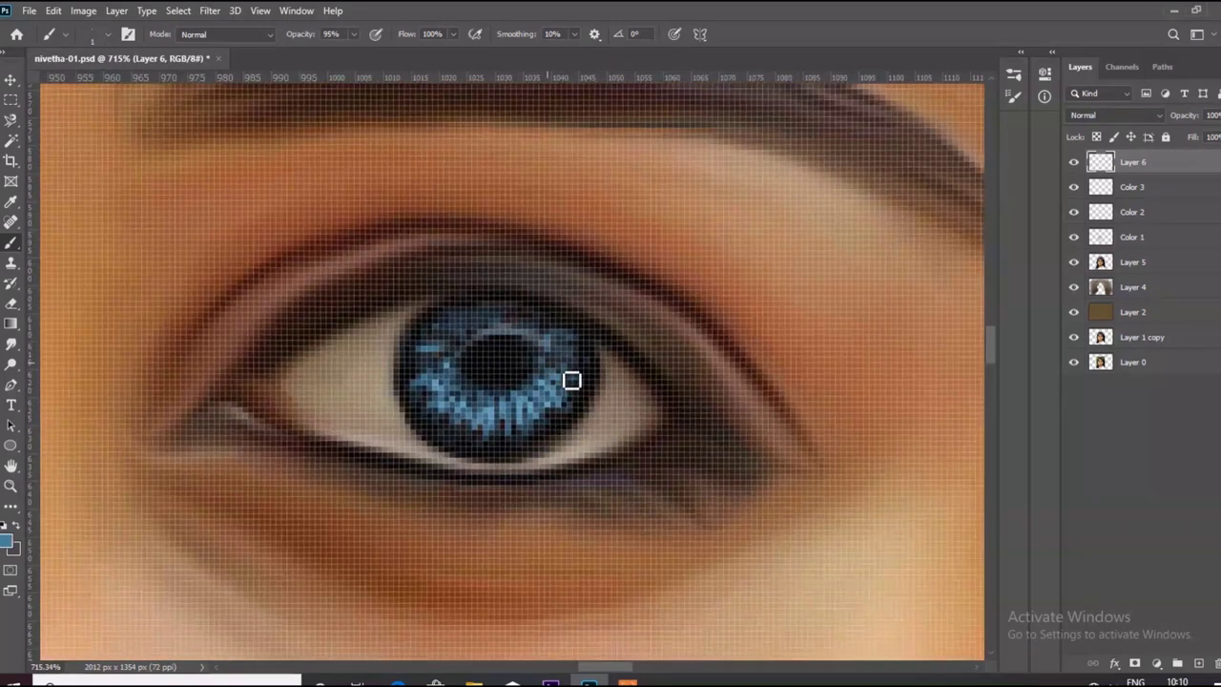
pyautogui.scroll(3, 569, 379)
# Step: Cover the light-blue ring atop the pupil with black, then dab sampled darker blue into the iris
pyautogui.press('d')
pyautogui.moveTo(314, 251)
pyautogui.mouseDown()
pyautogui.moveTo(335, 300)
pyautogui.moveTo(506, 238)
pyautogui.mouseUp()
pyautogui.keyDown('alt'); pyautogui.click(445, 362); pyautogui.keyUp('alt')
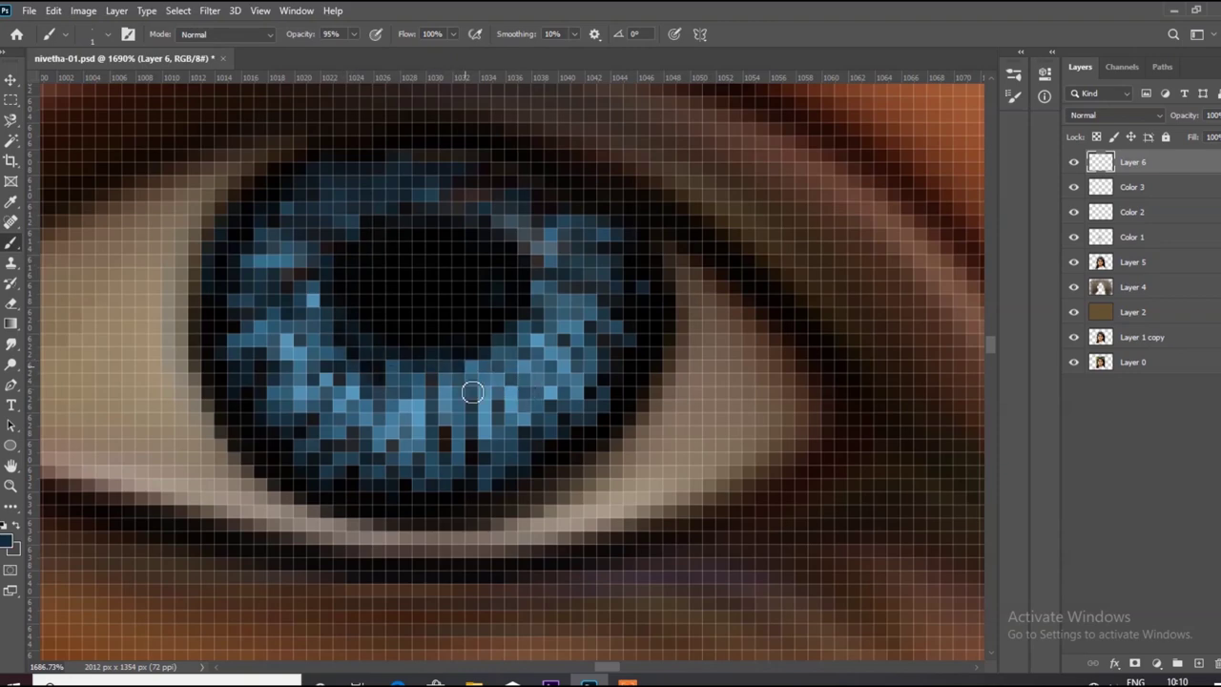
pyautogui.moveTo(303, 355); pyautogui.dragTo(474, 403)
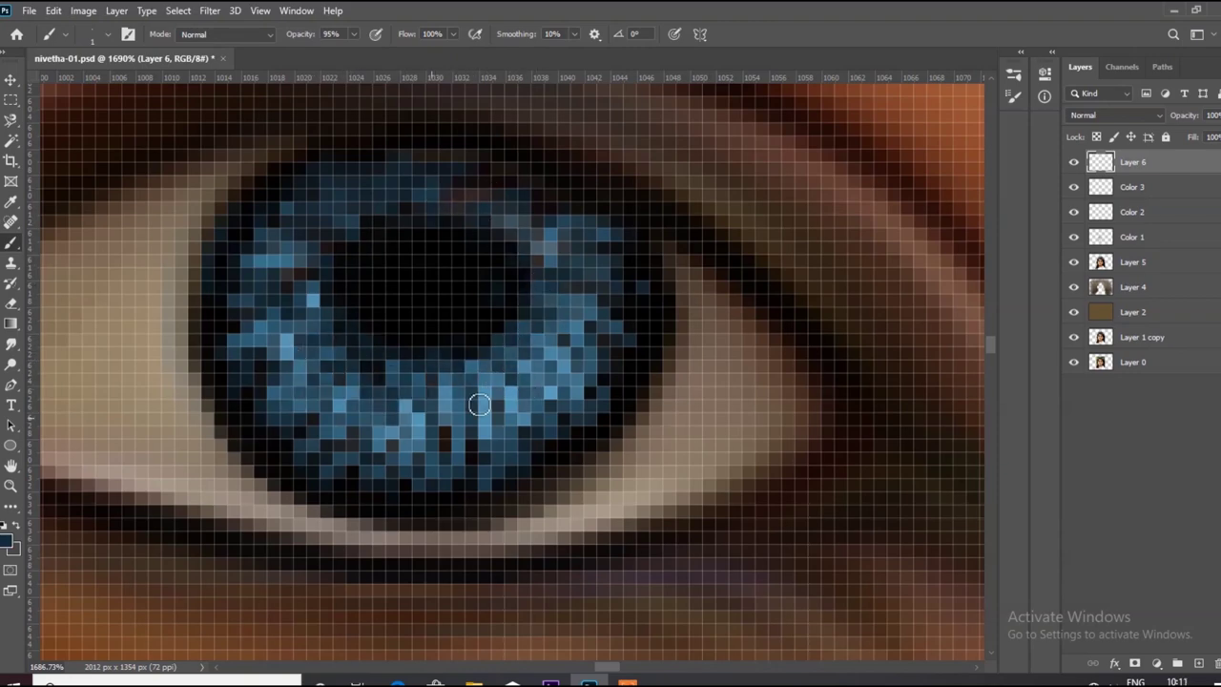
pyautogui.scroll(-3, 474, 403)
pyautogui.scroll(-3, 594, 445)
pyautogui.scroll(3, 594, 444)
# Step: On a new layer, paint light-blue highlights on the upper iris and right of the pupil
pyautogui.hotkey('ctrl', 'shift', 'alt', 'n')
pyautogui.scroll(3, 474, 381)
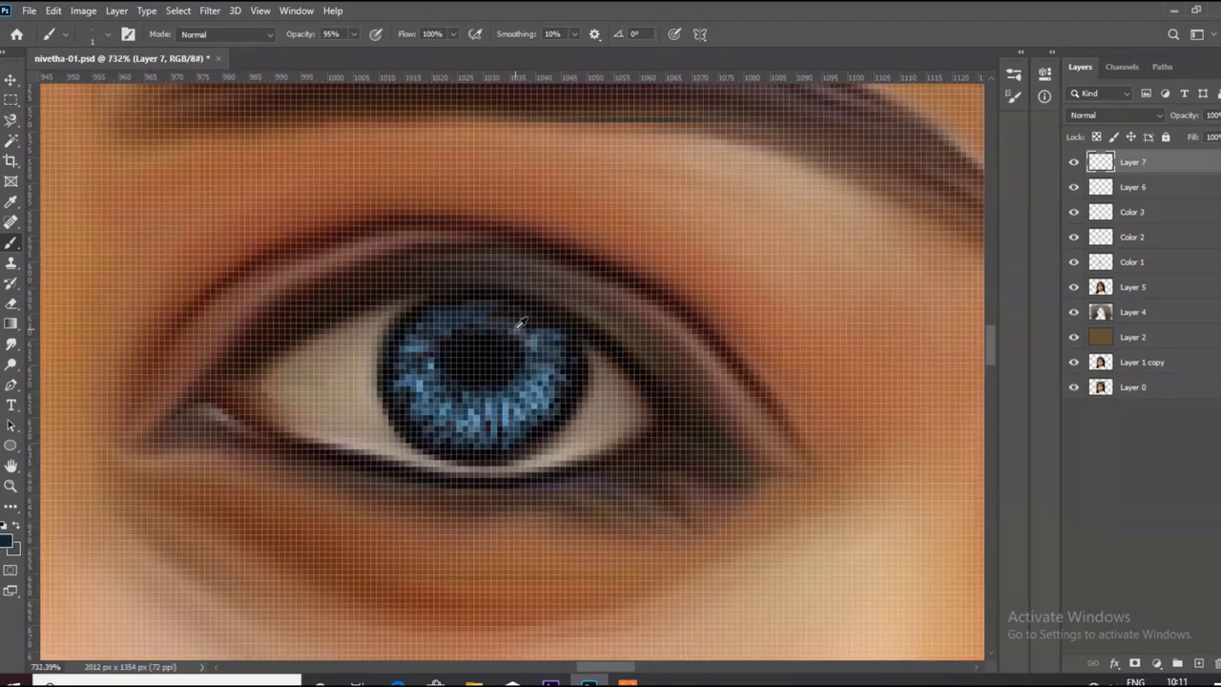
pyautogui.scroll(2, 131, 471)
pyautogui.click(10, 541)
pyautogui.press('Return')
pyautogui.moveTo(531, 343); pyautogui.dragTo(471, 350)
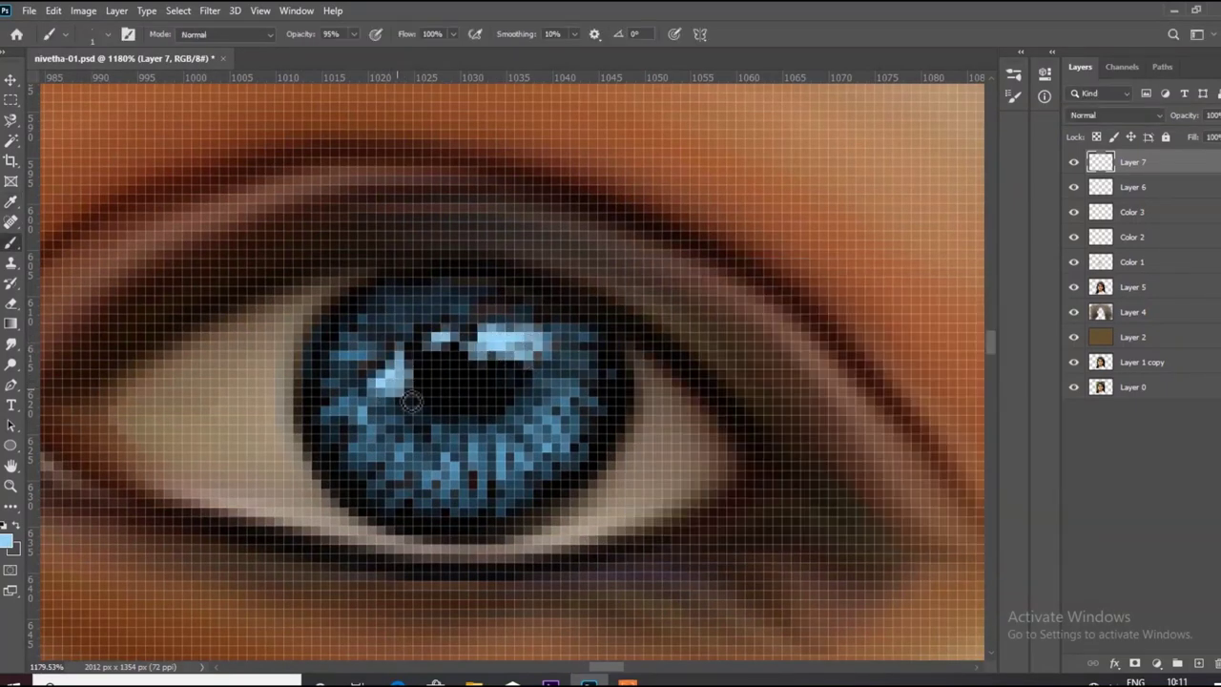
pyautogui.scroll(-3, 485, 351)
pyautogui.scroll(3, 570, 380)
pyautogui.moveTo(546, 369)
pyautogui.mouseDown()
pyautogui.moveTo(503, 384)
pyautogui.moveTo(507, 374)
pyautogui.mouseUp()
# Step: Erase excess light blue near the pupil and paint a bright white catchlight in the iris
pyautogui.press('e')
pyautogui.click(8, 540)
pyautogui.click(992, 300)
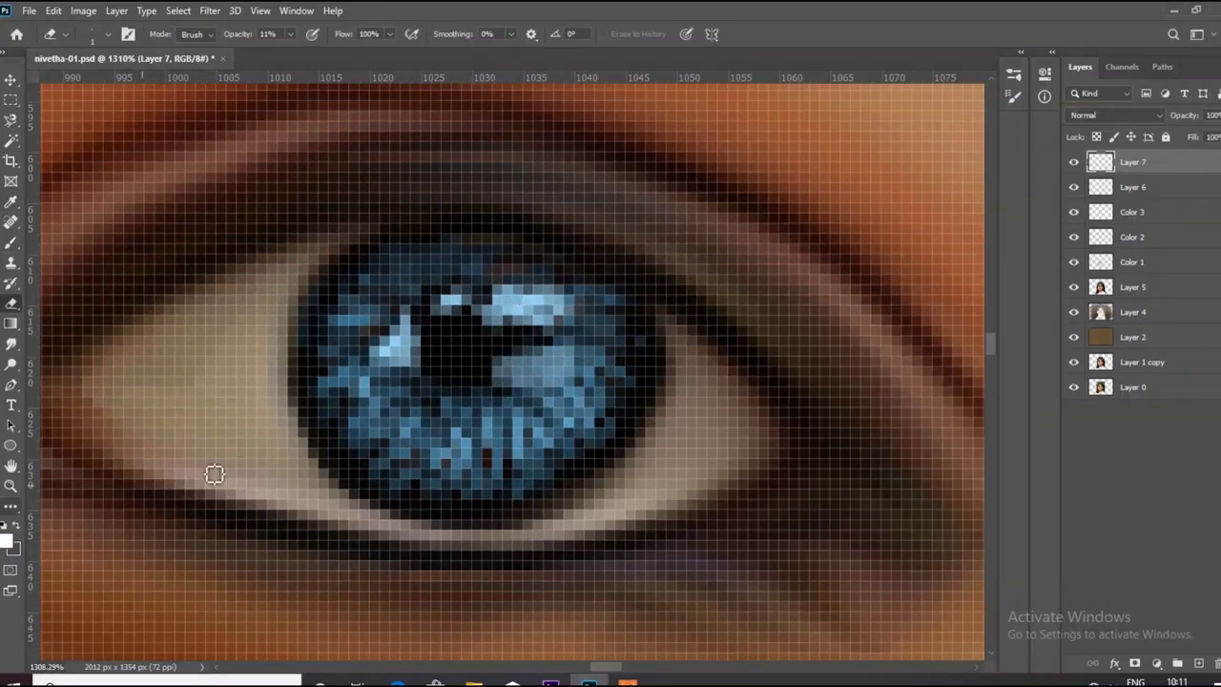
pyautogui.scroll(2, 553, 315)
pyautogui.press('b')
pyautogui.moveTo(500, 307); pyautogui.dragTo(490, 303)
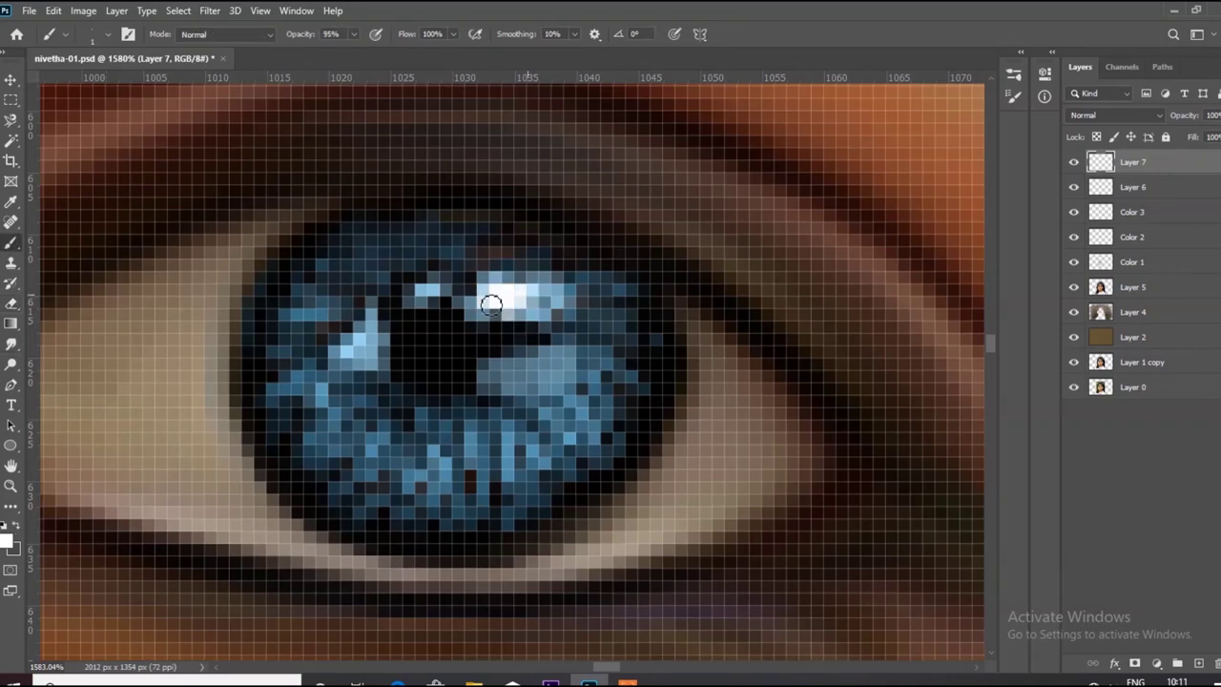
pyautogui.scroll(-10, 393, 344)
pyautogui.scroll(2, 512, 340)
# Step: Merge Layer 6 with Layer 7 and copy the finished iris onto the other eye
pyautogui.keyDown('ctrl'); pyautogui.click(1132, 187); pyautogui.keyUp('ctrl')
pyautogui.rightClick(1154, 187)
pyautogui.click(973, 474)
pyautogui.press('v')
pyautogui.moveTo(492, 303)
pyautogui.mouseDown()
pyautogui.moveTo(253, 279)
pyautogui.moveTo(280, 313)
pyautogui.mouseUp()
pyautogui.scroll(5, 252, 279)
# Step: Rotate the copied iris with Ctrl+T and fine-tune its position over the other eye
pyautogui.hotkey('ctrl', 't')
pyautogui.scroll(2, 277, 314)
pyautogui.press('Return')
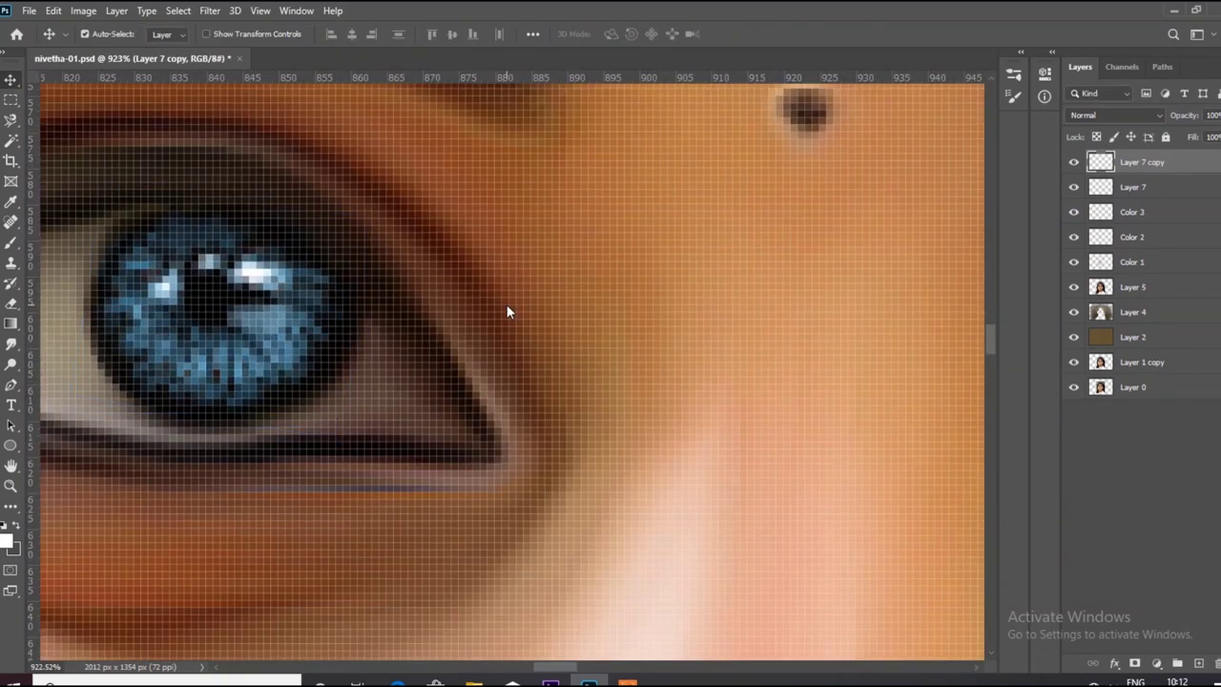
pyautogui.scroll(2, 226, 379)
pyautogui.scroll(2, 226, 379)
pyautogui.moveTo(331, 343)
pyautogui.mouseDown()
pyautogui.moveTo(363, 374)
pyautogui.moveTo(294, 345)
pyautogui.mouseUp()
pyautogui.scroll(-2, 363, 375)
pyautogui.scroll(-3, 403, 376)
pyautogui.scroll(-3, 472, 337)
# Step: Save the document
pyautogui.hotkey('ctrl', 's')
pyautogui.scroll(3, 524, 391)
pyautogui.scroll(-3, 491, 286)
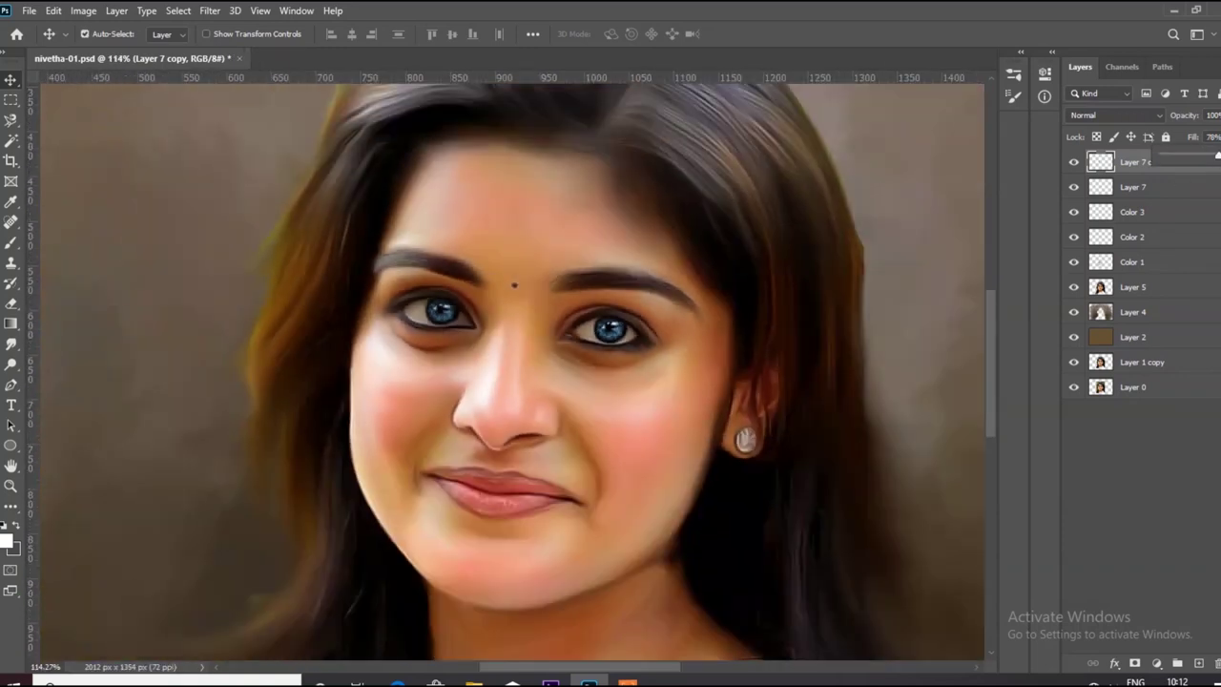
pyautogui.scroll(2, 496, 322)
pyautogui.scroll(-1, 432, 318)
pyautogui.scroll(-3, 433, 318)
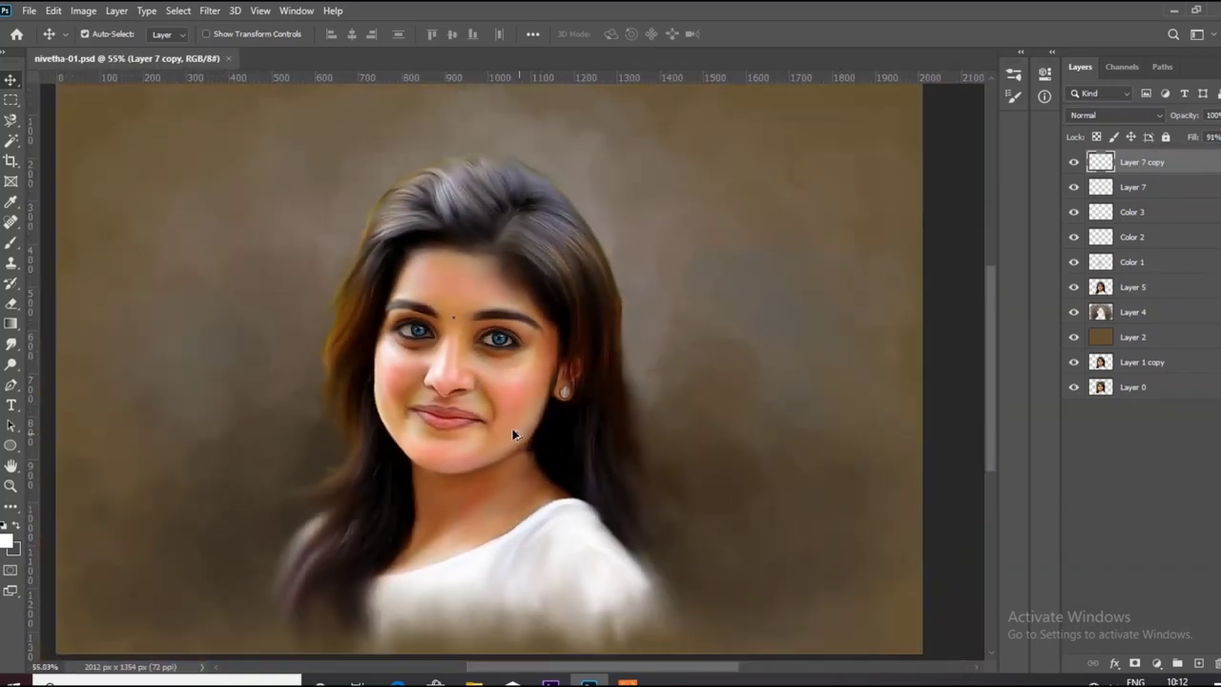
pyautogui.scroll(3, 456, 322)
# Step: Merge Layer 7 into Layer 7 copy
pyautogui.keyDown('shift'); pyautogui.click(1144, 187); pyautogui.keyUp('shift')
pyautogui.rightClick(1144, 186)
pyautogui.click(944, 471)
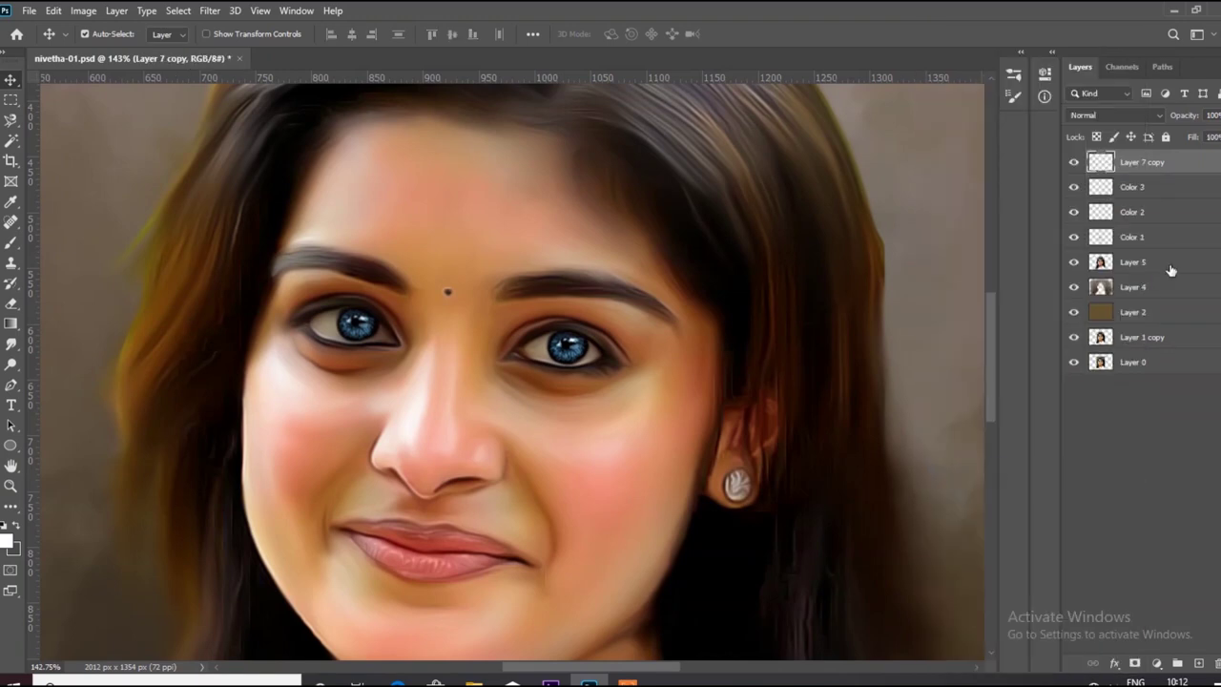
pyautogui.scroll(-1, 532, 334)
pyautogui.scroll(2, 532, 334)
pyautogui.scroll(-3, 491, 367)
# Step: Apply Levels with input values 25, 1.00 and 231
pyautogui.click(83, 10)
pyautogui.moveTo(106, 51)
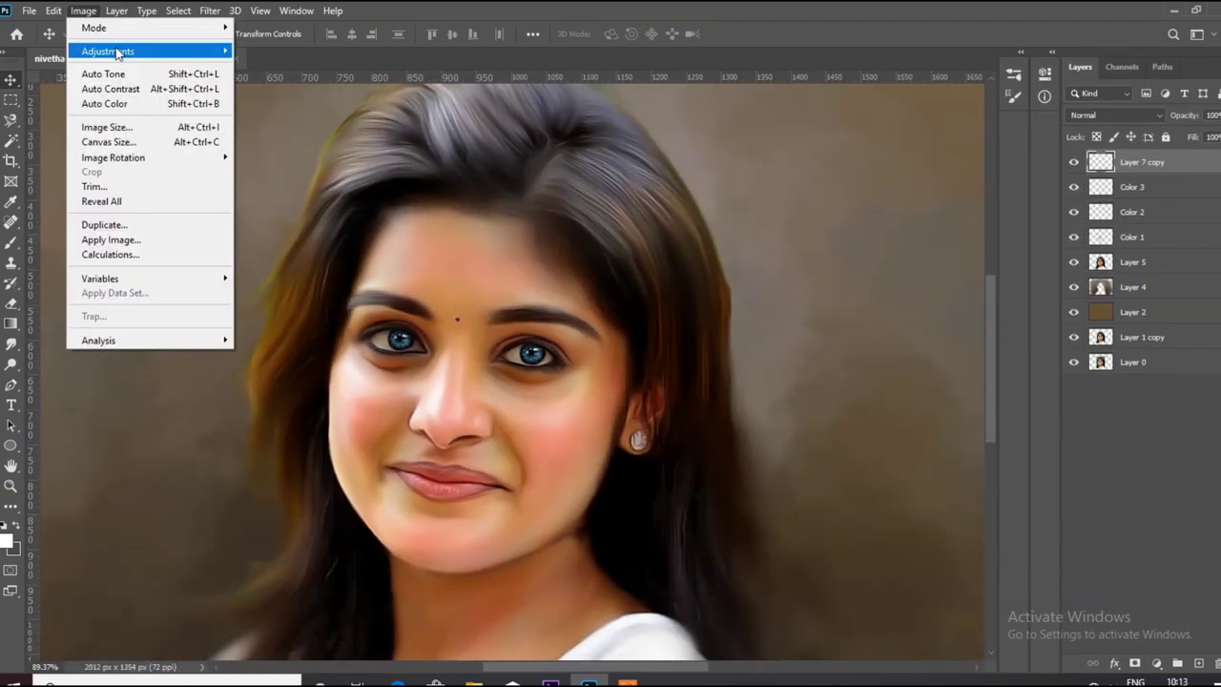
pyautogui.click(303, 68)
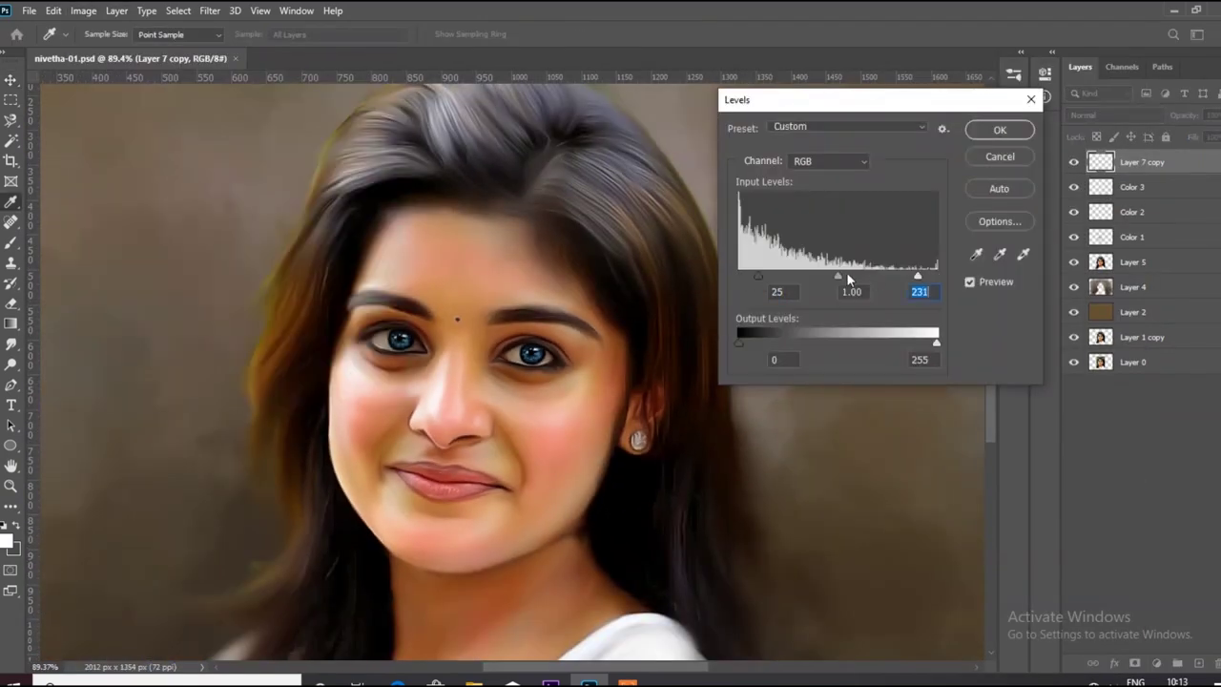
pyautogui.press('Return')
pyautogui.scroll(2, 523, 303)
# Step: Lower Vibrance to -34, then add a new empty layer on top
pyautogui.click(83, 11)
pyautogui.click(334, 122)
pyautogui.moveTo(900, 142); pyautogui.dragTo(883, 142)
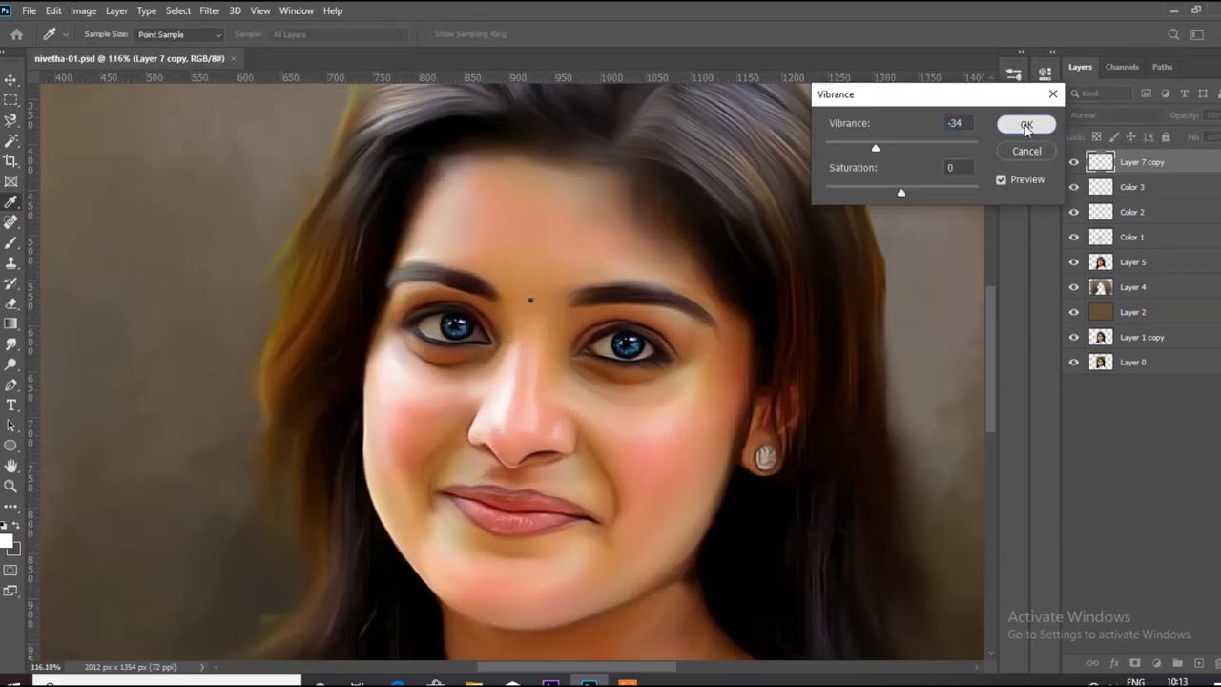
pyautogui.click(1026, 124)
pyautogui.scroll(3, 477, 390)
pyautogui.hotkey('shift', 'ctrl', 'alt', 'n')
# Step: Set the brush to light blue #9cc0d4 at 13% opacity
pyautogui.scroll(5, 636, 320)
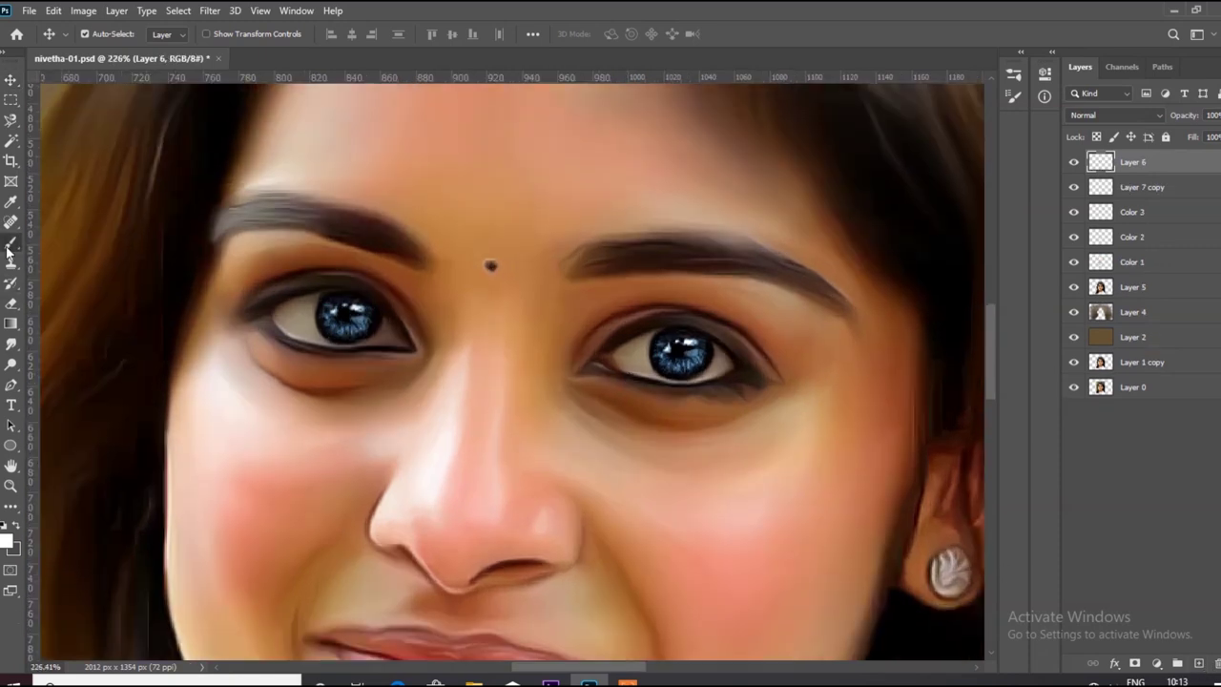
pyautogui.press('b')
pyautogui.click(8, 540)
pyautogui.click(686, 397)
pyautogui.click(687, 341)
pyautogui.click(839, 393)
pyautogui.click(991, 301)
pyautogui.scroll(2, 582, 315)
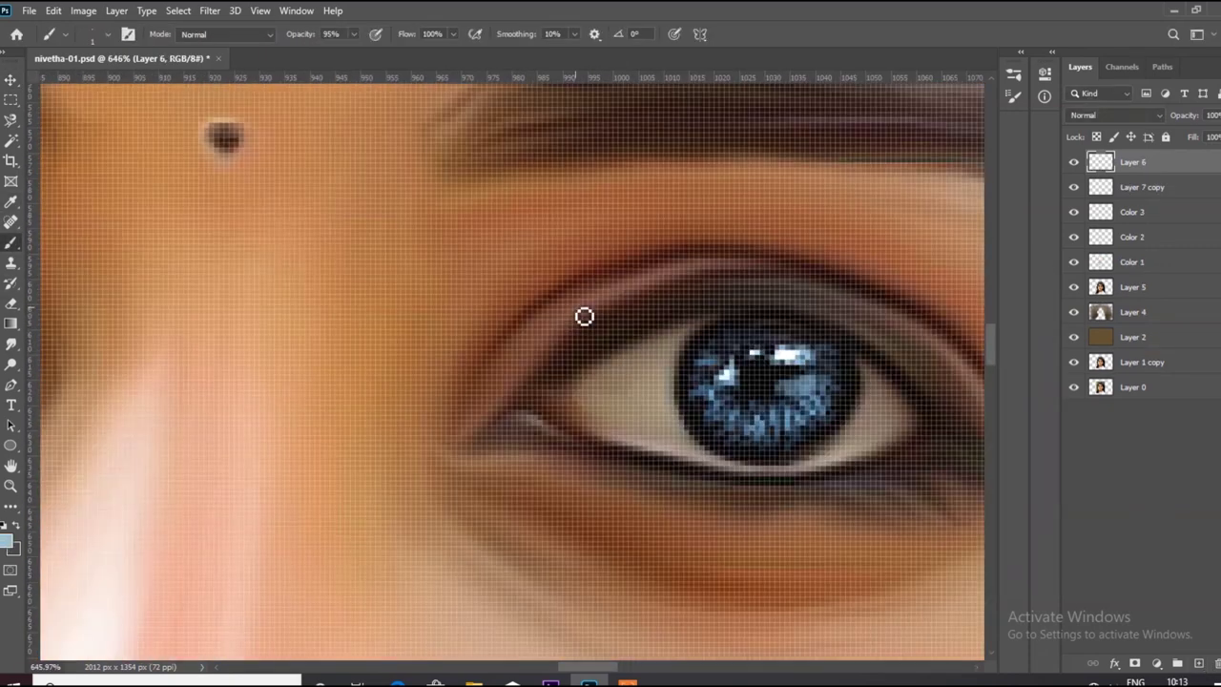
pyautogui.click(353, 34)
pyautogui.click(672, 396)
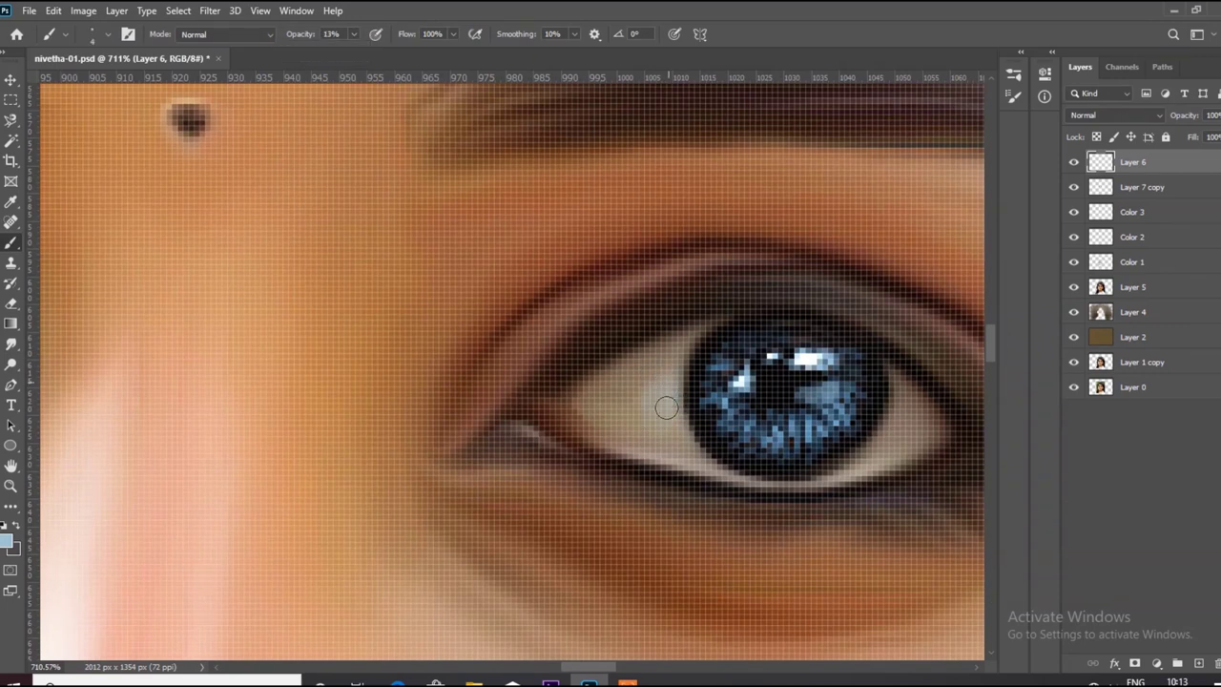
# Step: Softly brush over the eye whites beside the iris to brighten them
pyautogui.moveTo(634, 372); pyautogui.dragTo(655, 426)
pyautogui.scroll(-1, 654, 397)
pyautogui.hscroll(-8, 654, 396)
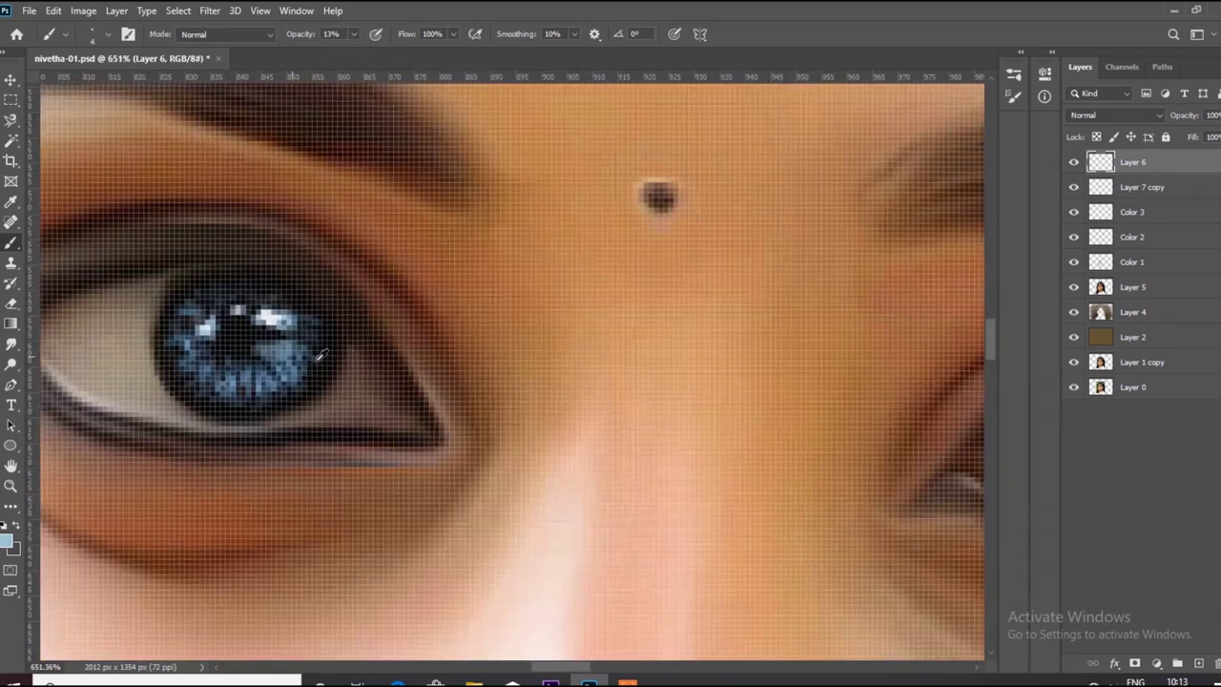
pyautogui.hscroll(-1, 246, 378)
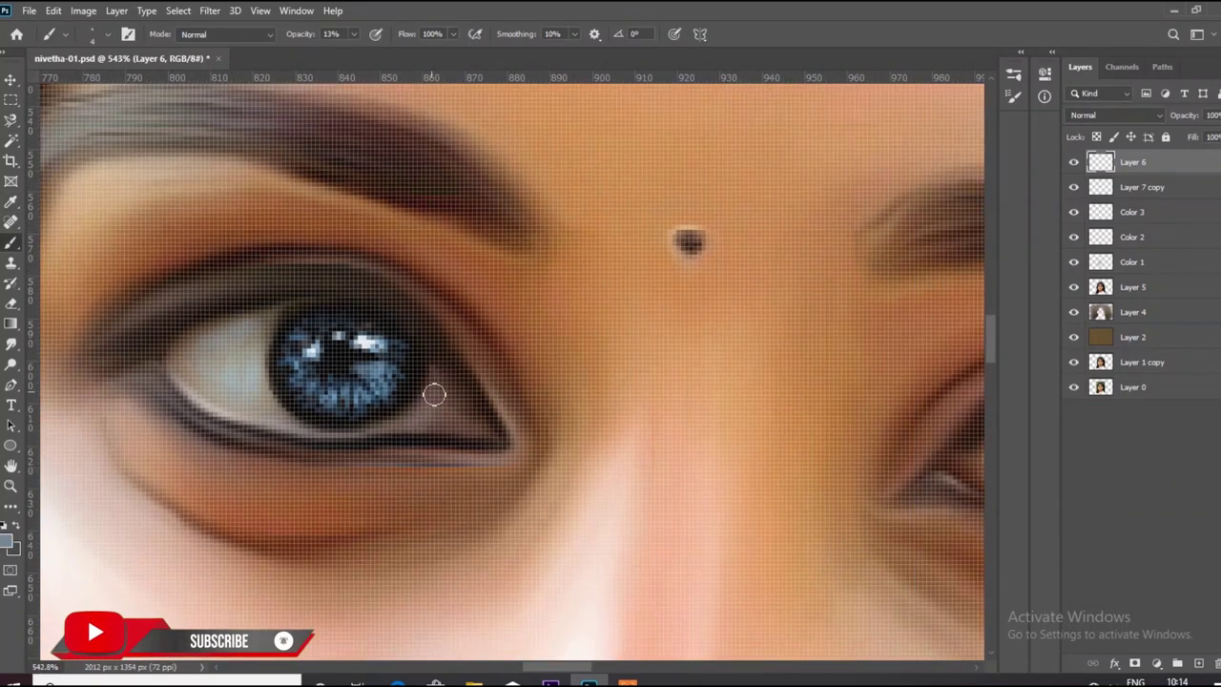
pyautogui.scroll(-2, 431, 395)
pyautogui.scroll(1, 571, 437)
pyautogui.moveTo(570, 436); pyautogui.dragTo(677, 426)
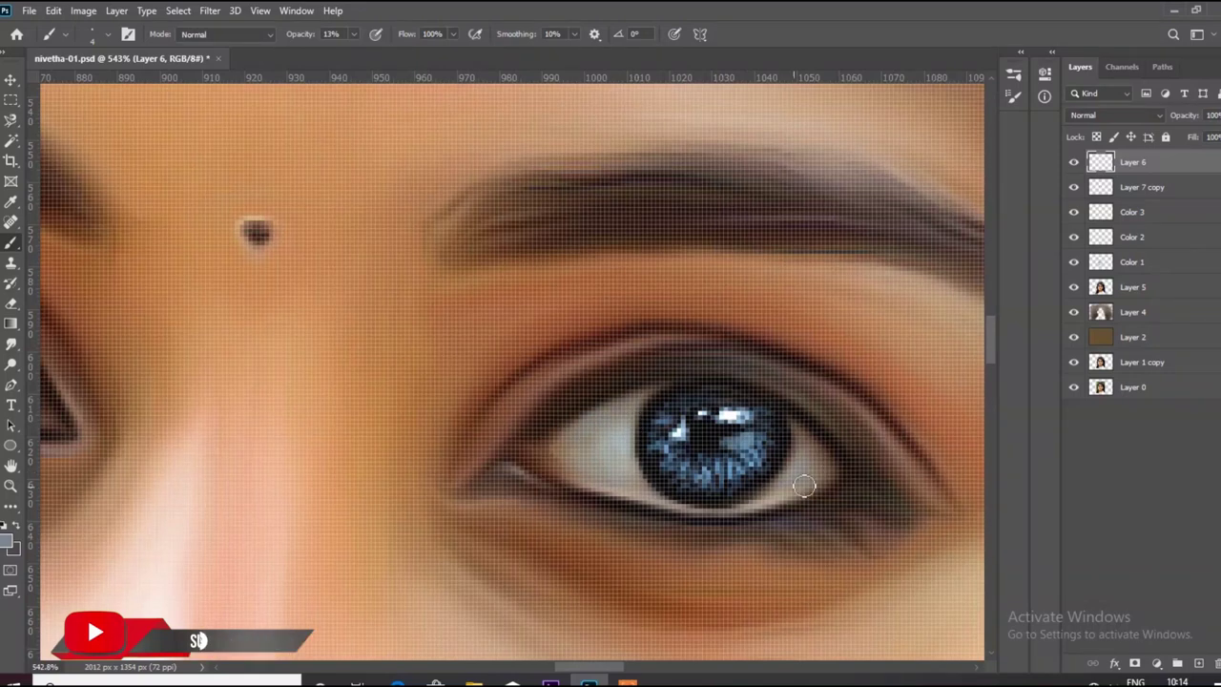
pyautogui.scroll(2, 621, 449)
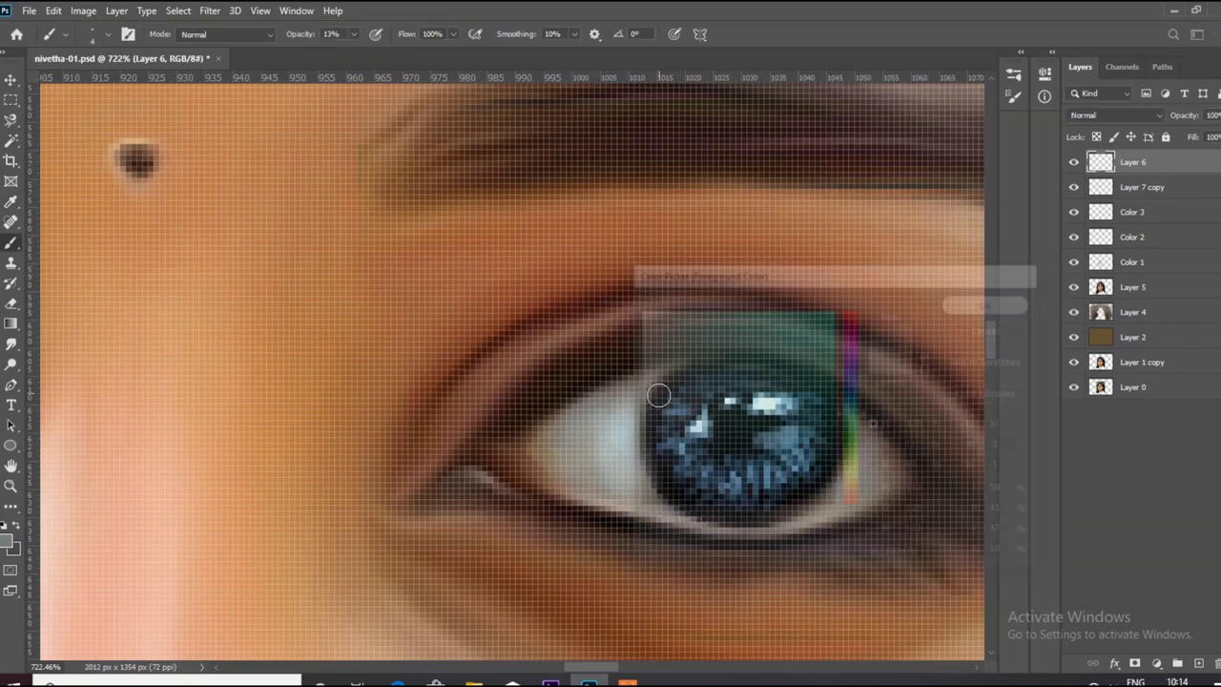
pyautogui.press('Return')
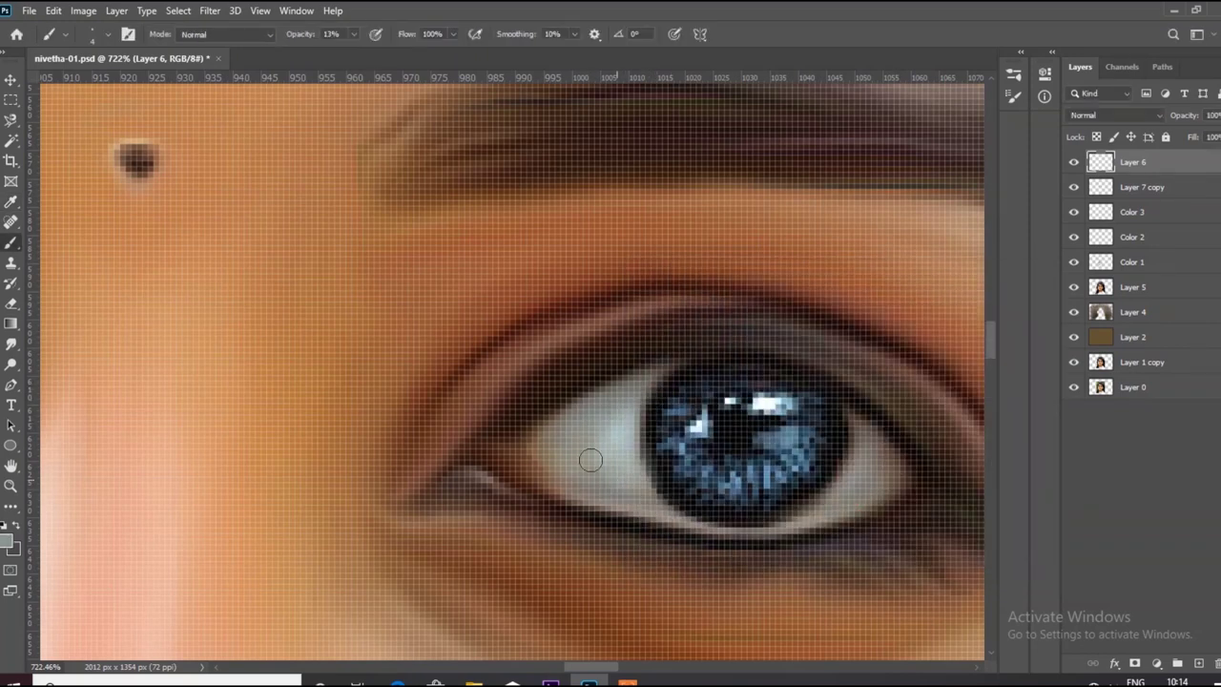
# Step: Review the brightened eyes and add a new empty layer
pyautogui.scroll(-5, 611, 474)
pyautogui.scroll(4, 353, 446)
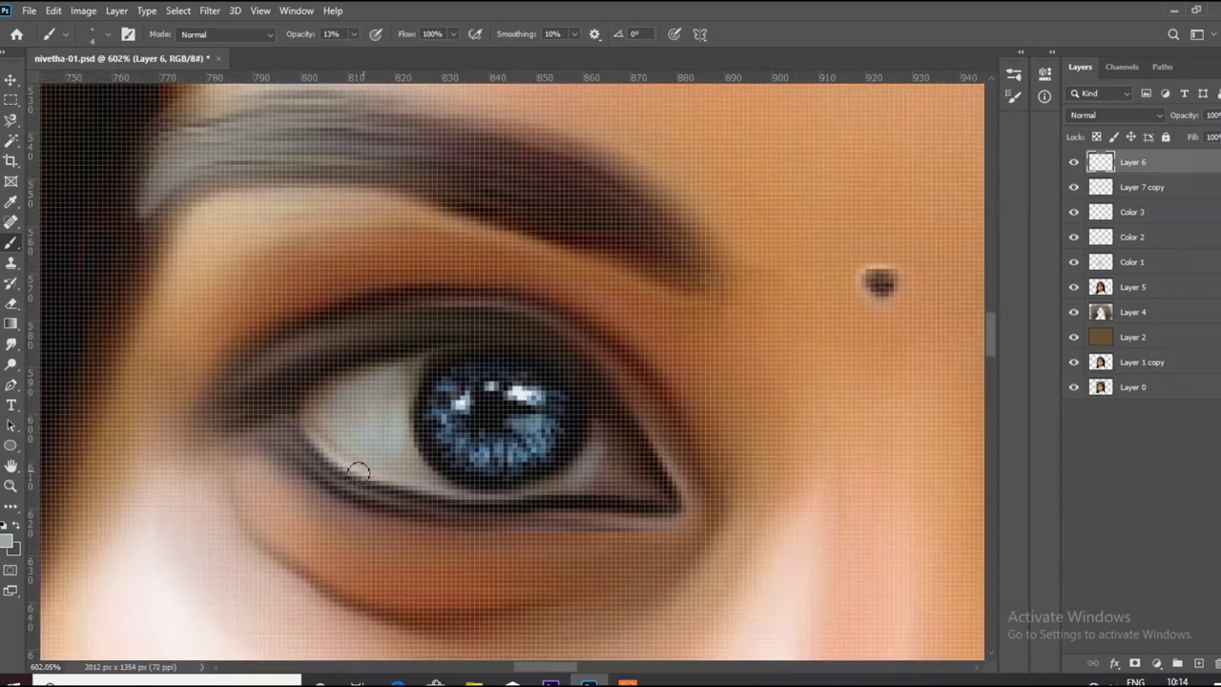
pyautogui.scroll(-5, 372, 381)
pyautogui.scroll(5, 379, 401)
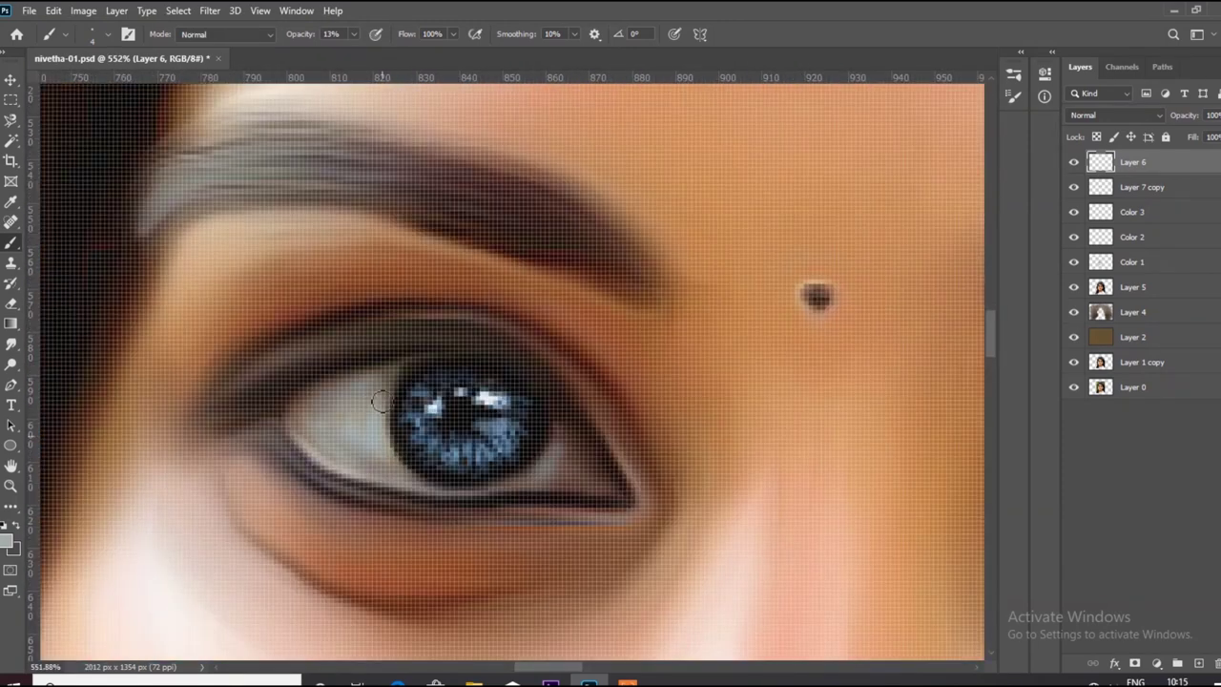
pyautogui.scroll(-3, 344, 414)
pyautogui.scroll(-3, 381, 413)
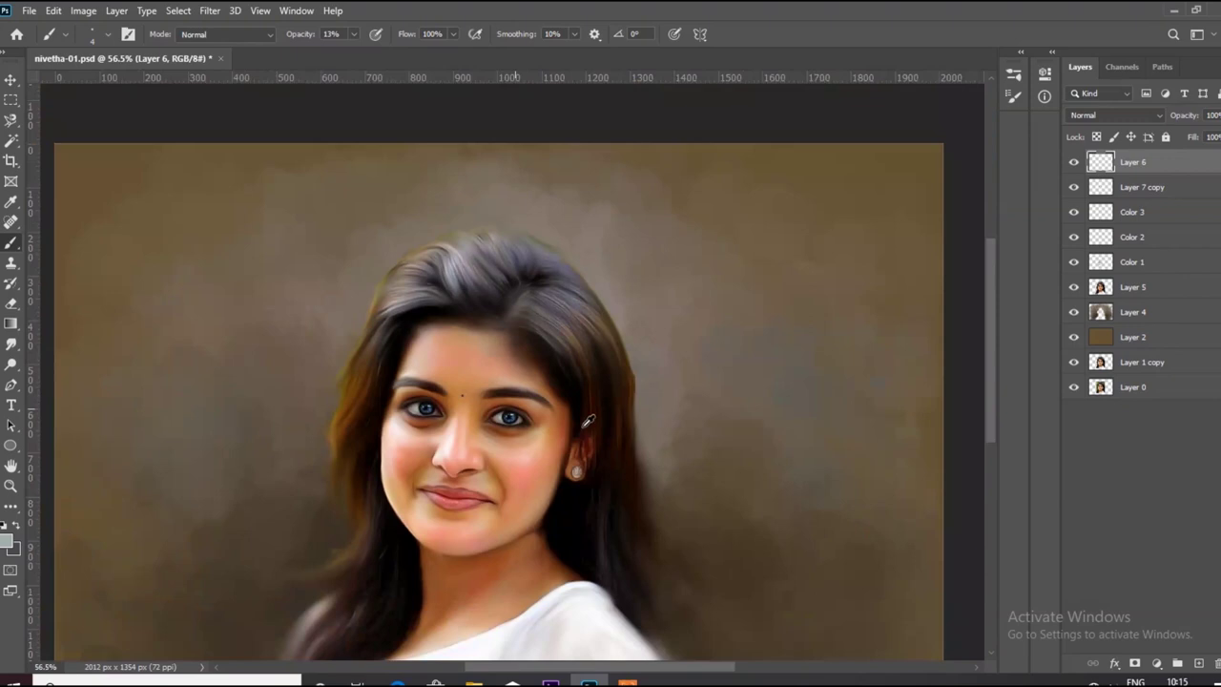
pyautogui.scroll(1, 429, 412)
pyautogui.scroll(1, 459, 411)
pyautogui.scroll(3, 459, 411)
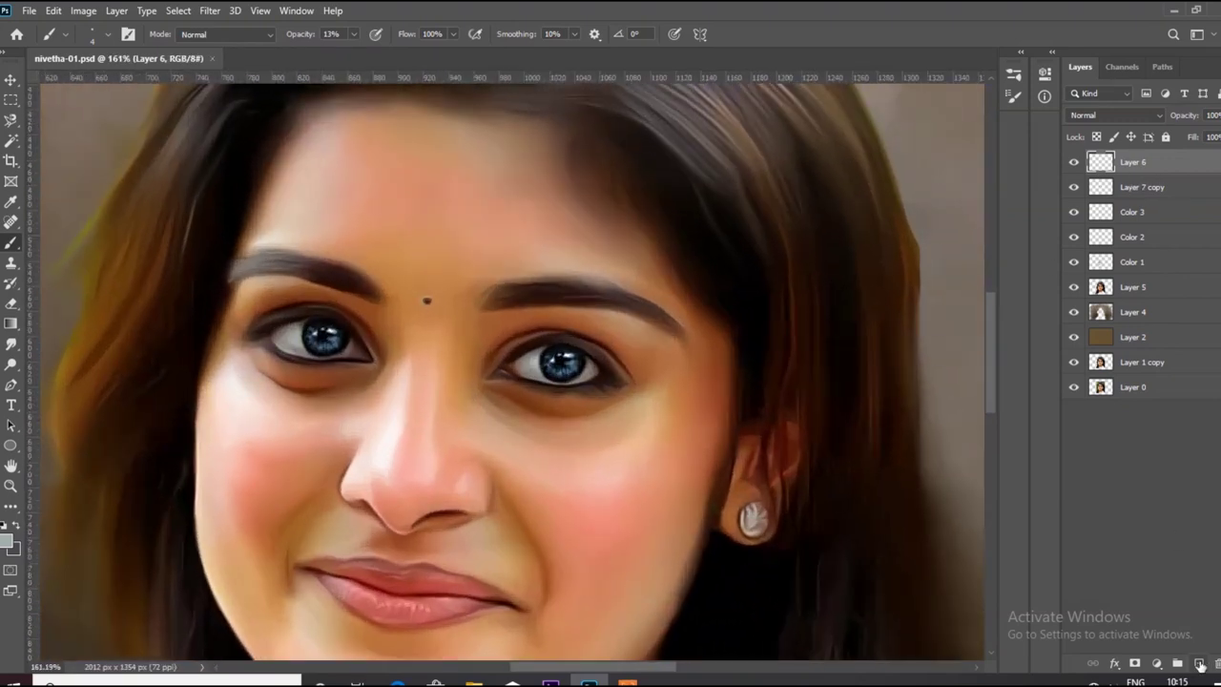
pyautogui.click(1200, 664)
pyautogui.scroll(3, 515, 370)
# Step: Choose a pinkish foreground colour and raise the brush opacity to 38%
pyautogui.scroll(2, 473, 395)
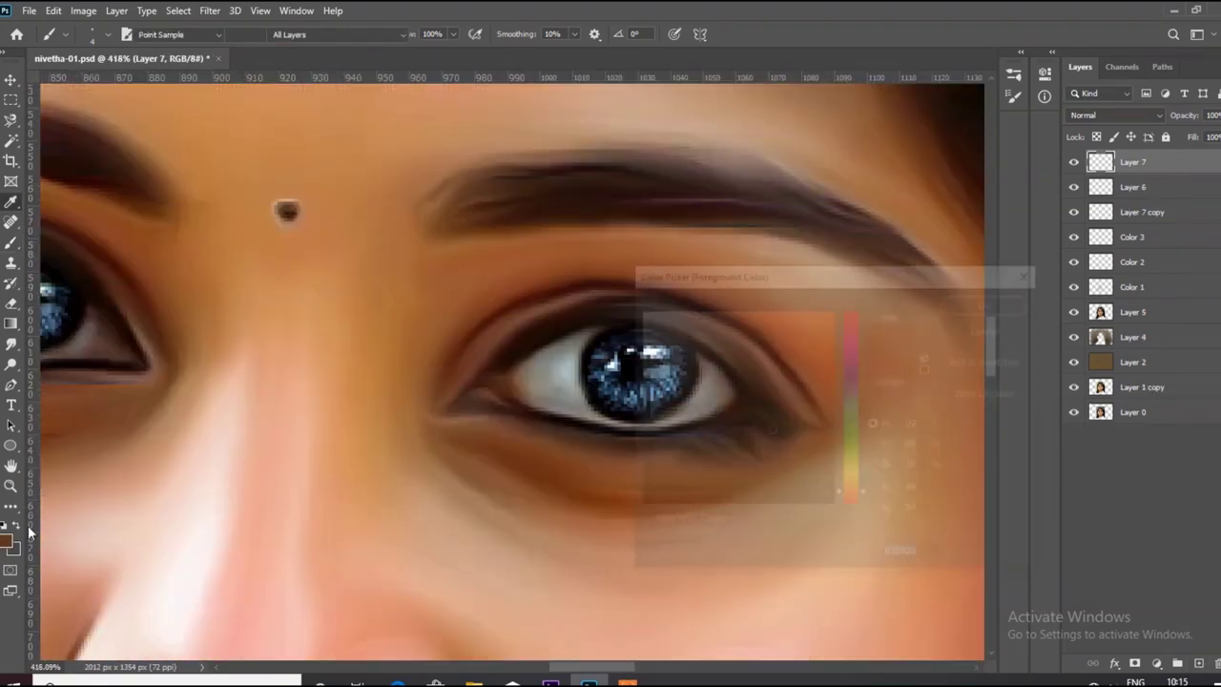
pyautogui.click(991, 301)
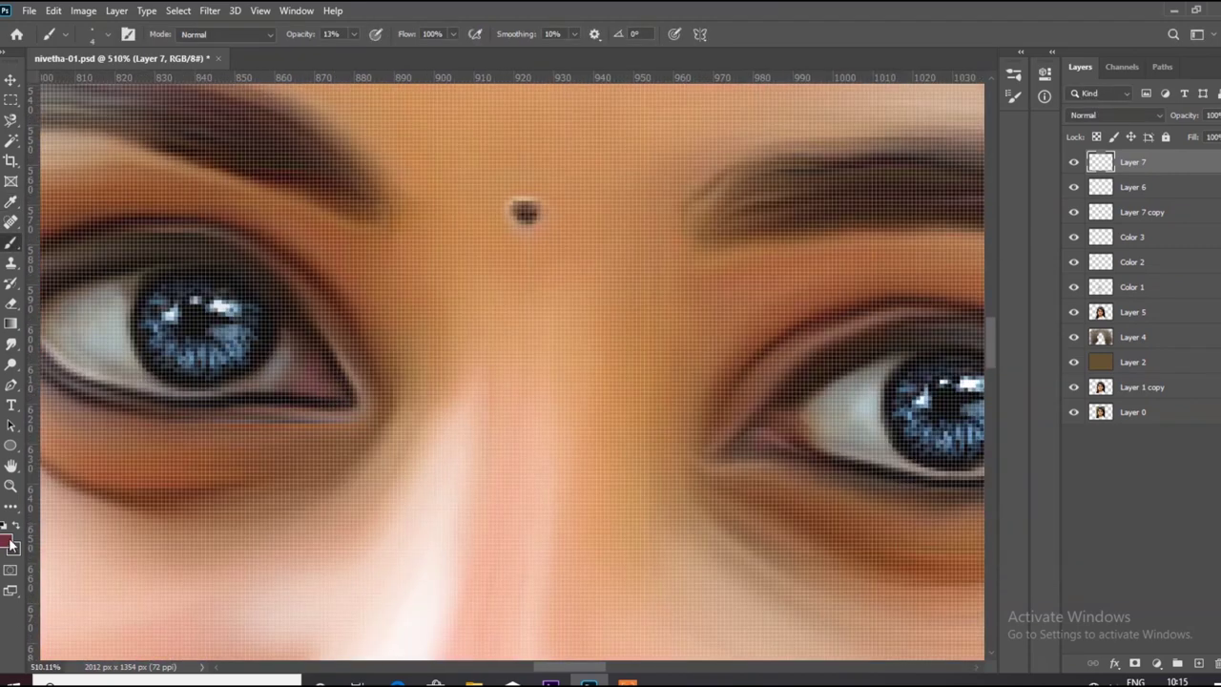
pyautogui.click(12, 546)
pyautogui.click(738, 378)
pyautogui.click(991, 300)
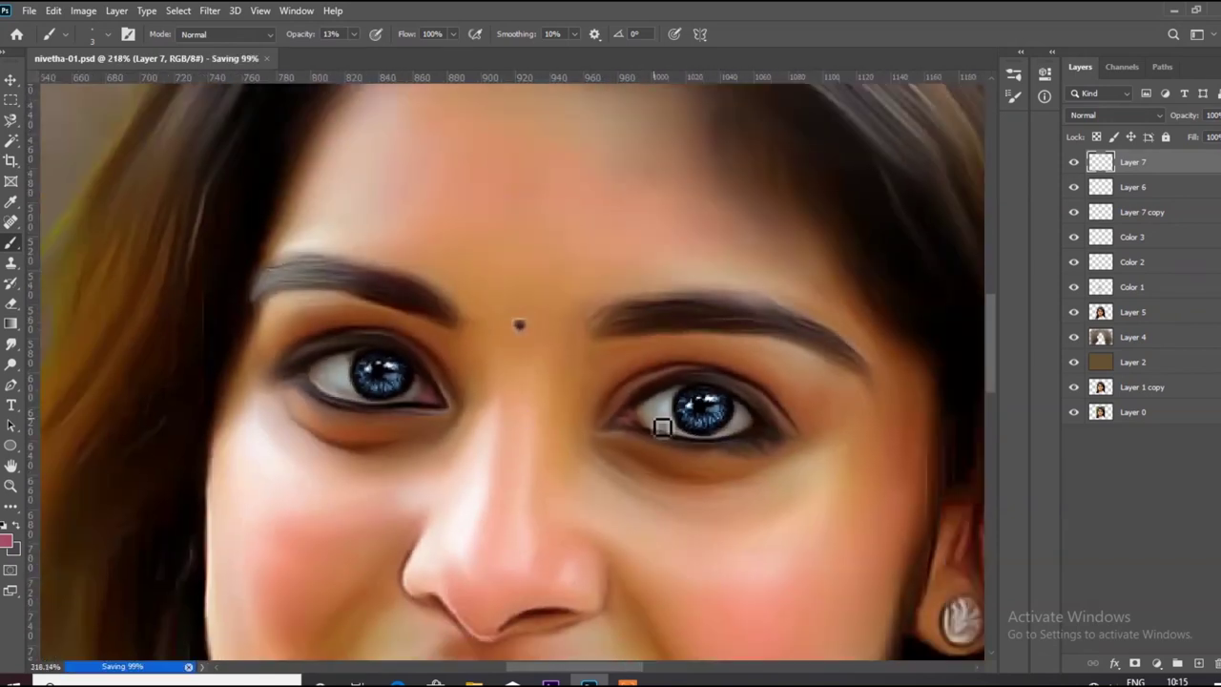
pyautogui.keyDown('alt'); pyautogui.click(631, 429); pyautogui.keyUp('alt')
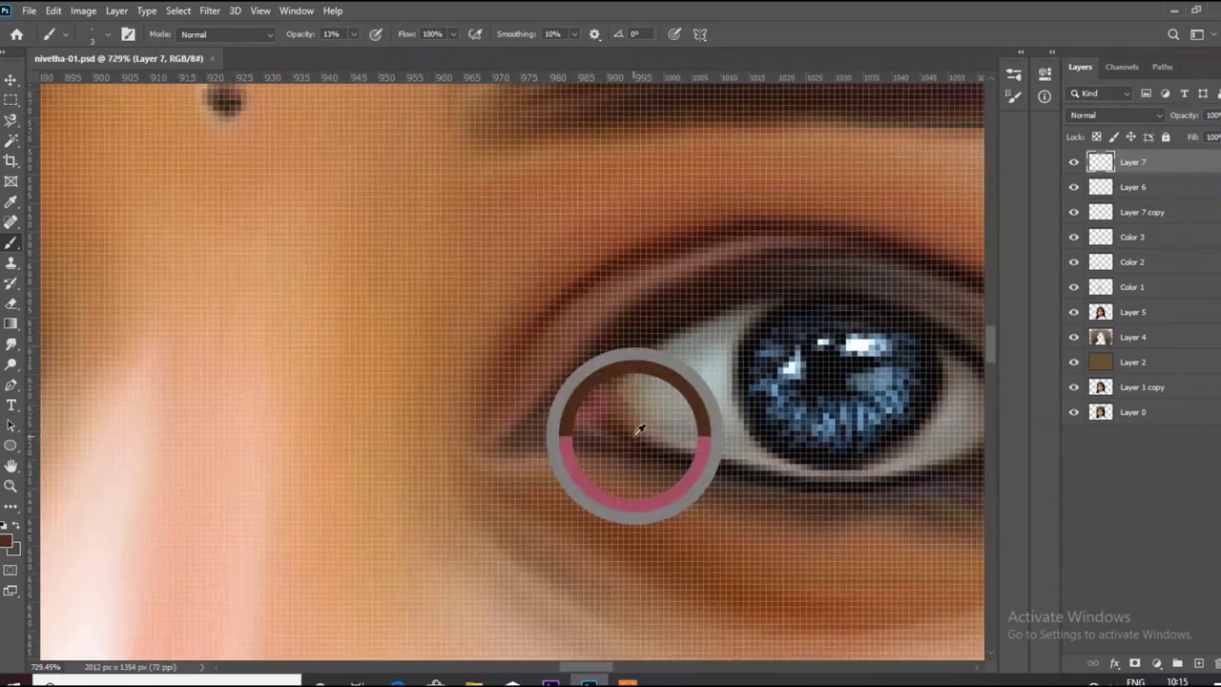
pyautogui.moveTo(352, 34); pyautogui.dragTo(377, 56)
# Step: Pick a pink shade for the inner eye corner in the Color Picker
pyautogui.scroll(2, 572, 410)
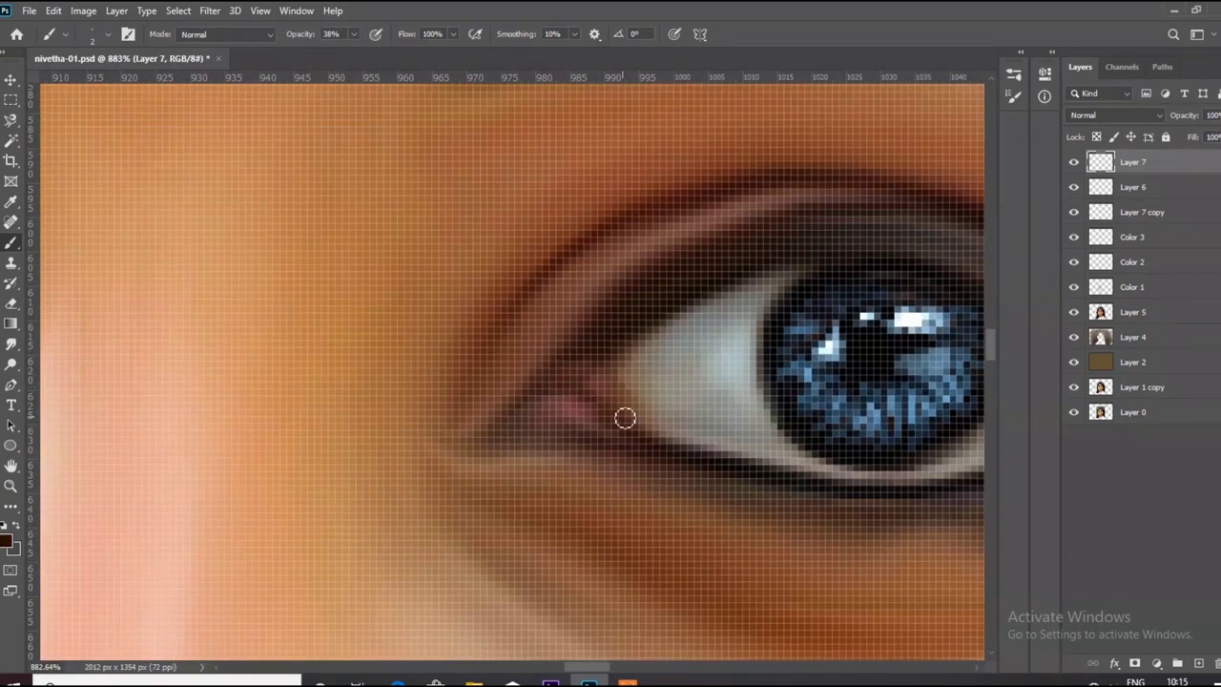
pyautogui.scroll(-5, 592, 430)
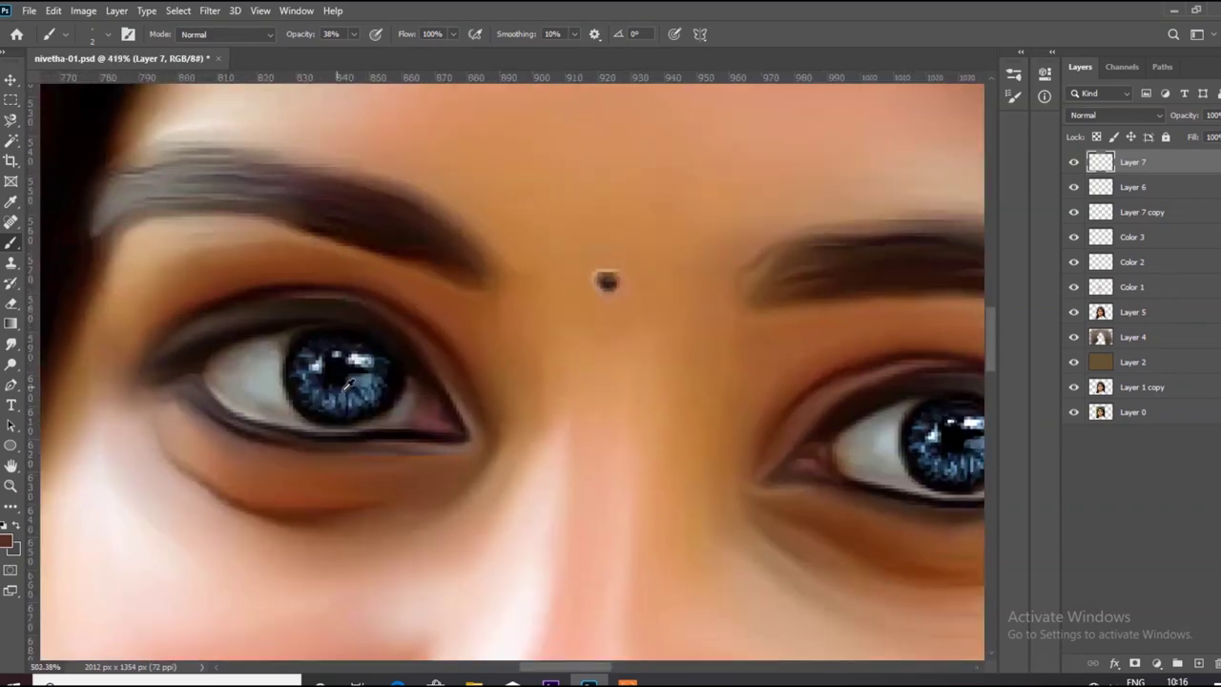
pyautogui.scroll(5, 421, 408)
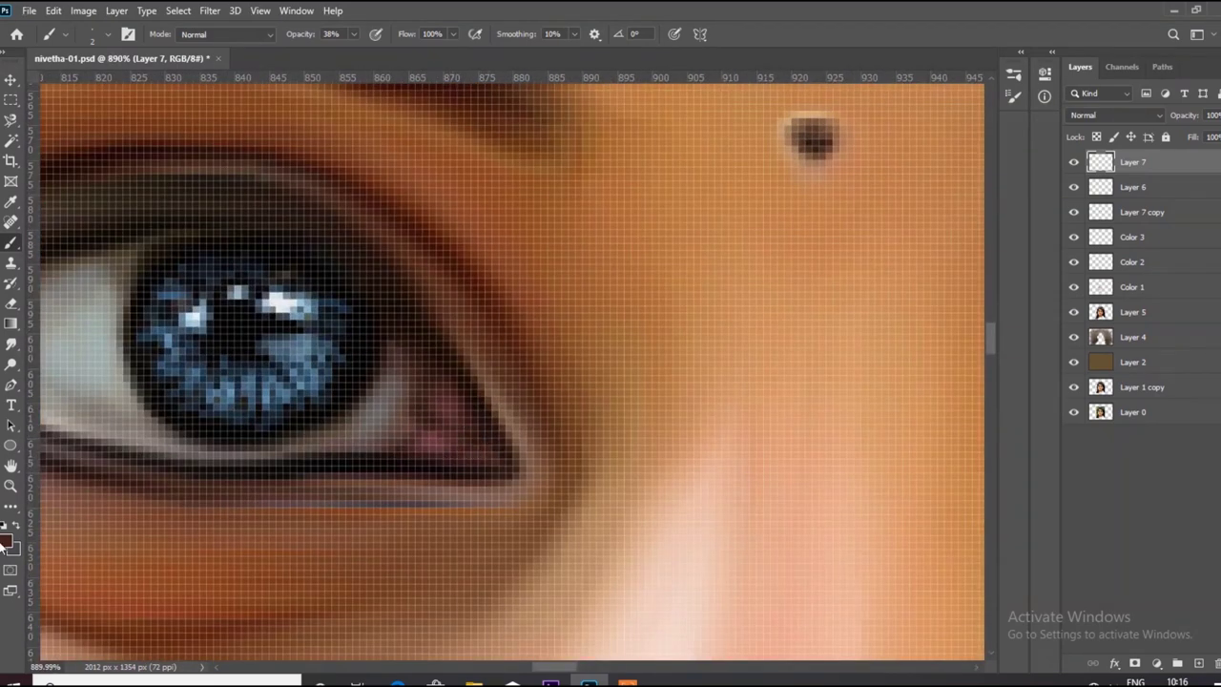
pyautogui.click(5, 542)
pyautogui.click(1003, 302)
pyautogui.scroll(-5, 667, 382)
pyautogui.scroll(3, 425, 432)
pyautogui.scroll(3, 425, 432)
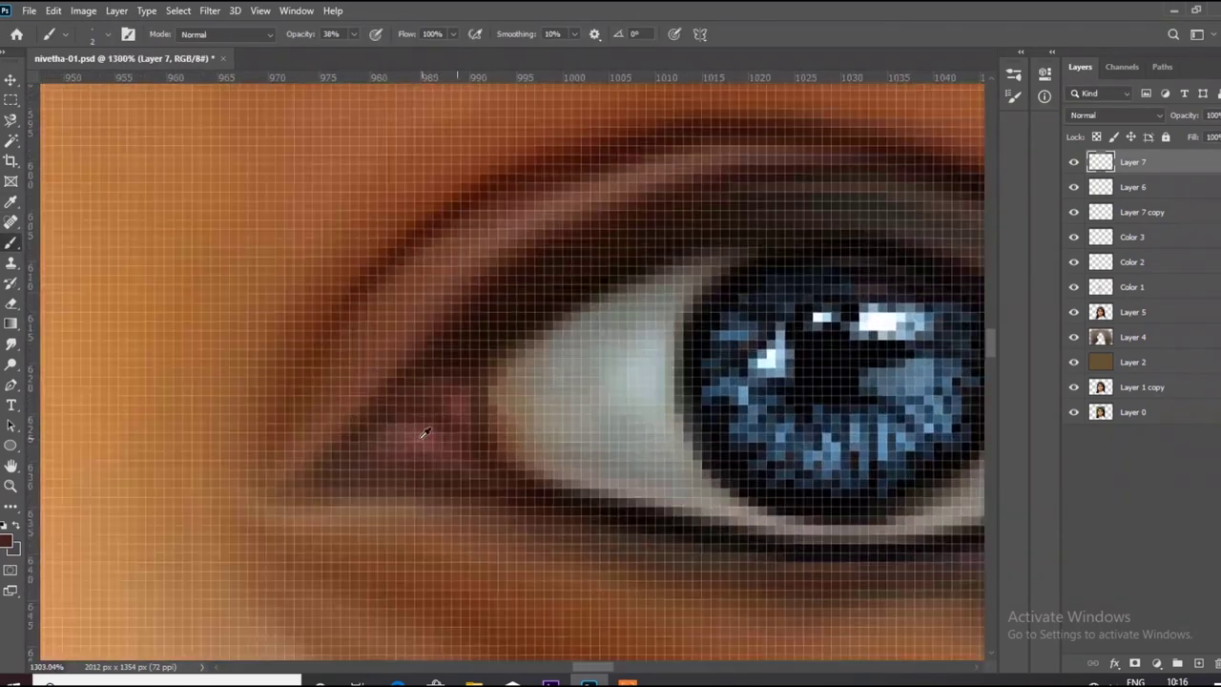
pyautogui.click(6, 541)
pyautogui.click(678, 327)
pyautogui.click(989, 300)
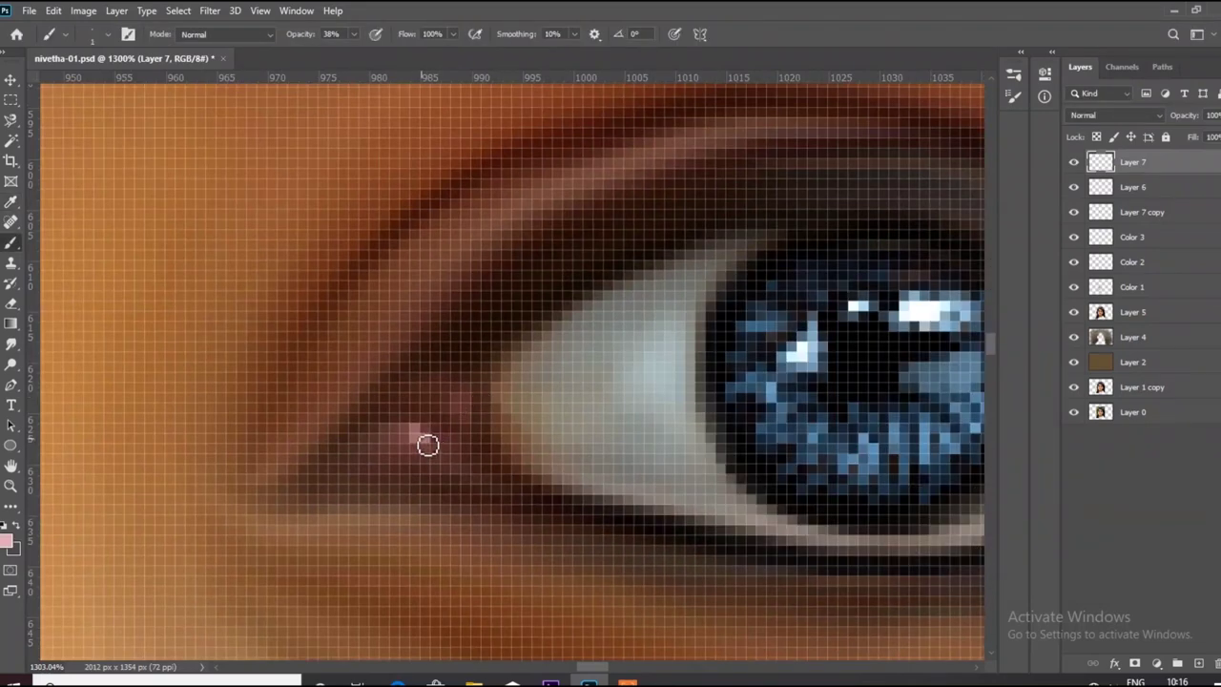
# Step: Erase excess pink, adjust the colour, and paint pink into the inner eye corner
pyautogui.press('e')
pyautogui.scroll(-5, 622, 487)
pyautogui.scroll(5, 493, 429)
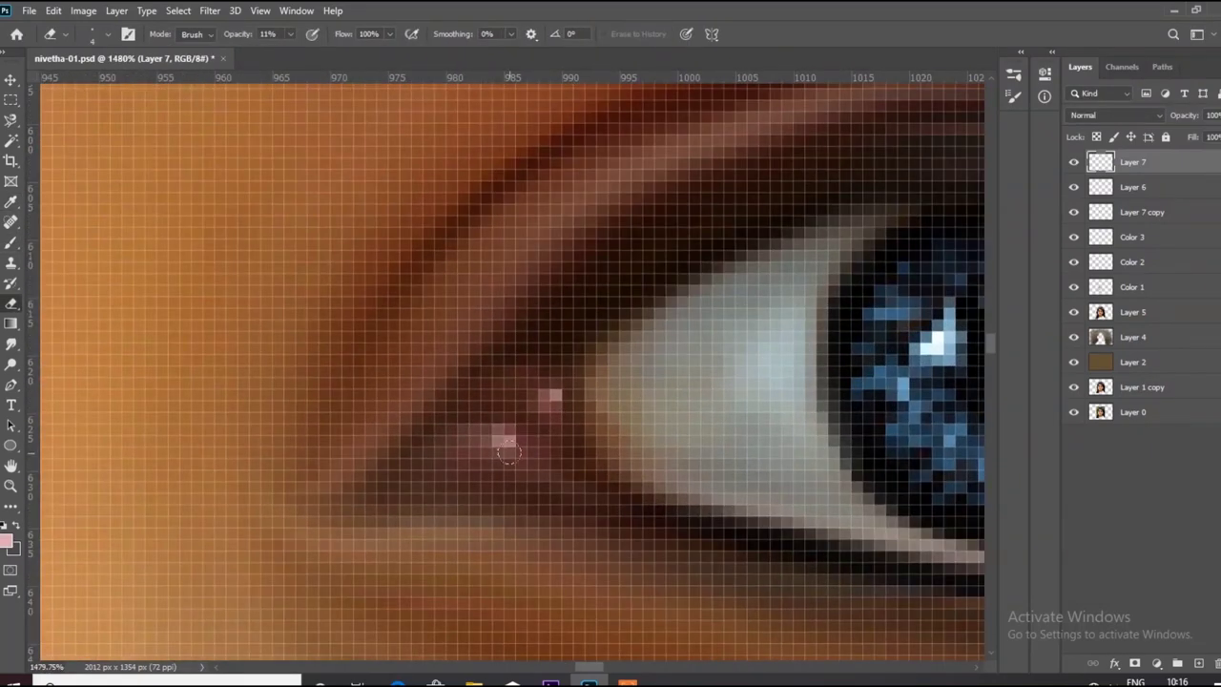
pyautogui.scroll(-5, 575, 420)
pyautogui.press('b')
pyautogui.scroll(5, 608, 425)
pyautogui.click(7, 542)
pyautogui.click(973, 299)
pyautogui.moveTo(572, 440); pyautogui.dragTo(611, 441)
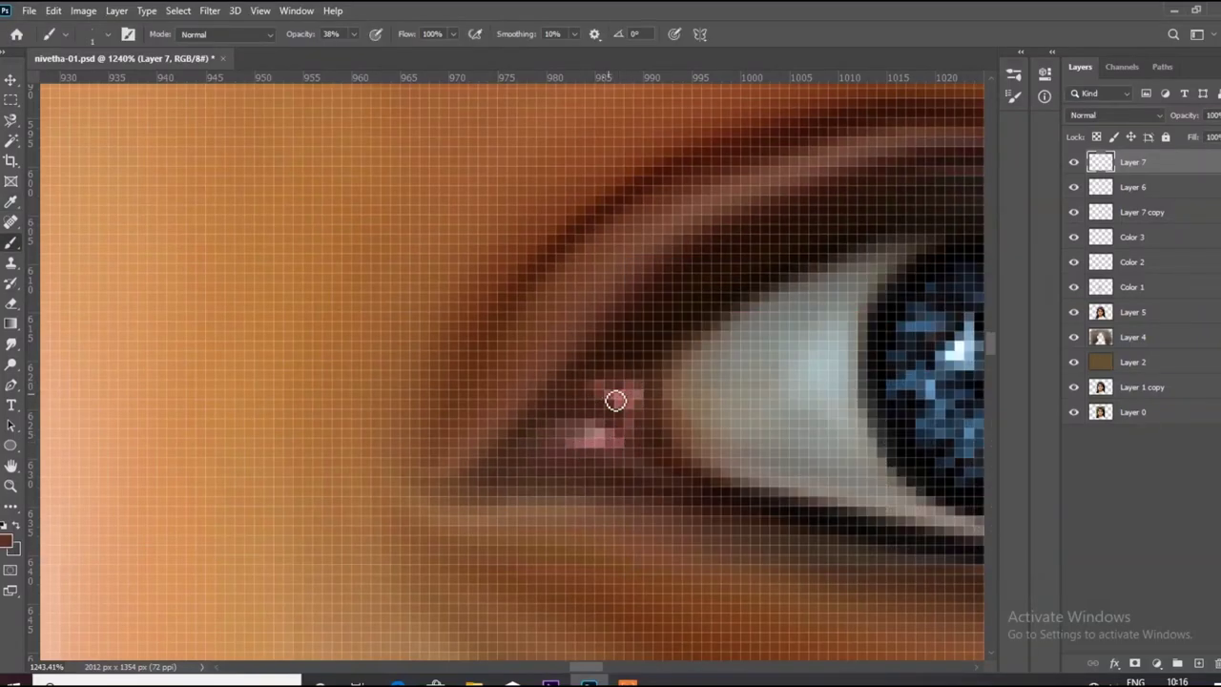
# Step: Try a brighter red, then pick a pink shade and dab it onto the other inner corner
pyautogui.click(8, 542)
pyautogui.click(994, 299)
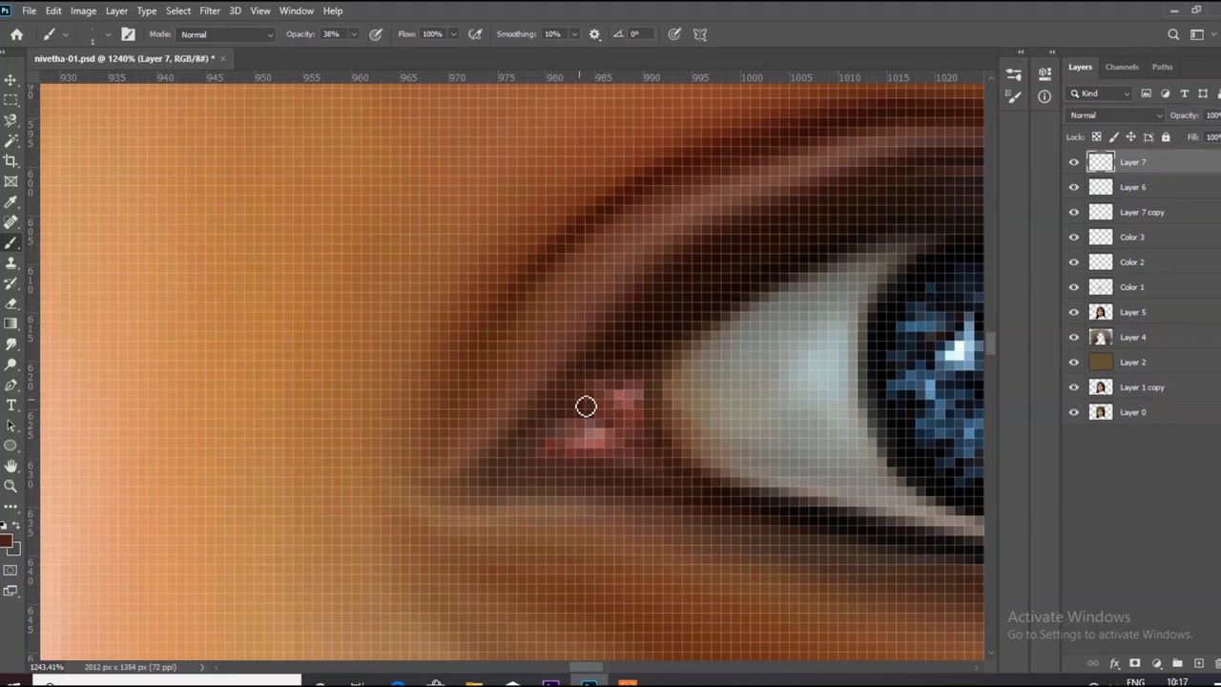
pyautogui.scroll(-5, 648, 389)
pyautogui.scroll(4, 373, 418)
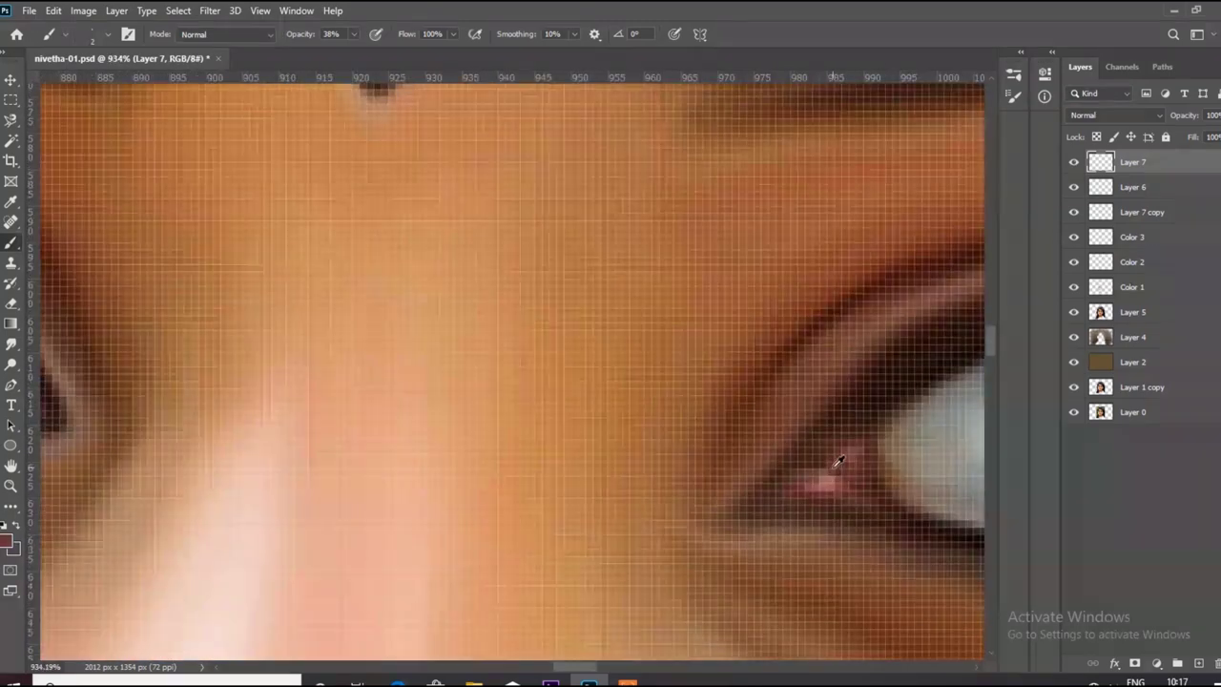
pyautogui.scroll(3, 276, 385)
pyautogui.click(8, 542)
pyautogui.click(967, 300)
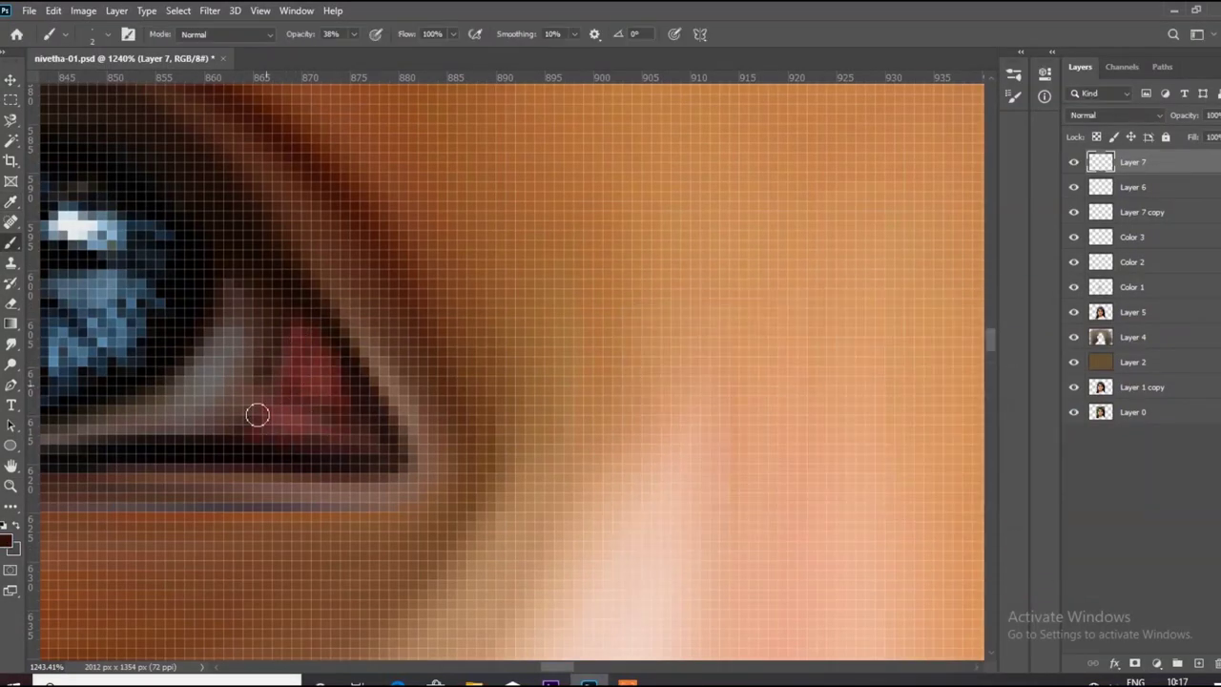
pyautogui.scroll(-4, 288, 392)
pyautogui.scroll(4, 410, 410)
pyautogui.click(8, 542)
pyautogui.click(329, 415)
pyautogui.click(986, 299)
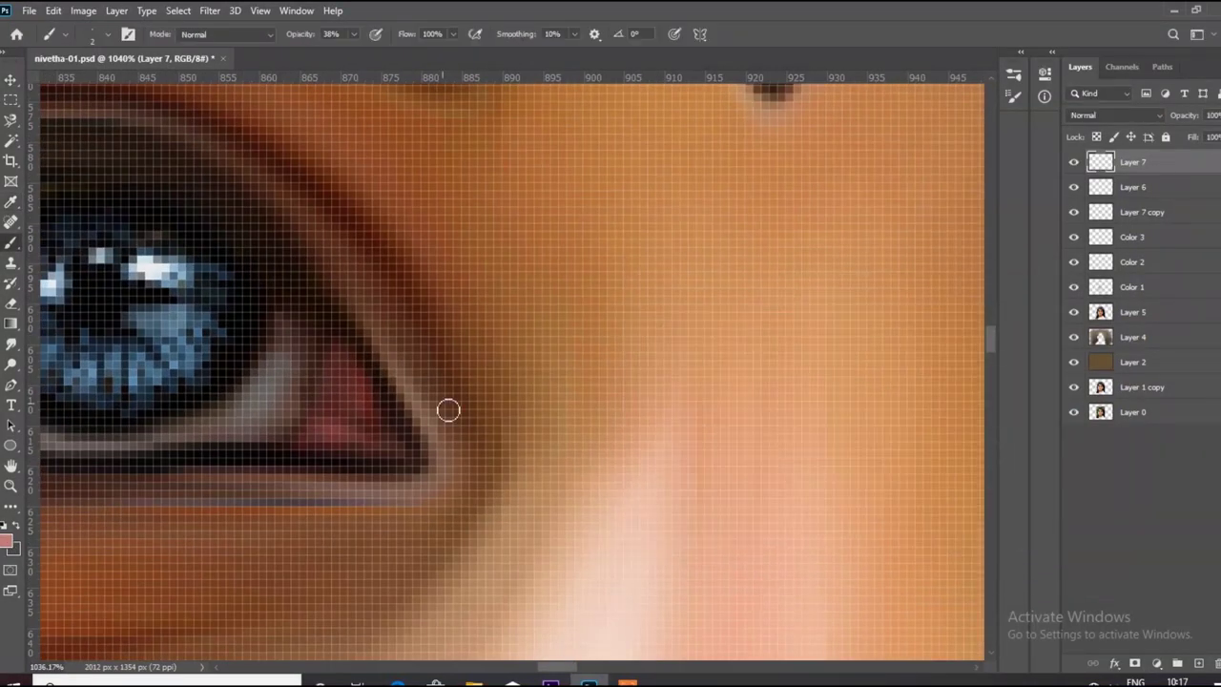
pyautogui.click(310, 433)
# Step: Zoom around the eyes to inspect the pink corners and sample a colour from one
pyautogui.scroll(-2, 387, 436)
pyautogui.scroll(-2, 559, 275)
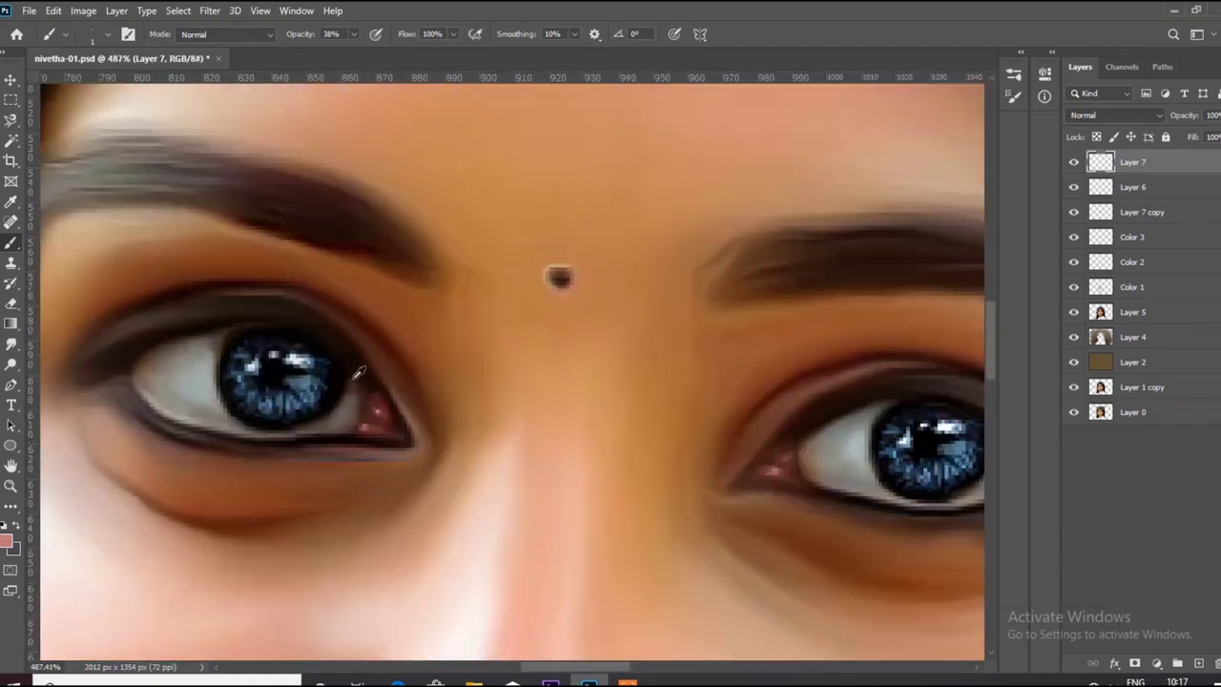
pyautogui.scroll(4, 406, 460)
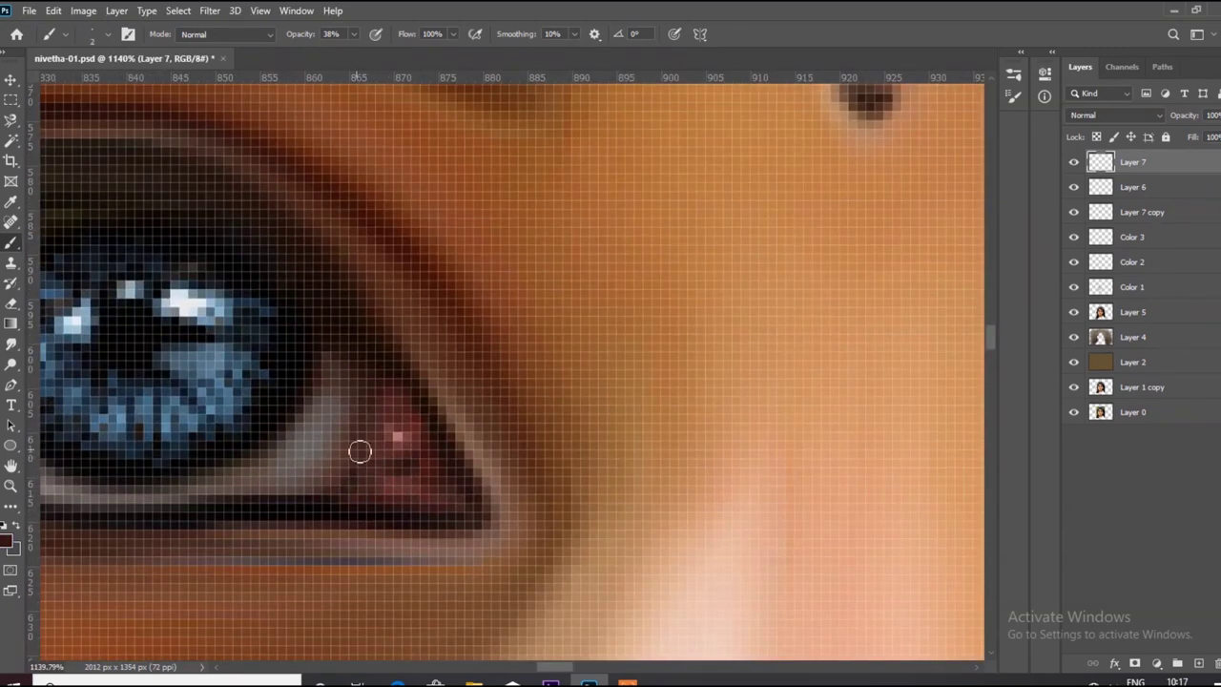
pyautogui.scroll(-2, 359, 451)
pyautogui.scroll(-2, 468, 444)
pyautogui.scroll(2, 506, 476)
pyautogui.scroll(2, 404, 403)
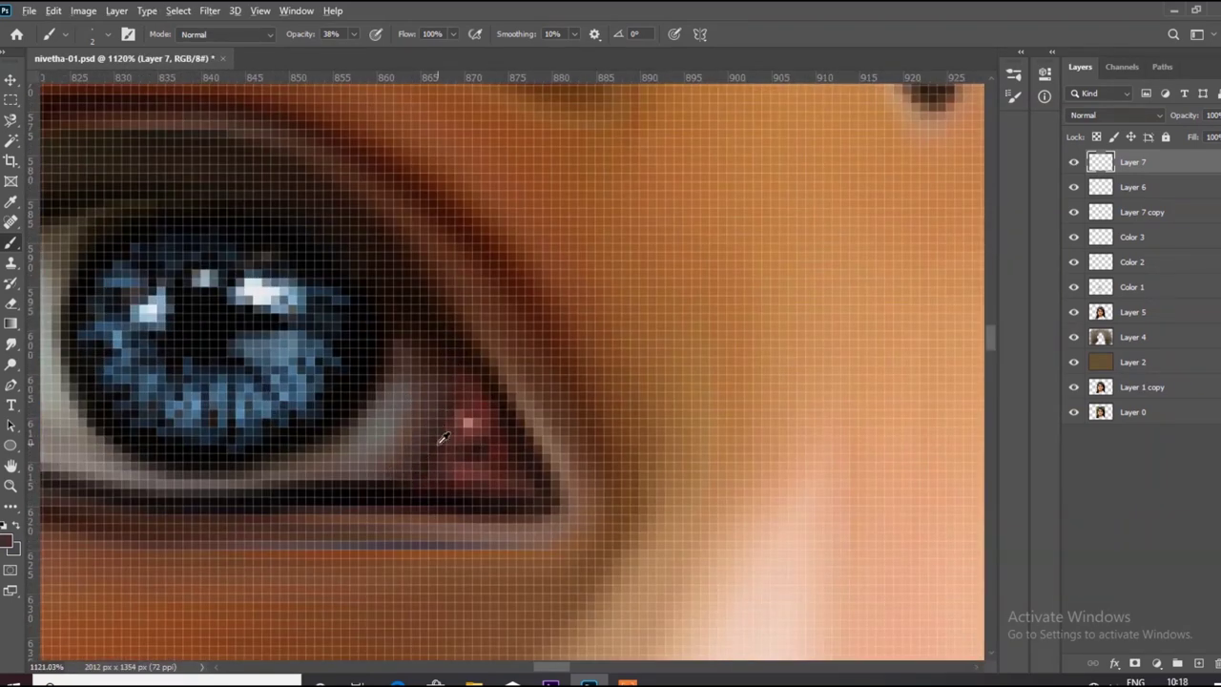
pyautogui.scroll(-2, 435, 384)
pyautogui.scroll(2, 403, 404)
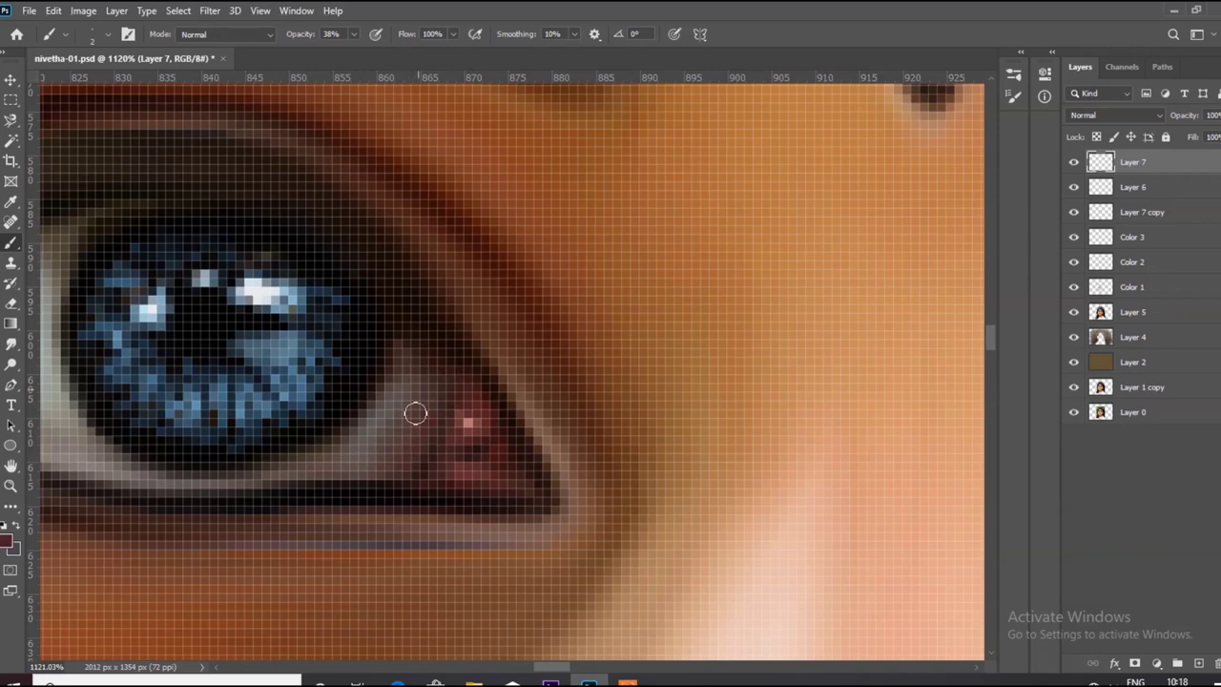
pyautogui.scroll(-2, 415, 413)
pyautogui.scroll(-1, 537, 496)
pyautogui.scroll(3, 445, 436)
pyautogui.keyDown('alt'); pyautogui.click(494, 491); pyautogui.keyUp('alt')
pyautogui.scroll(-5, 441, 503)
# Step: Add a new Layer 8 for lashes and set a dark foreground colour with the Brush
pyautogui.scroll(-1, 616, 553)
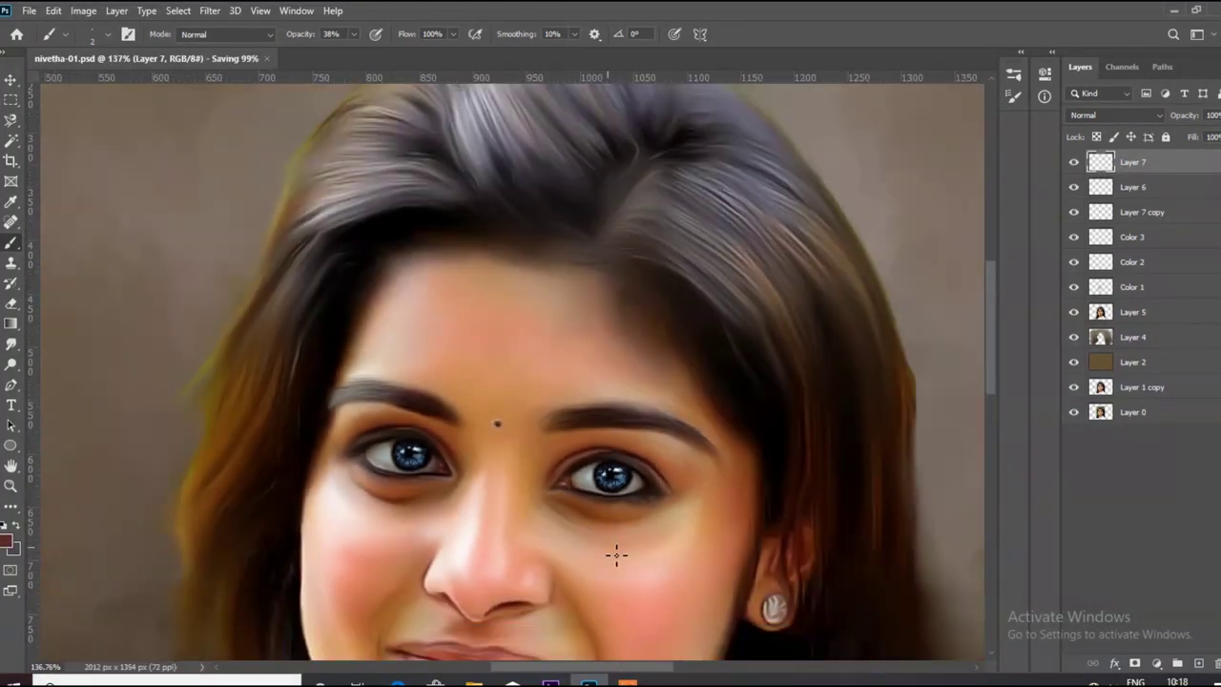
pyautogui.scroll(-2, 616, 553)
pyautogui.scroll(-1, 402, 391)
pyautogui.scroll(-1, 595, 417)
pyautogui.scroll(1, 592, 353)
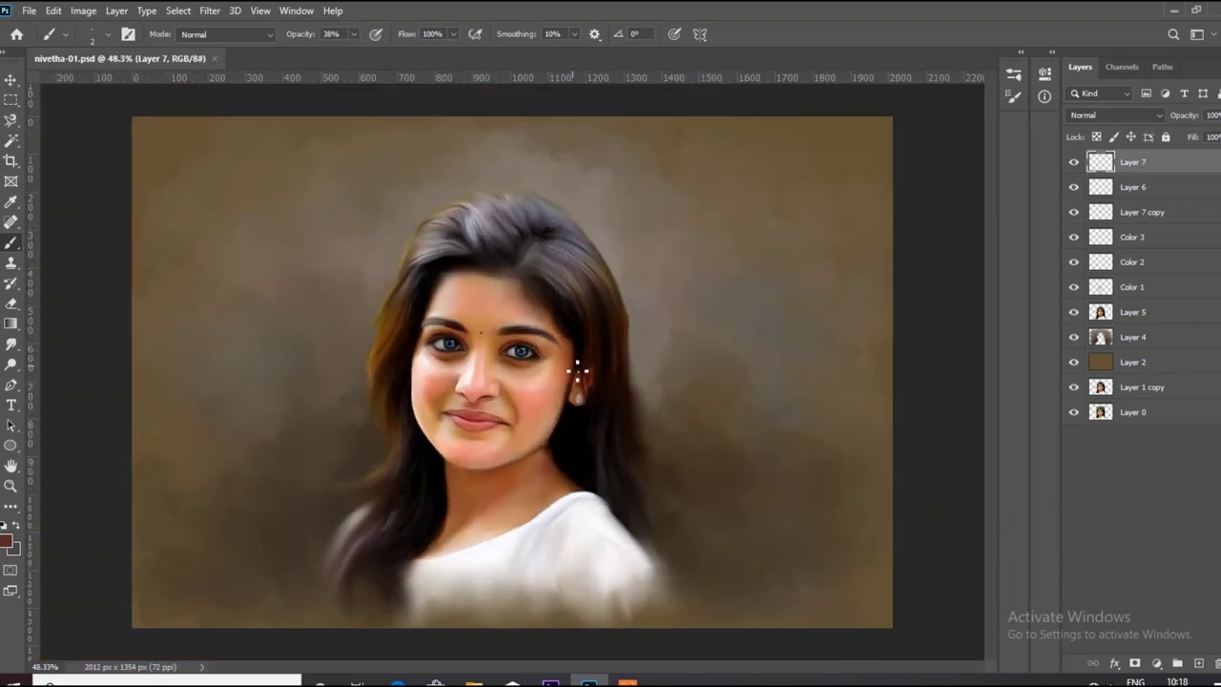
pyautogui.scroll(1, 502, 376)
pyautogui.click(1199, 662)
pyautogui.scroll(2, 563, 335)
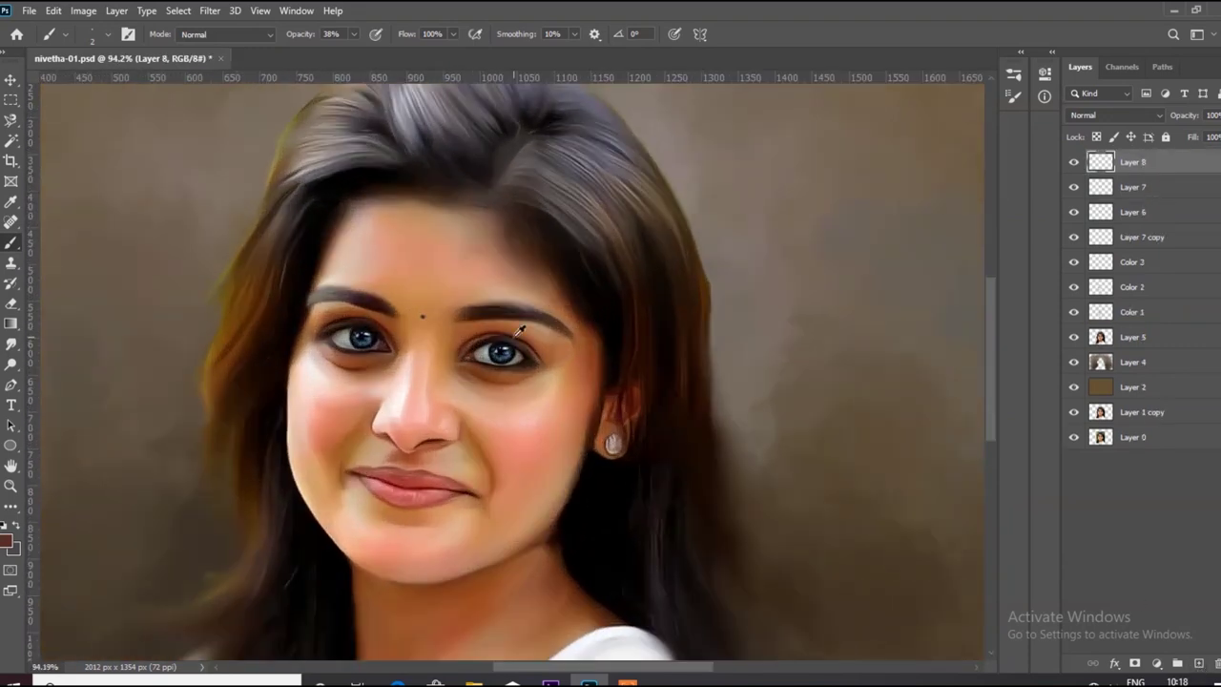
pyautogui.scroll(2, 563, 335)
pyautogui.press('i')
pyautogui.click(8, 541)
pyautogui.click(991, 302)
pyautogui.press('b')
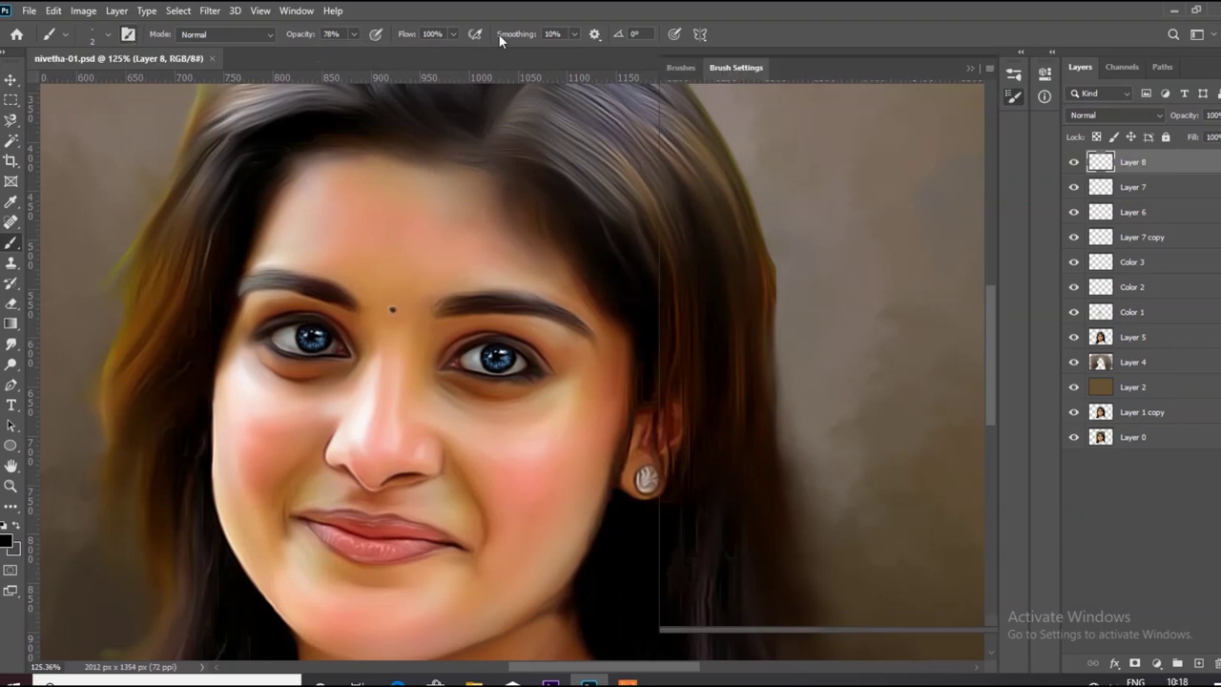
# Step: Paint fine dark lash strokes at 78% opacity along the lower lash lines
pyautogui.scroll(2, 363, 259)
pyautogui.scroll(2, 551, 372)
pyautogui.scroll(3, 552, 372)
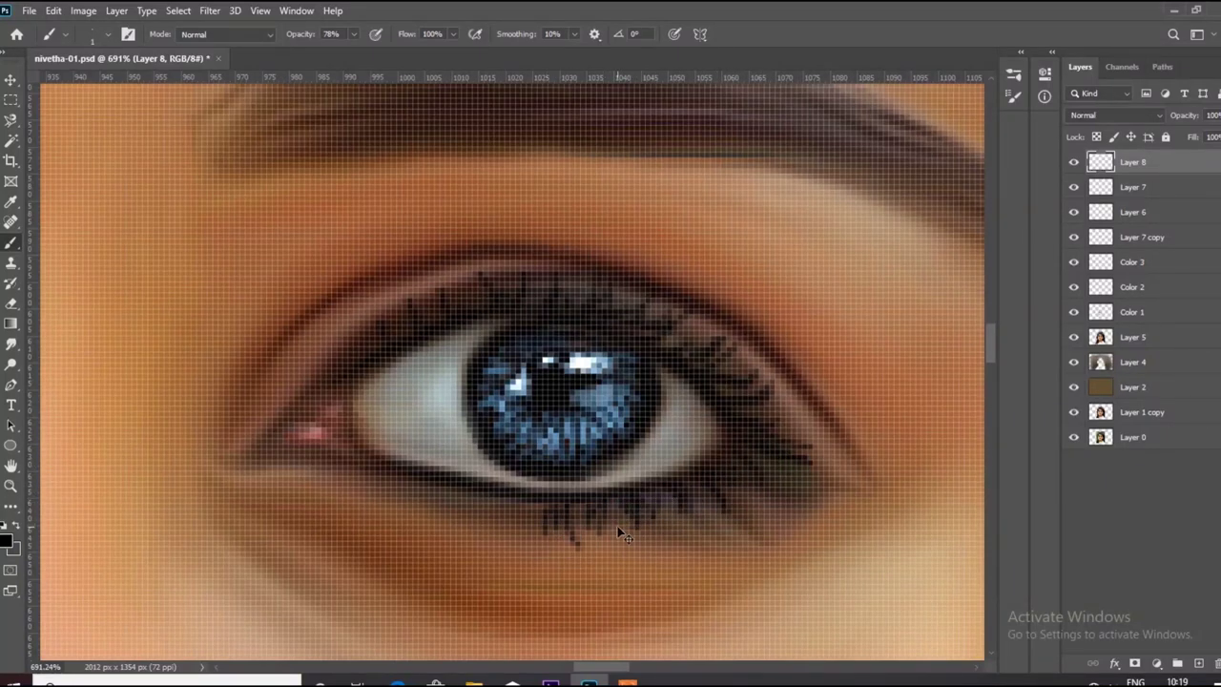
pyautogui.scroll(2, 618, 532)
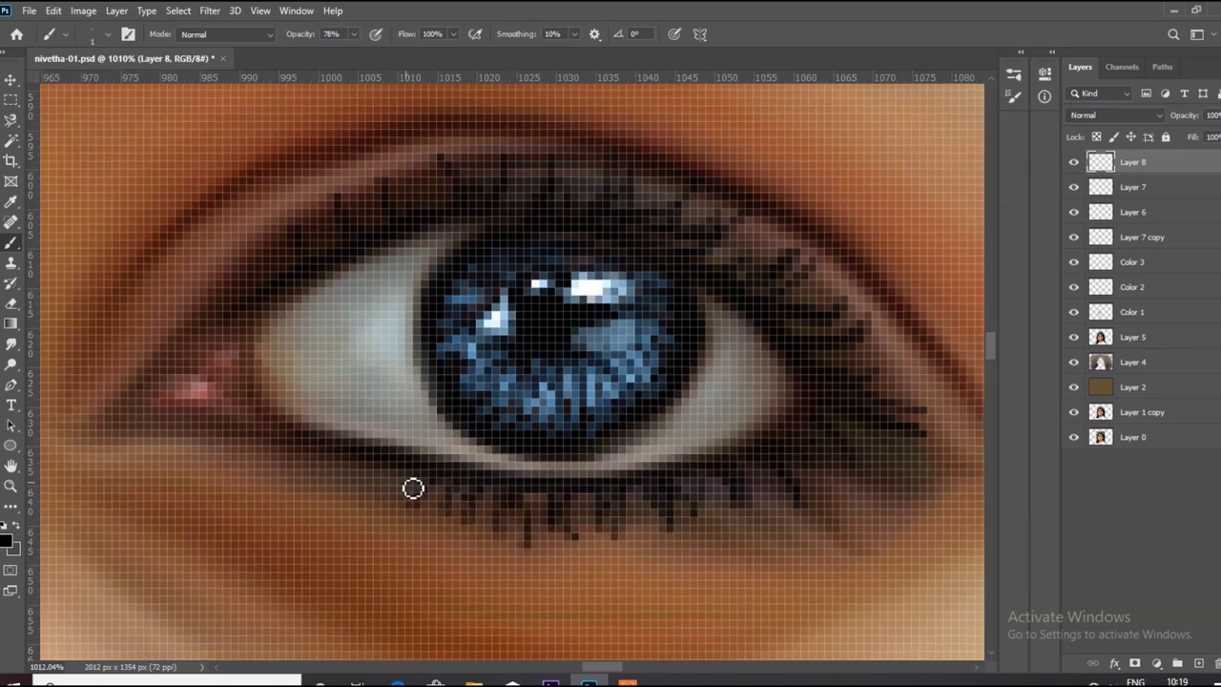
pyautogui.scroll(-2, 412, 489)
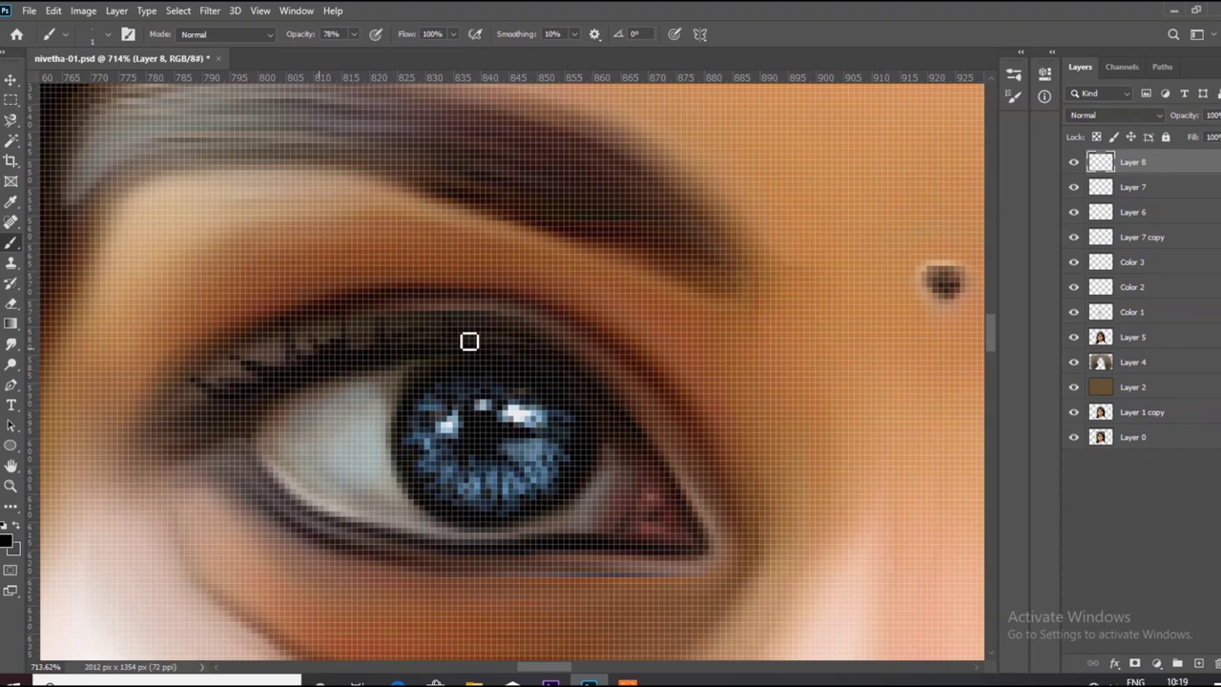
pyautogui.scroll(-1, 469, 342)
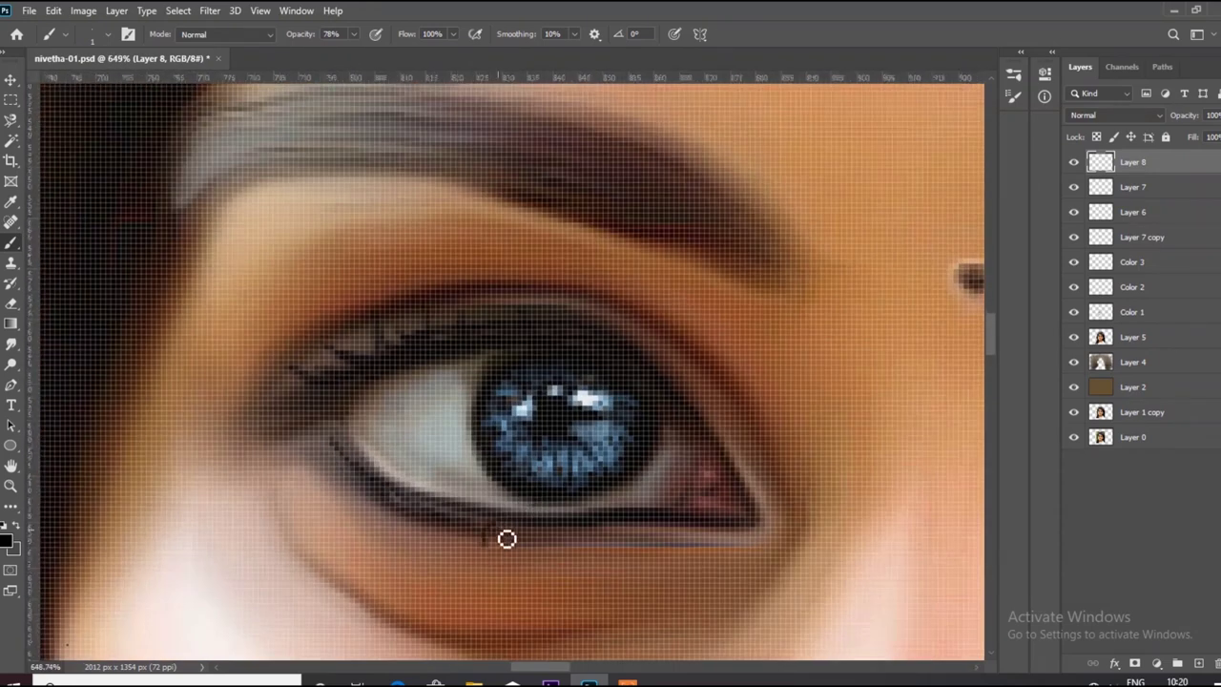
pyautogui.moveTo(507, 539)
pyautogui.mouseDown()
pyautogui.moveTo(454, 524)
pyautogui.moveTo(621, 528)
pyautogui.moveTo(365, 512)
pyautogui.moveTo(322, 468)
pyautogui.moveTo(589, 518)
pyautogui.mouseUp()
pyautogui.scroll(1, 400, 506)
pyautogui.scroll(-2, 588, 518)
pyautogui.scroll(1, 630, 510)
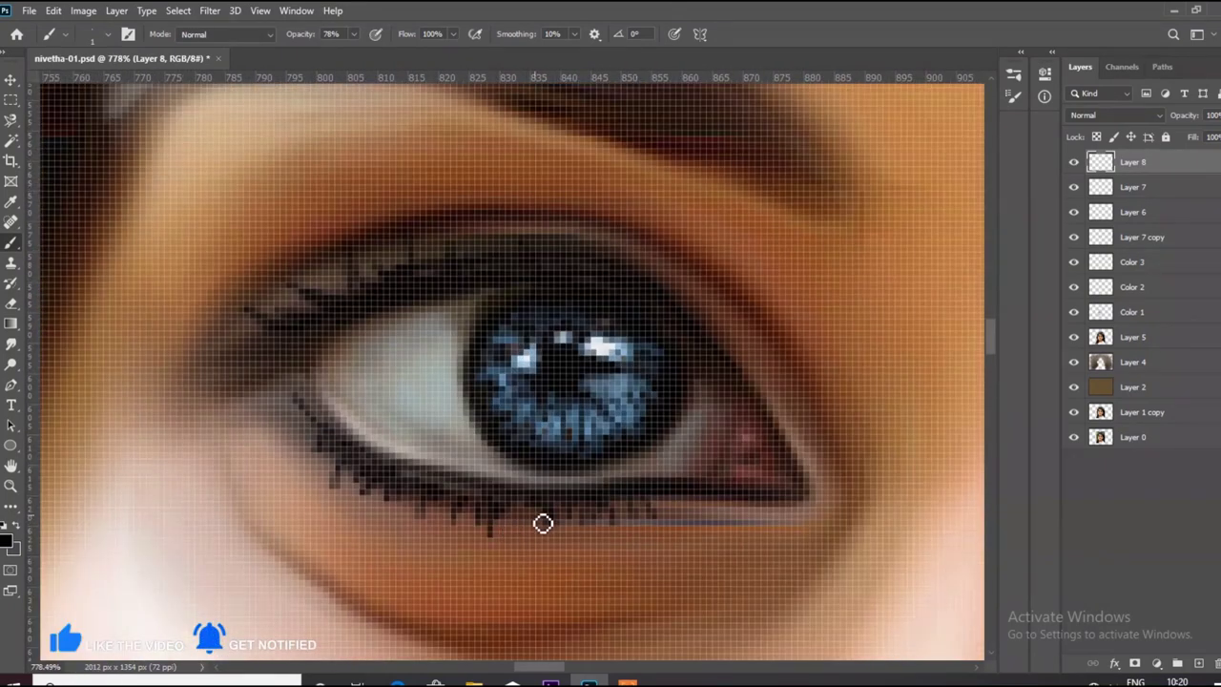
pyautogui.scroll(-5, 651, 520)
pyautogui.scroll(-3, 480, 354)
pyautogui.scroll(-2, 479, 354)
pyautogui.scroll(-1, 545, 457)
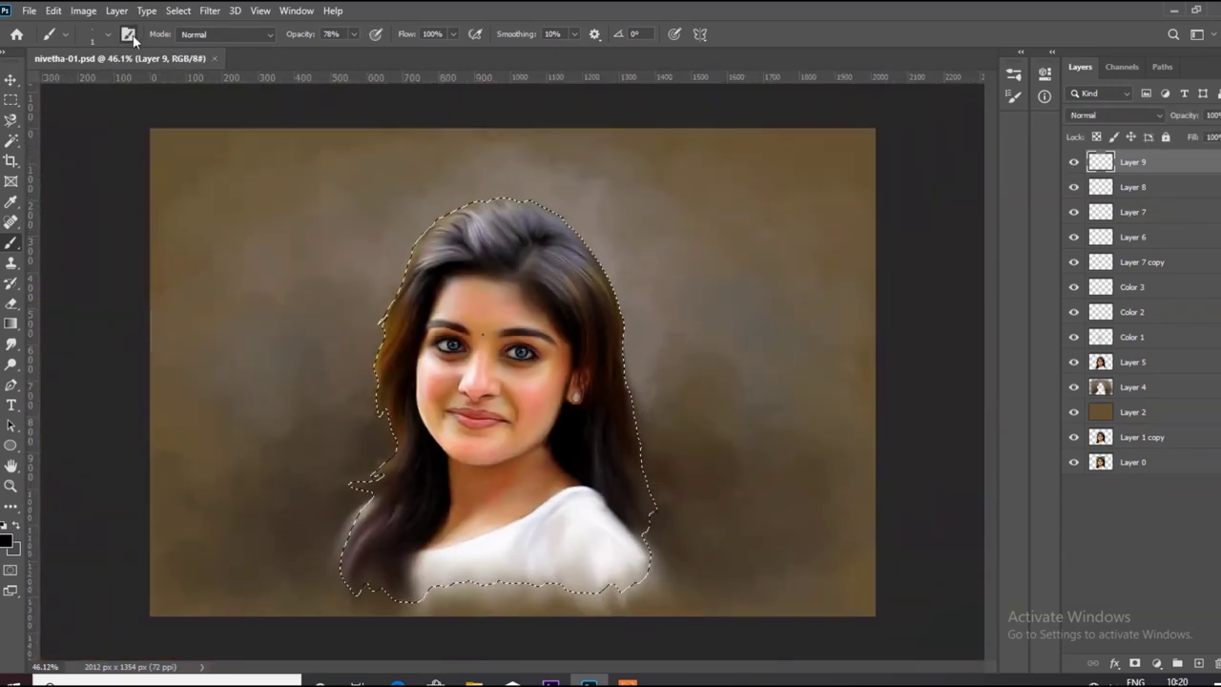
# Step: Choose the first brush tip and set the foreground colour to orange
pyautogui.click(127, 34)
pyautogui.click(787, 102)
pyautogui.click(772, 352)
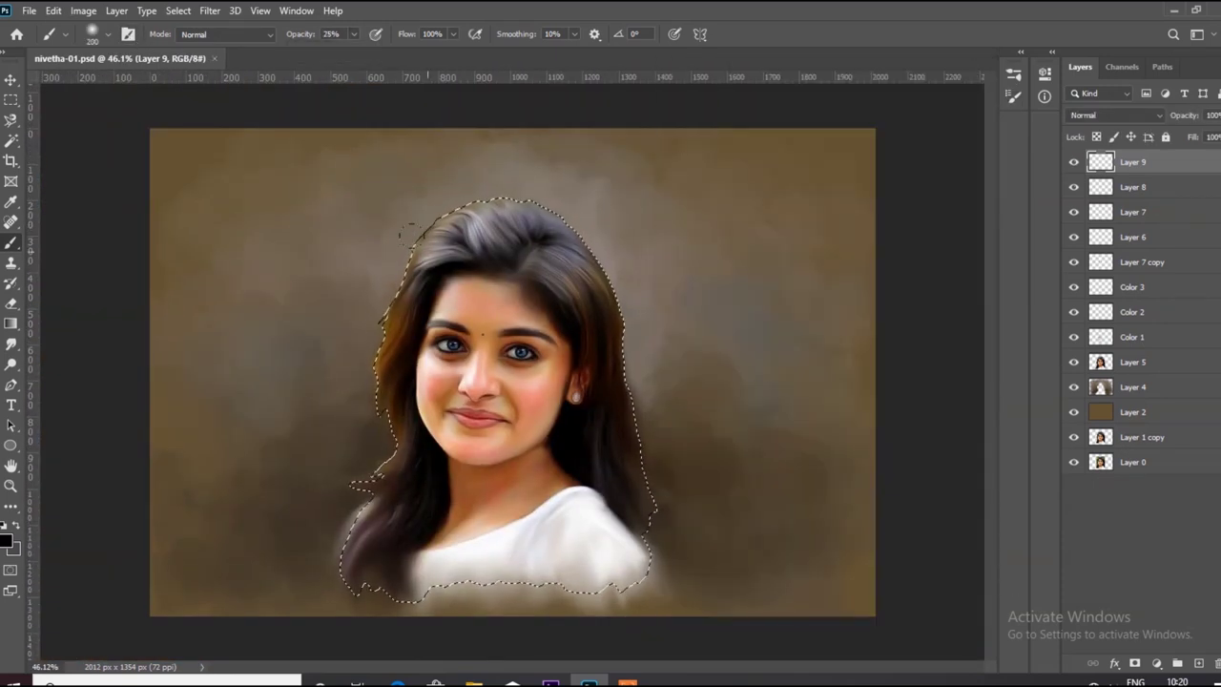
pyautogui.click(7, 539)
pyautogui.moveTo(852, 477); pyautogui.dragTo(854, 493)
pyautogui.press('Return')
pyautogui.press('b')
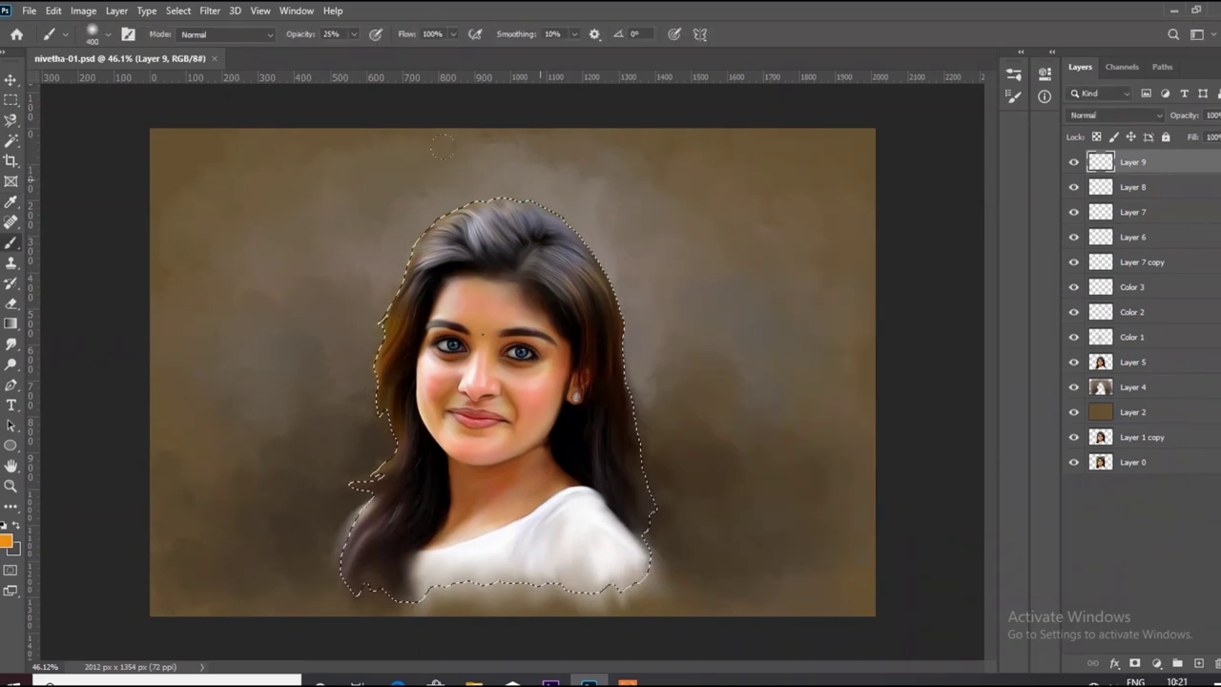
# Step: Paint orange over the selected hair, blend the layer as Overlay, and deselect
pyautogui.moveTo(449, 229); pyautogui.dragTo(400, 420)
pyautogui.moveTo(420, 248); pyautogui.dragTo(381, 553)
pyautogui.click(1111, 114)
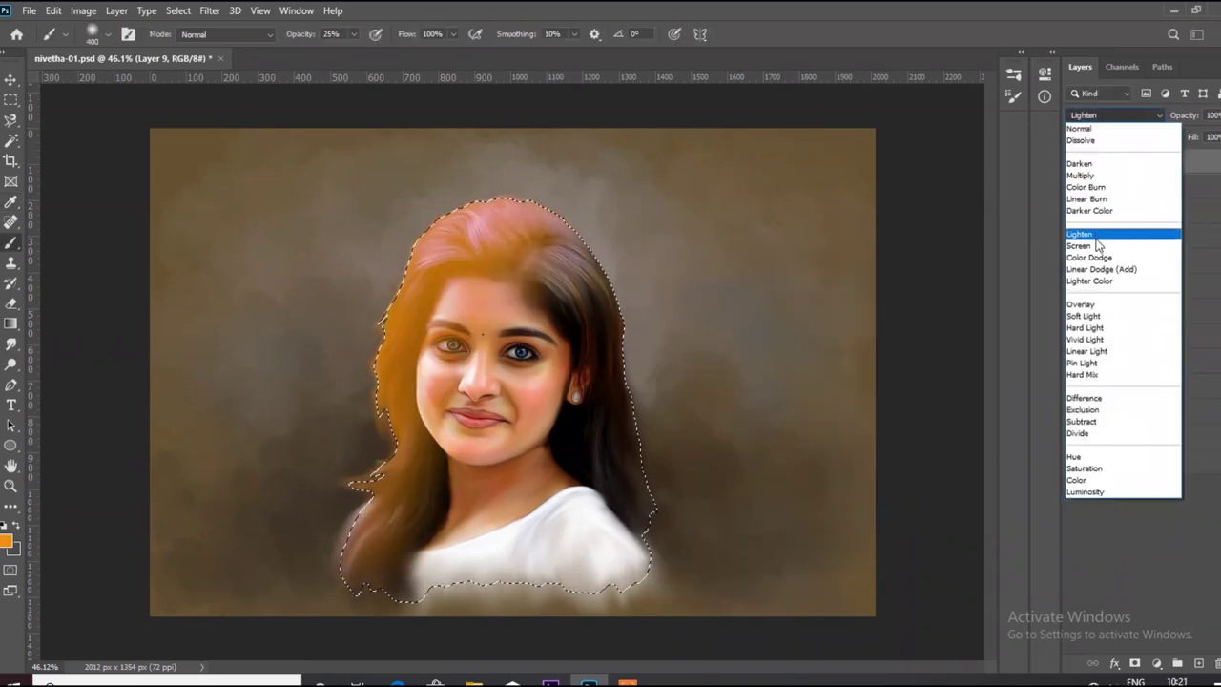
pyautogui.click(1097, 304)
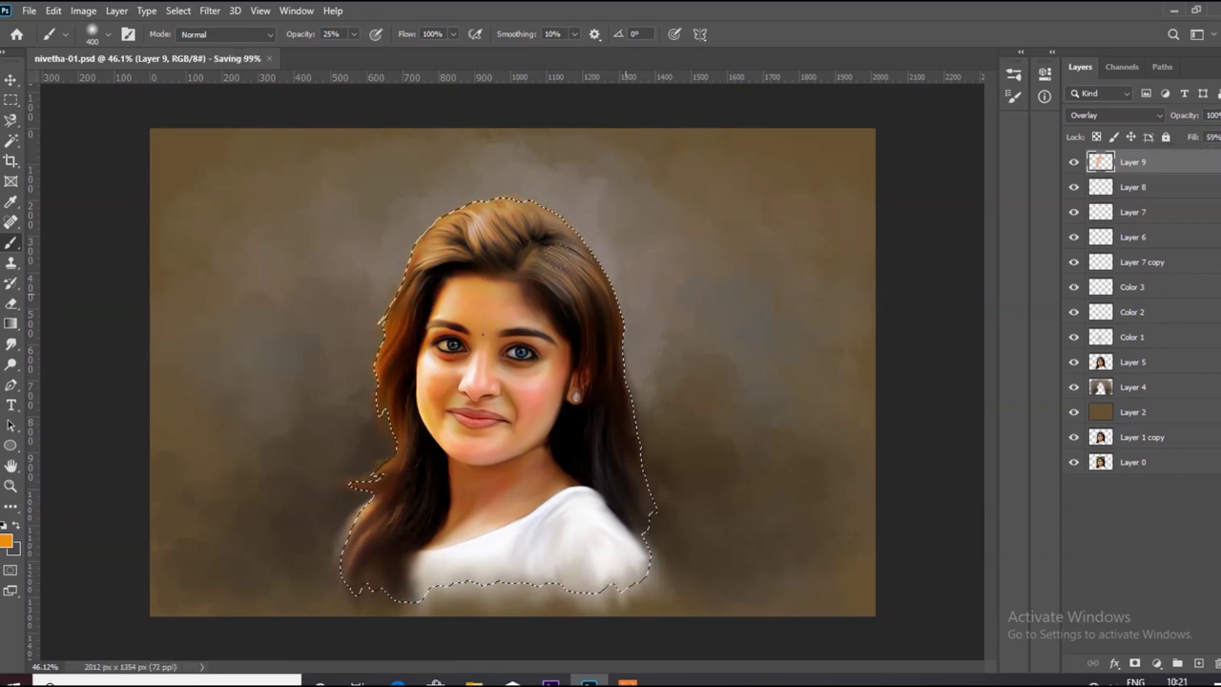
pyautogui.press('e')
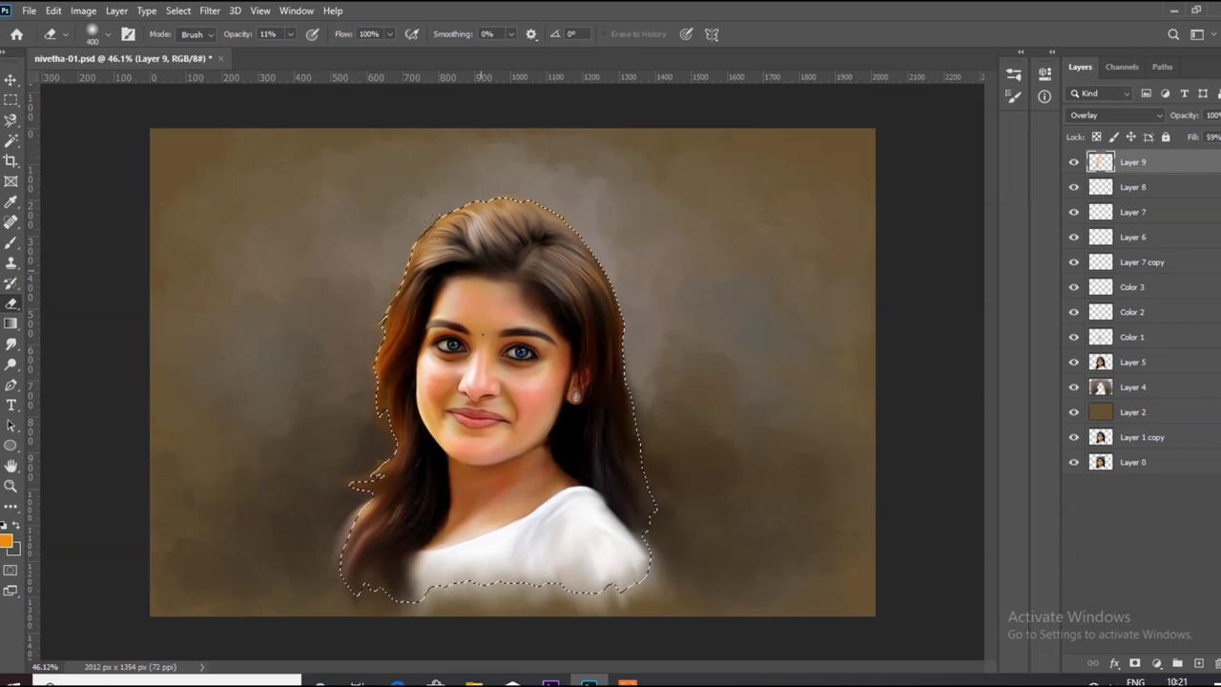
pyautogui.hotkey('ctrl', 'd')
pyautogui.scroll(2, 622, 337)
# Step: Shift the hair tint warmer with a Hue/Saturation adjustment
pyautogui.scroll(-3, 621, 336)
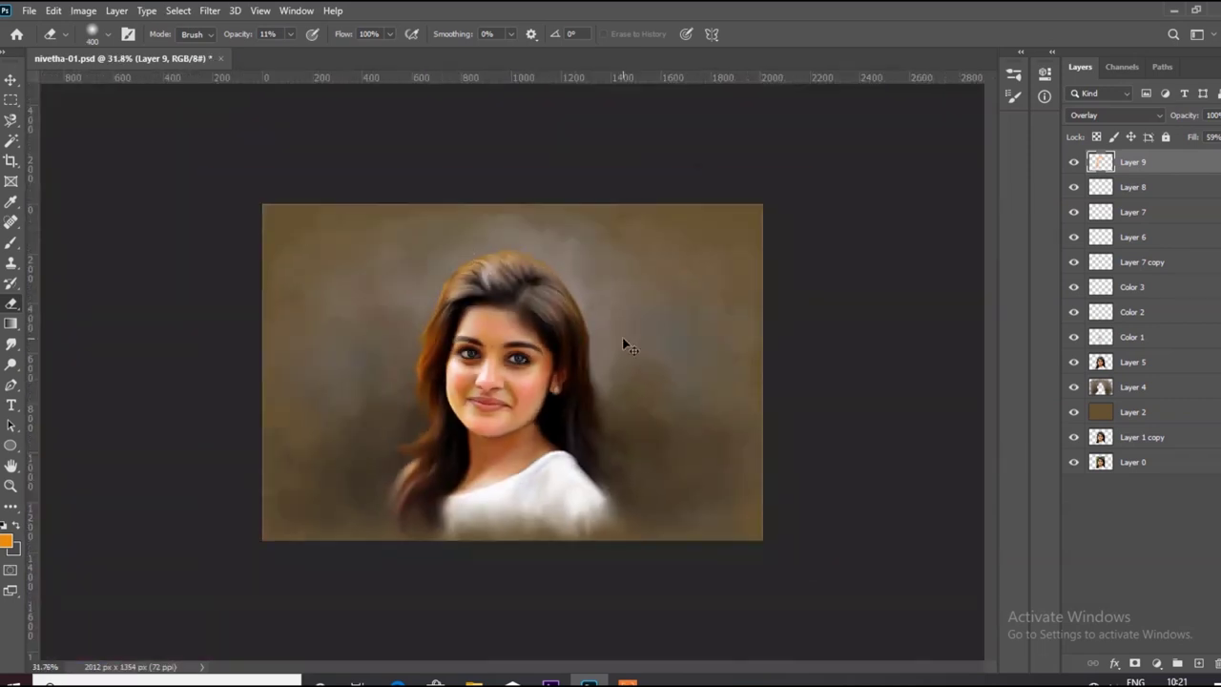
pyautogui.click(83, 10)
pyautogui.click(362, 134)
pyautogui.moveTo(798, 225)
pyautogui.mouseDown()
pyautogui.moveTo(848, 226)
pyautogui.moveTo(787, 206)
pyautogui.moveTo(831, 199)
pyautogui.moveTo(901, 215)
pyautogui.moveTo(806, 209)
pyautogui.moveTo(819, 211)
pyautogui.mouseUp()
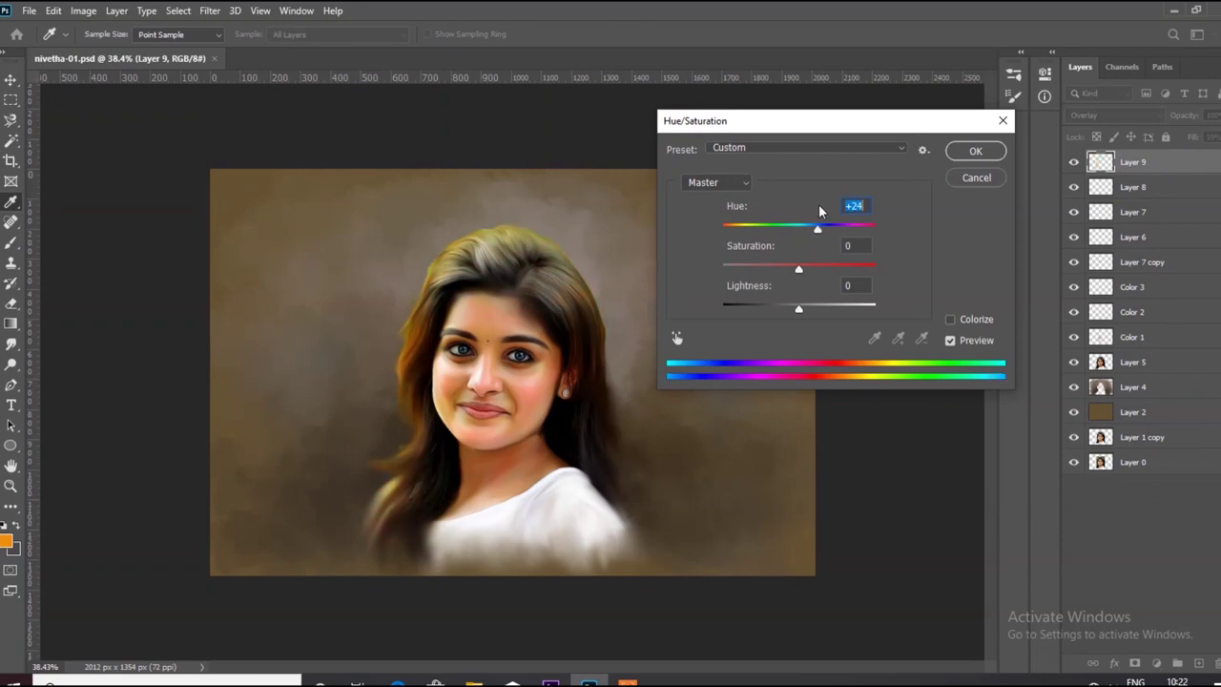
pyautogui.click(975, 151)
# Step: Select a small round 20 px brush tip in Brush Settings for smudging
pyautogui.press('e')
pyautogui.scroll(2, 561, 316)
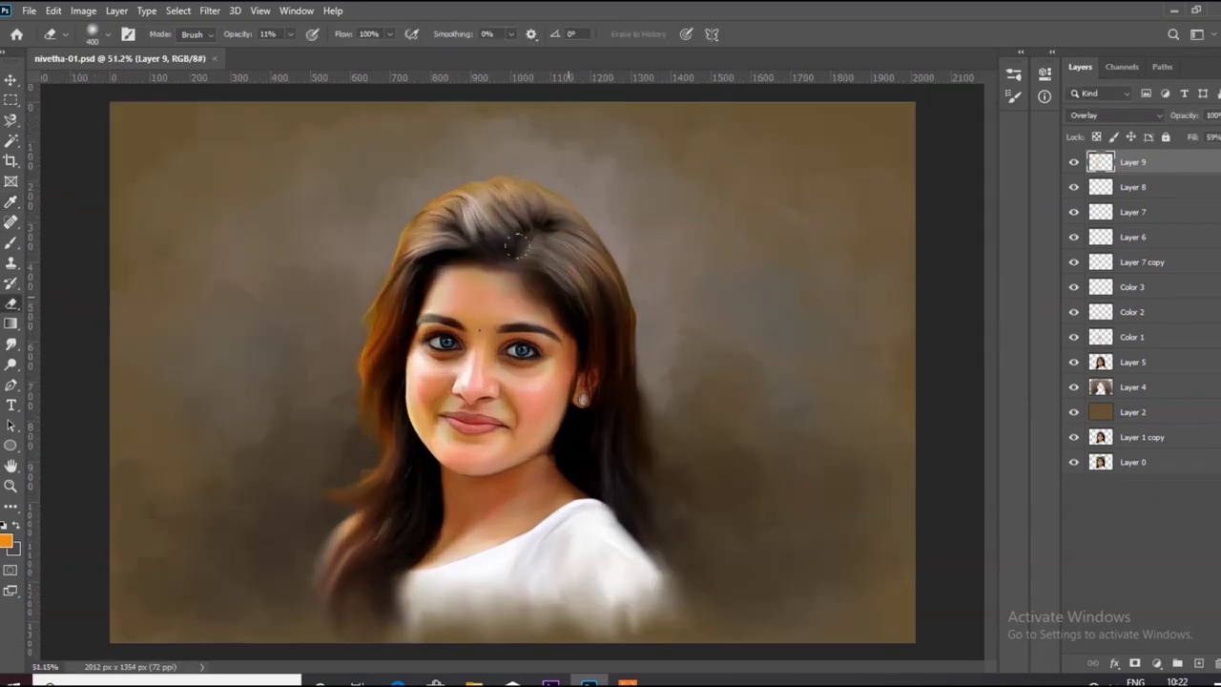
pyautogui.scroll(-3, 561, 316)
pyautogui.scroll(2, 489, 303)
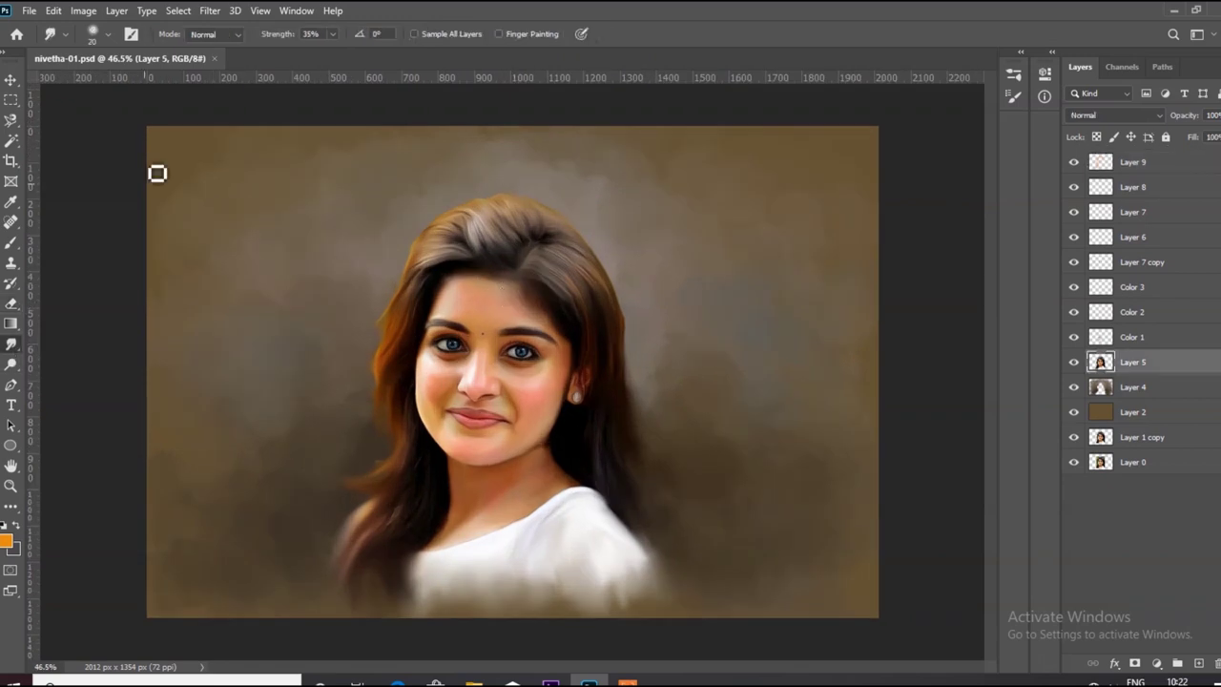
pyautogui.press('F5')
pyautogui.click(785, 107)
pyautogui.press('F5')
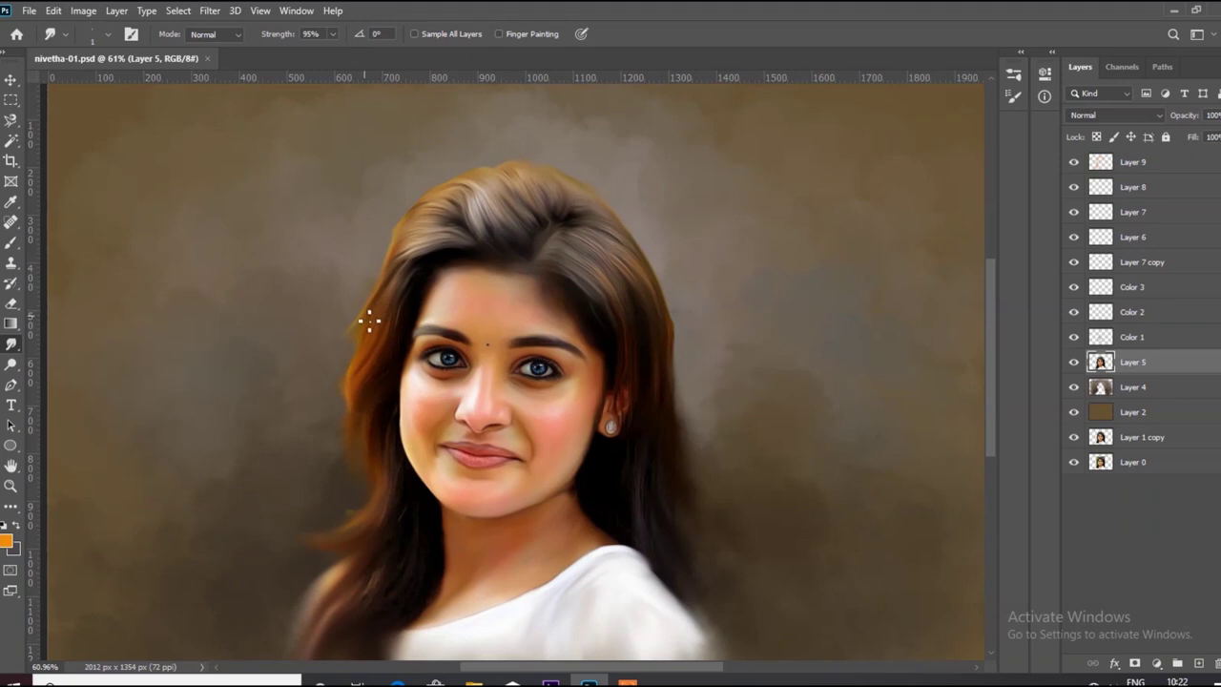
# Step: Set smudge strength to 99% and drag wispy strands out along the hair's top and left edges
pyautogui.scroll(5, 369, 321)
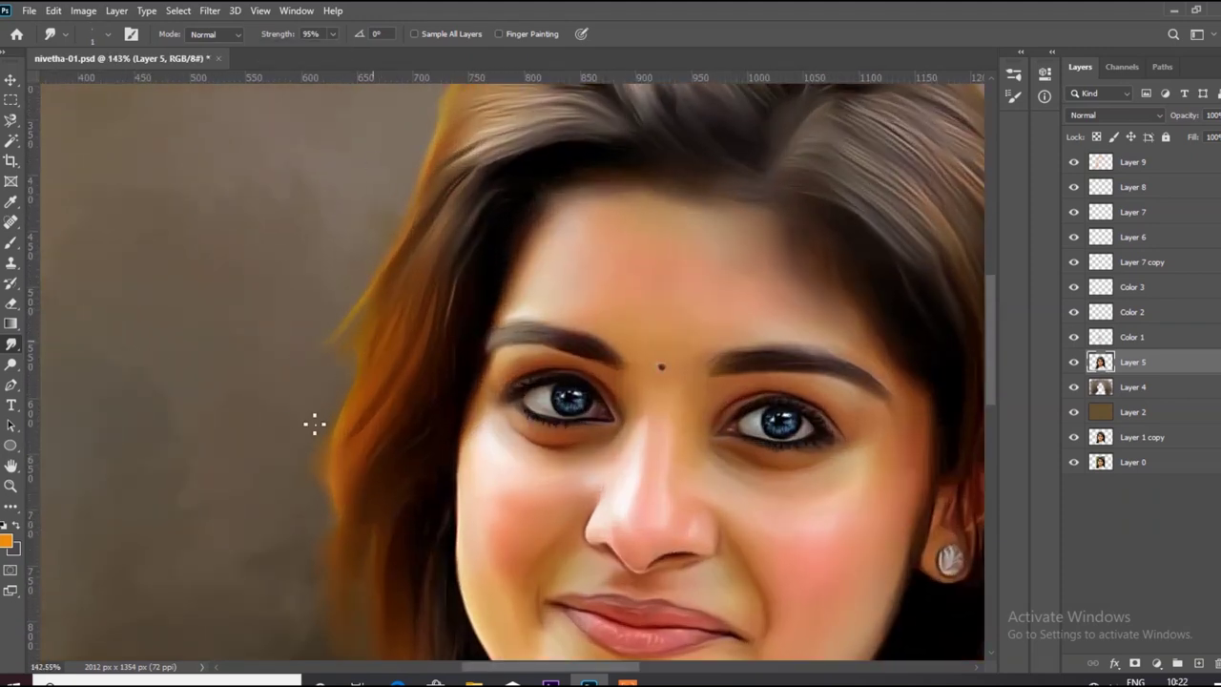
pyautogui.scroll(3, 371, 409)
pyautogui.moveTo(341, 52); pyautogui.dragTo(346, 52)
pyautogui.scroll(-2, 277, 559)
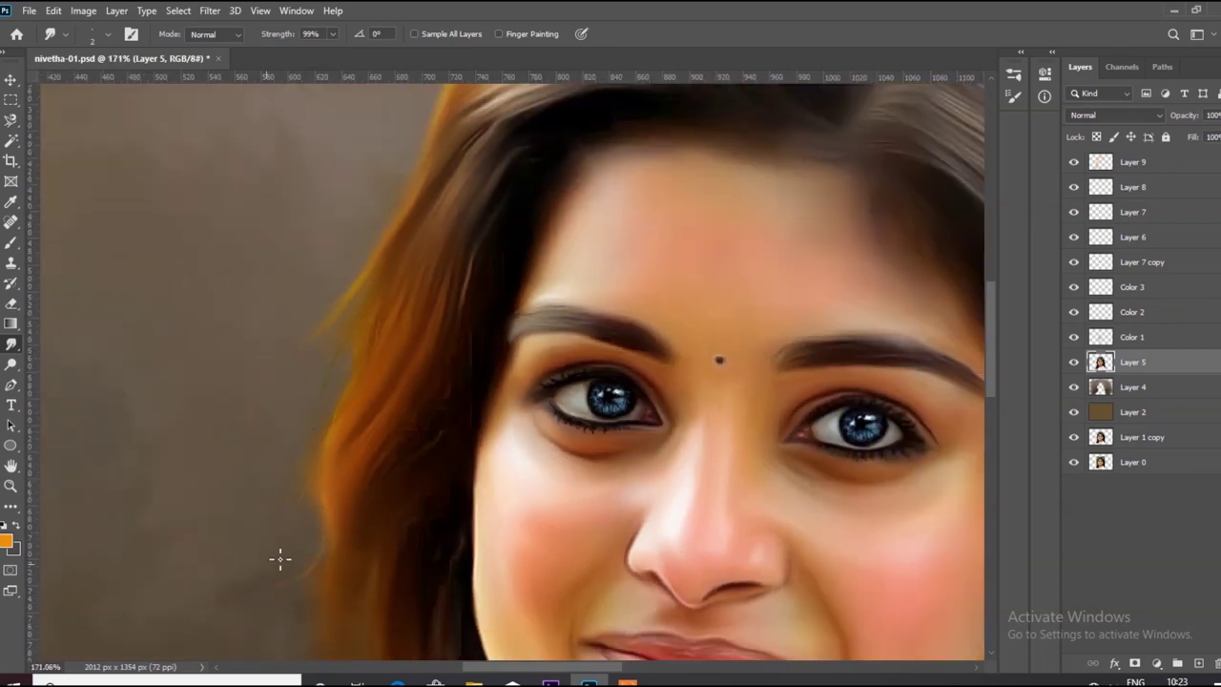
pyautogui.scroll(-3, 316, 471)
pyautogui.scroll(3, 327, 556)
pyautogui.scroll(-2, 309, 453)
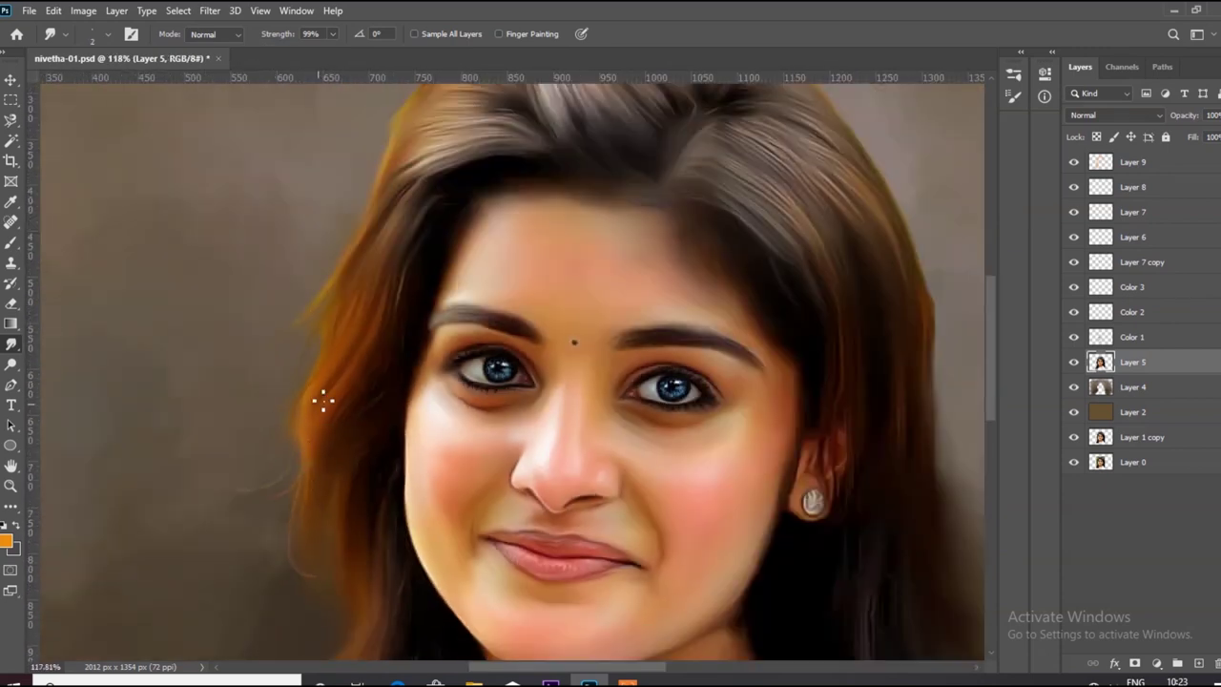
pyautogui.scroll(2, 324, 398)
pyautogui.scroll(1, 329, 401)
pyautogui.scroll(2, 334, 403)
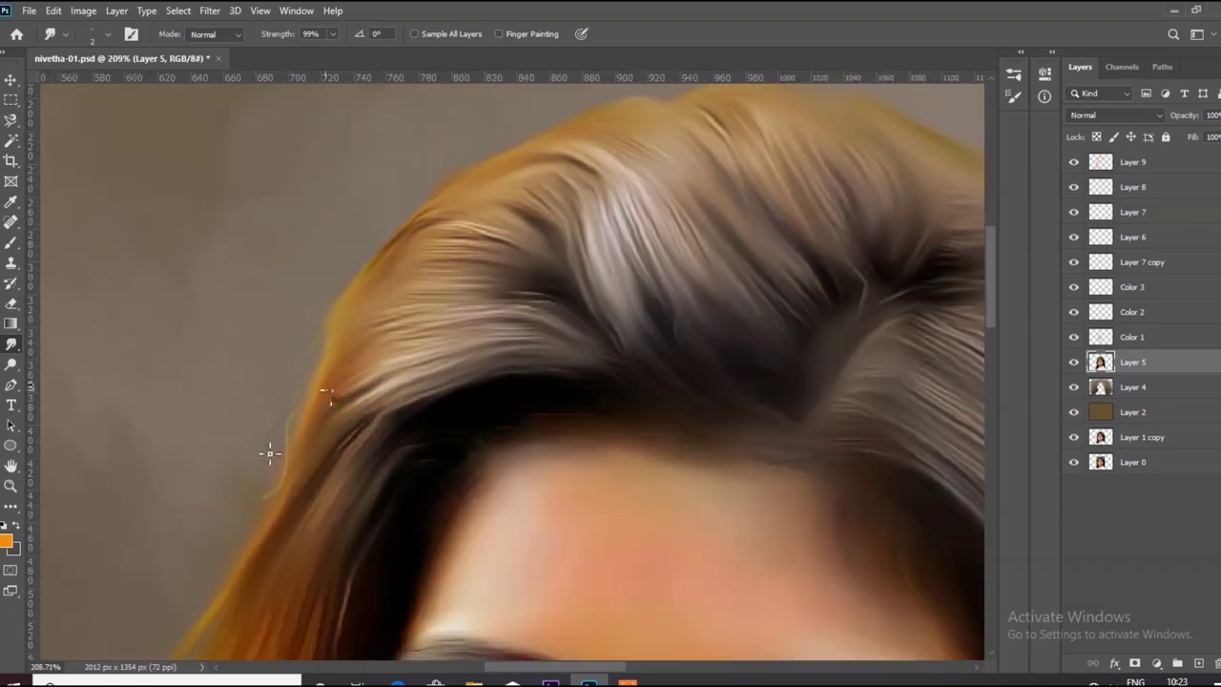
pyautogui.scroll(3, 532, 161)
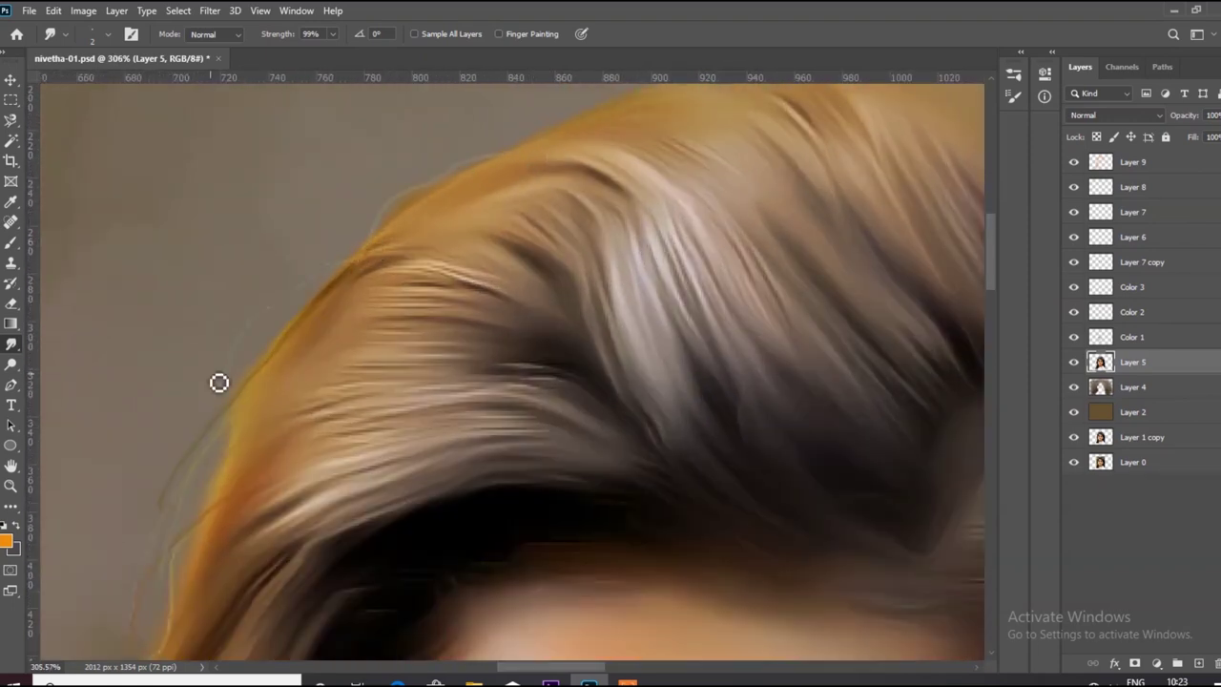
pyautogui.scroll(-3, 763, 226)
pyautogui.scroll(2, 512, 152)
pyautogui.scroll(-1, 485, 210)
pyautogui.scroll(-1, 559, 207)
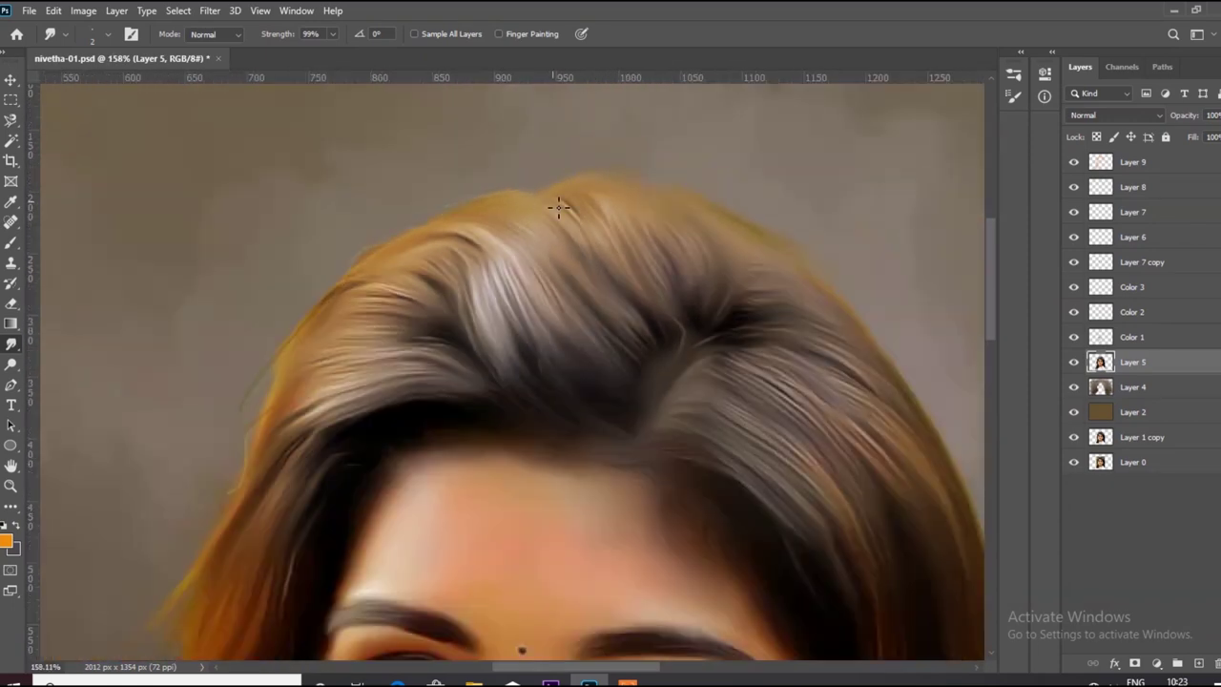
pyautogui.scroll(2, 559, 206)
# Step: Select Layers 5 through 9 together in the Layers panel for merging
pyautogui.scroll(-1, 335, 246)
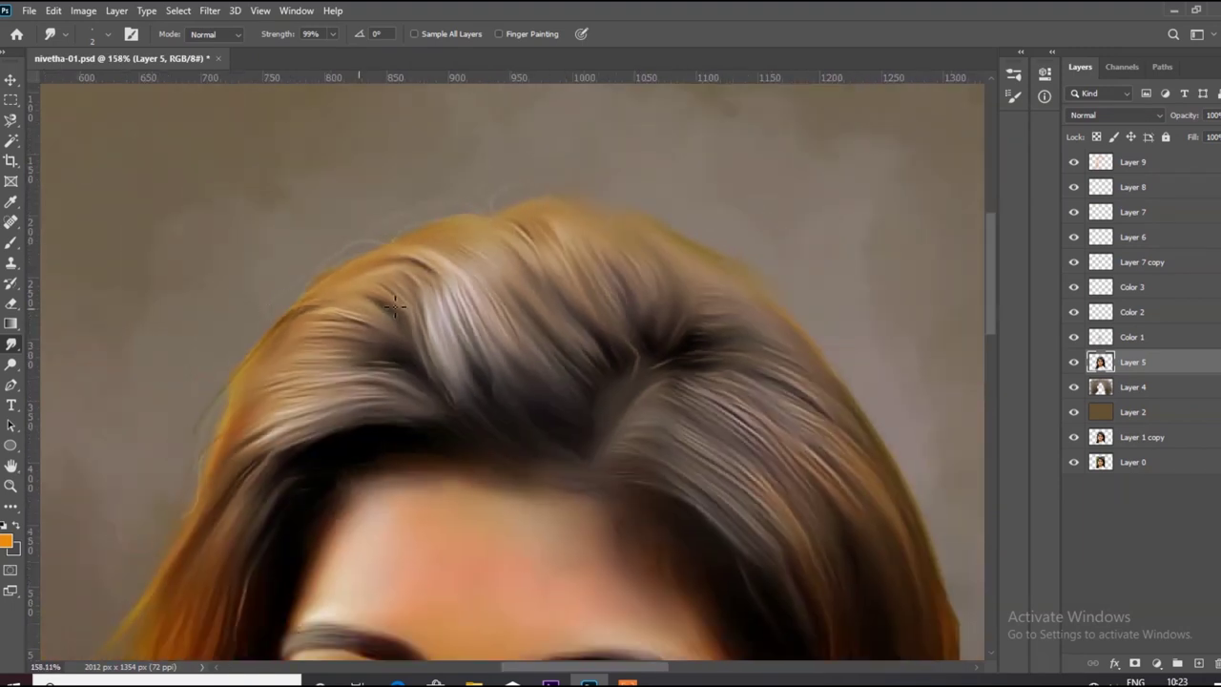
pyautogui.scroll(-1, 398, 256)
pyautogui.scroll(-1, 353, 286)
pyautogui.scroll(-2, 413, 297)
pyautogui.scroll(-1, 413, 296)
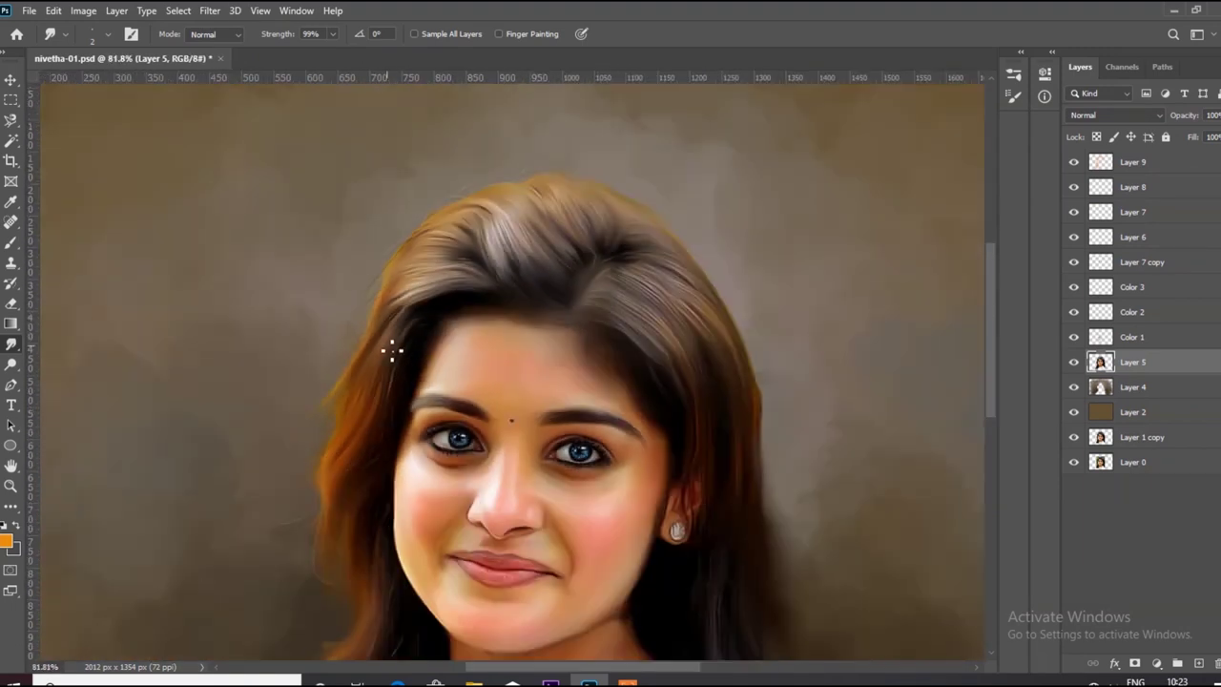
pyautogui.scroll(-1, 390, 349)
pyautogui.scroll(-1, 403, 349)
pyautogui.keyDown('shift'); pyautogui.click(1133, 172); pyautogui.keyUp('shift')
# Step: Merge the selected layers into one and smudge loose strands along the hair's top edge
pyautogui.rightClick(1133, 174)
pyautogui.click(944, 471)
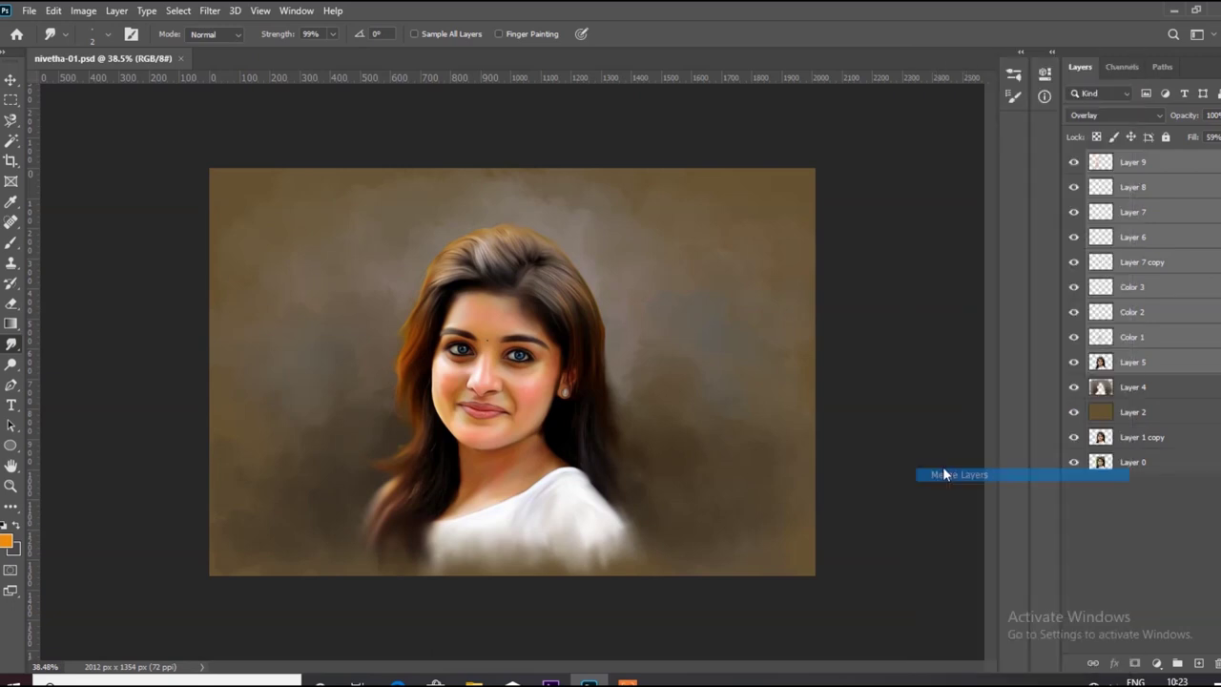
pyautogui.scroll(3, 349, 332)
pyautogui.scroll(1, 354, 417)
pyautogui.scroll(-1, 339, 505)
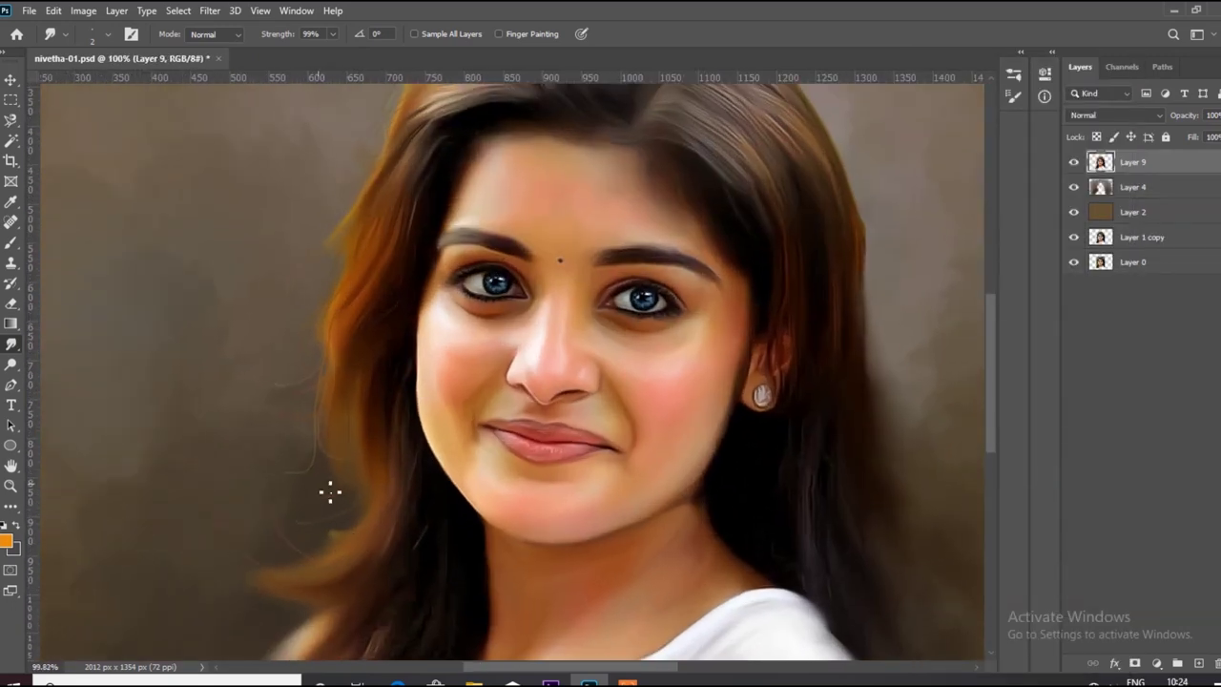
pyautogui.scroll(-1, 377, 518)
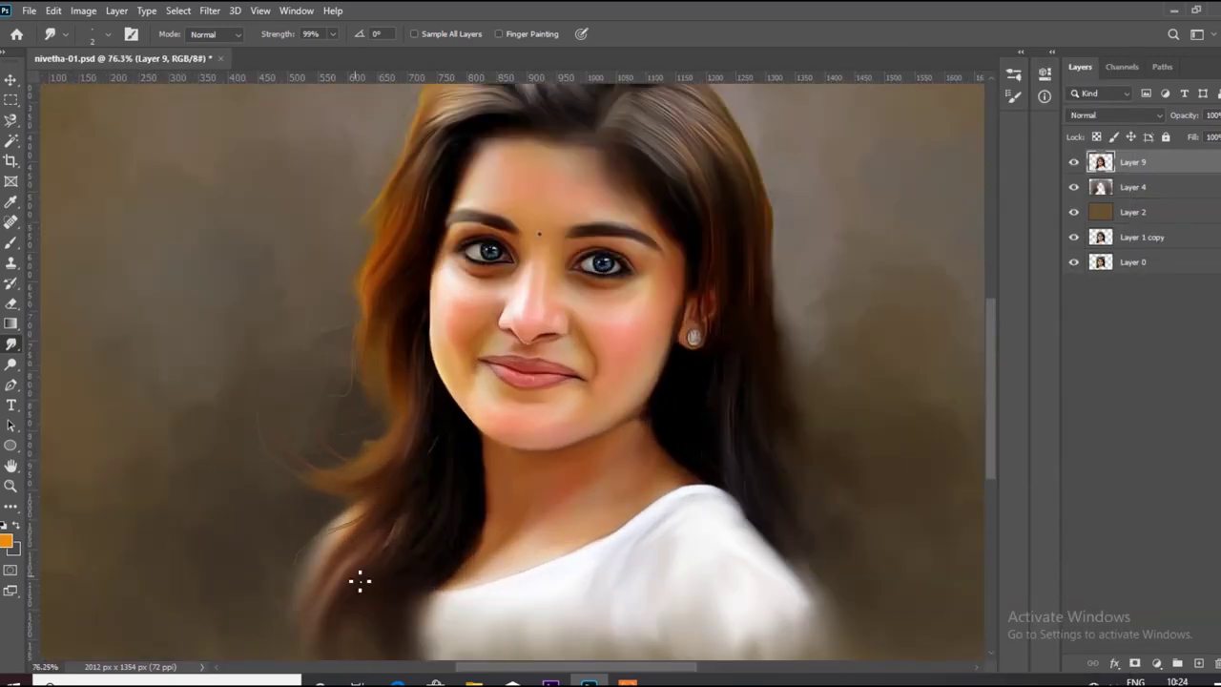
pyautogui.scroll(5, 368, 327)
pyautogui.scroll(1, 346, 373)
pyautogui.scroll(1, 274, 322)
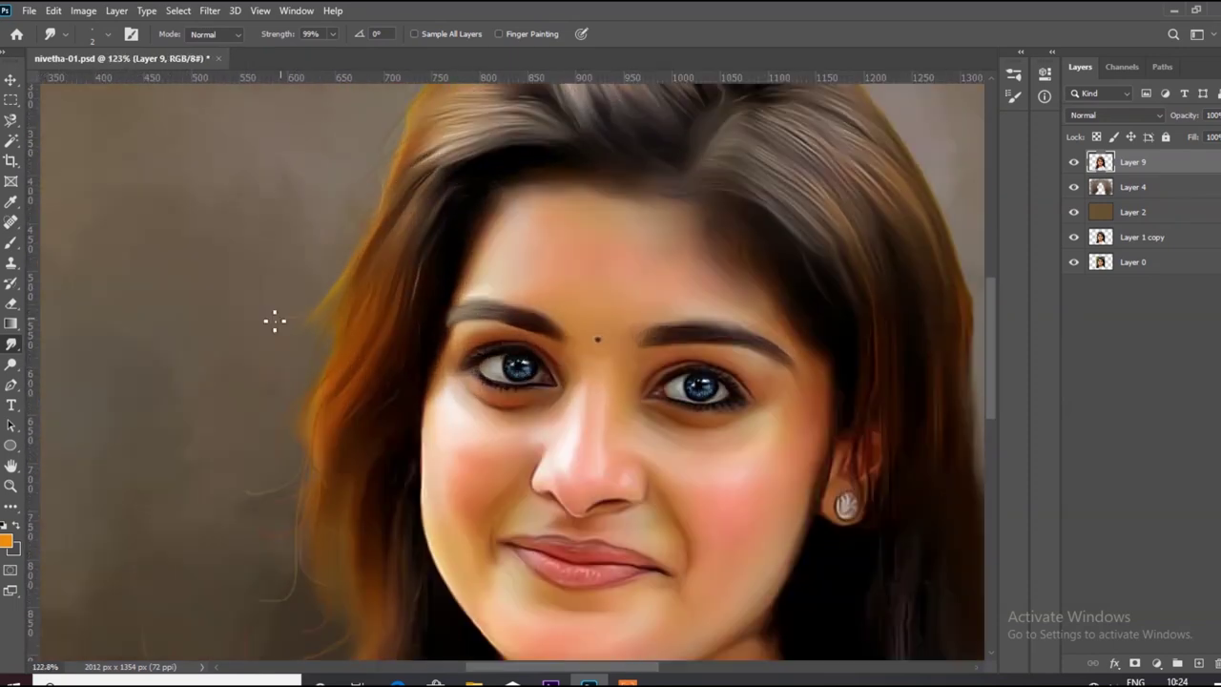
pyautogui.scroll(-3, 371, 210)
pyautogui.scroll(4, 376, 274)
pyautogui.scroll(2, 419, 222)
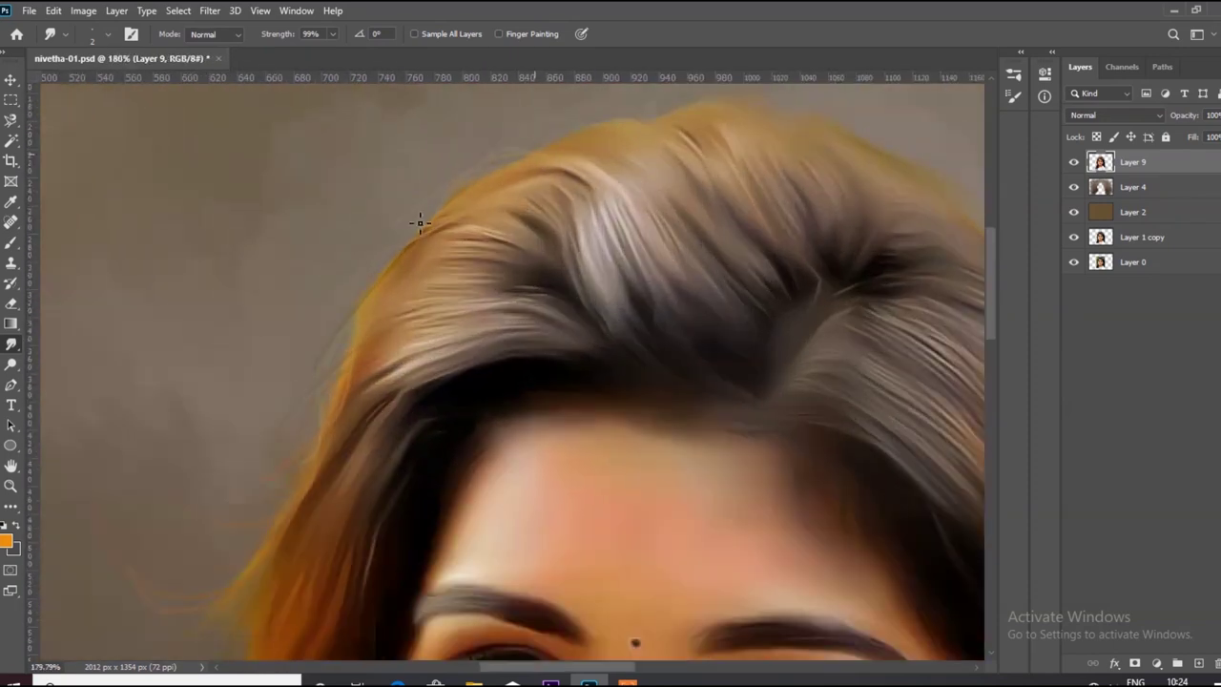
pyautogui.scroll(1, 539, 196)
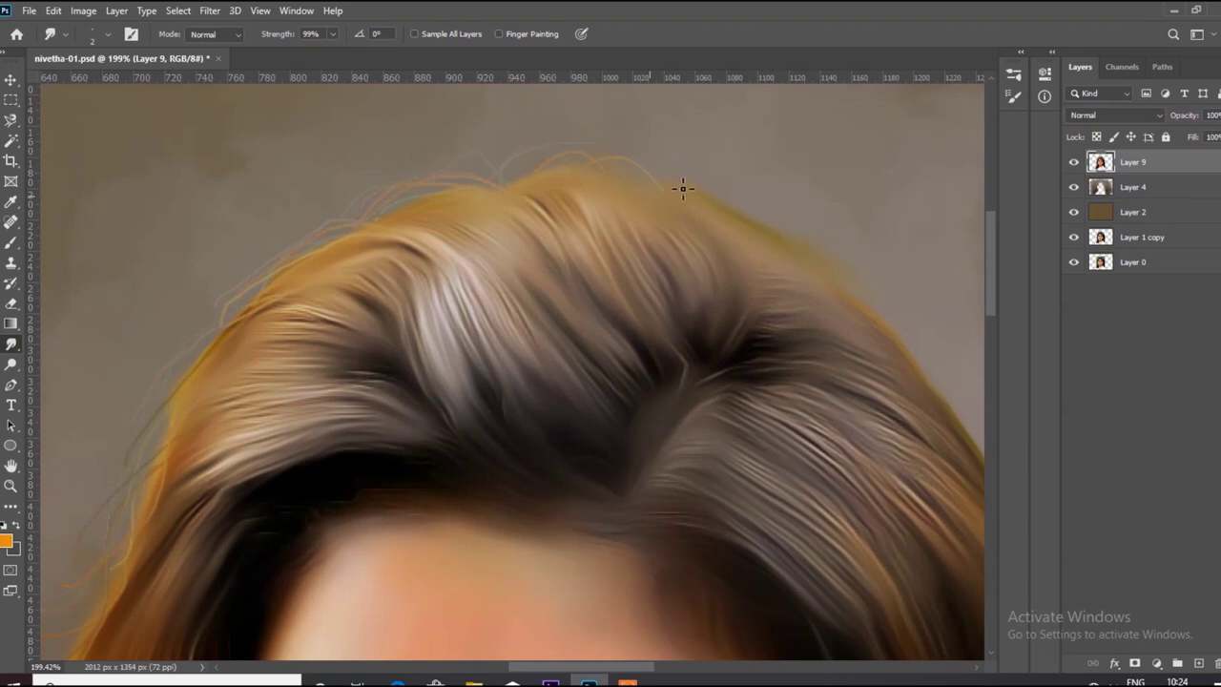
pyautogui.scroll(-2, 609, 230)
pyautogui.scroll(1, 643, 292)
pyautogui.scroll(-1, 599, 259)
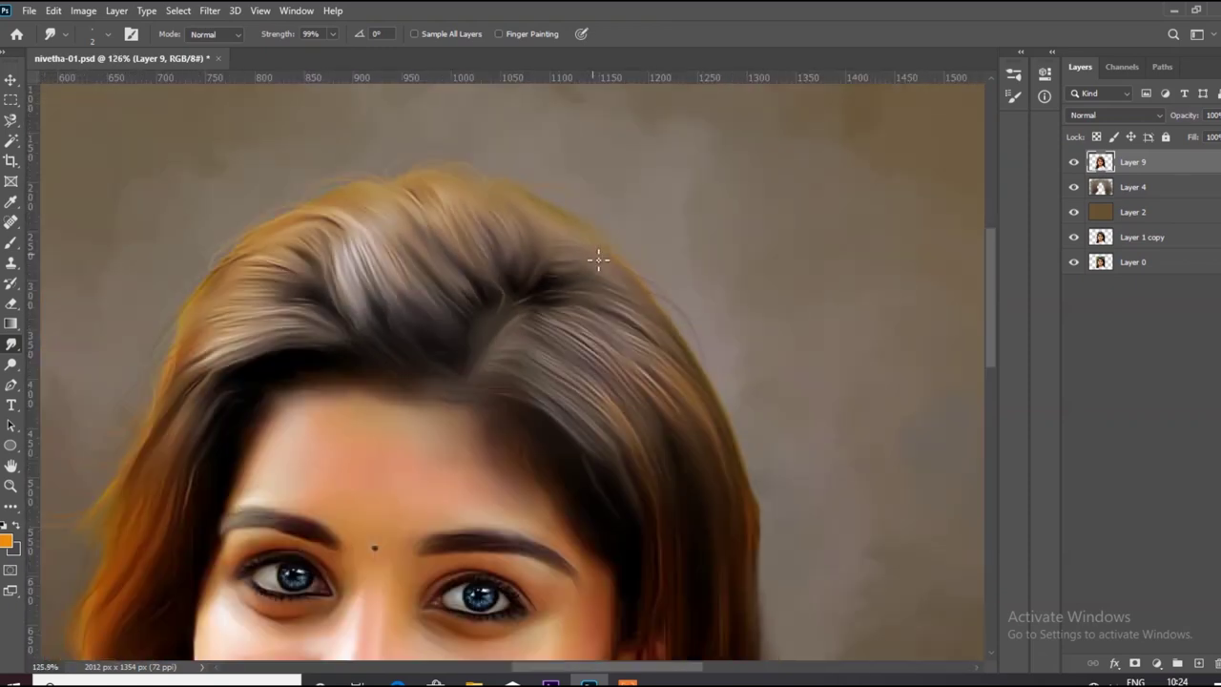
pyautogui.scroll(-1, 553, 183)
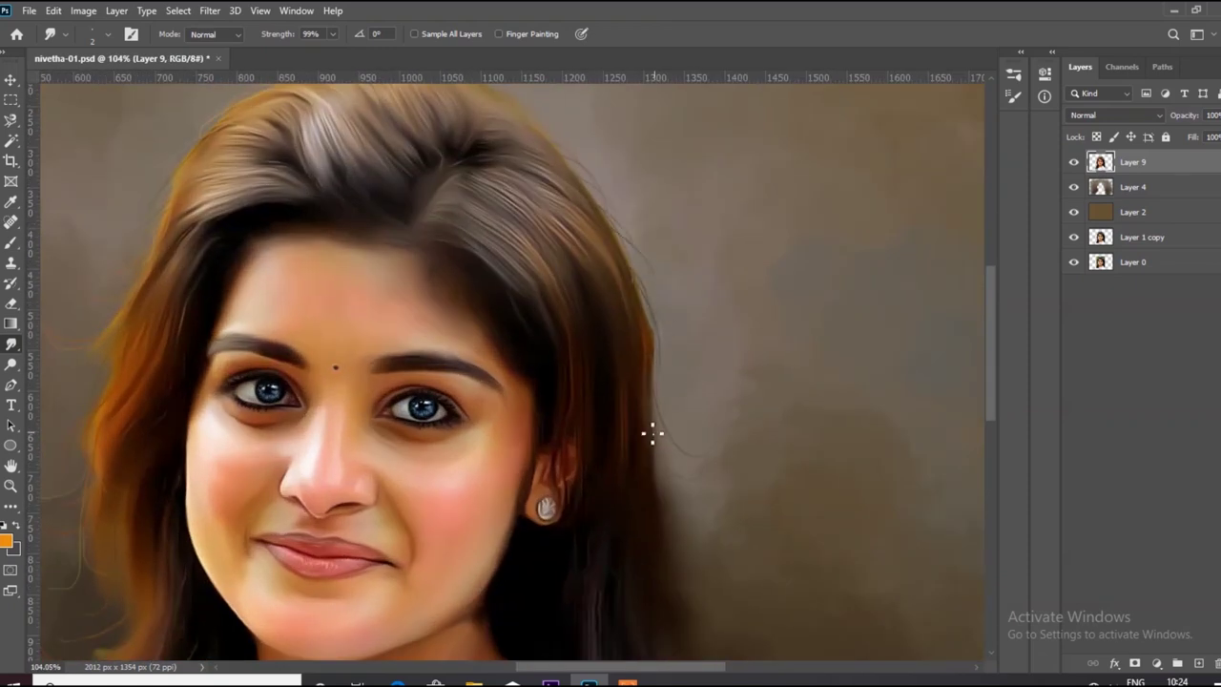
pyautogui.scroll(-1, 652, 435)
pyautogui.scroll(-1, 673, 405)
pyautogui.scroll(1, 667, 476)
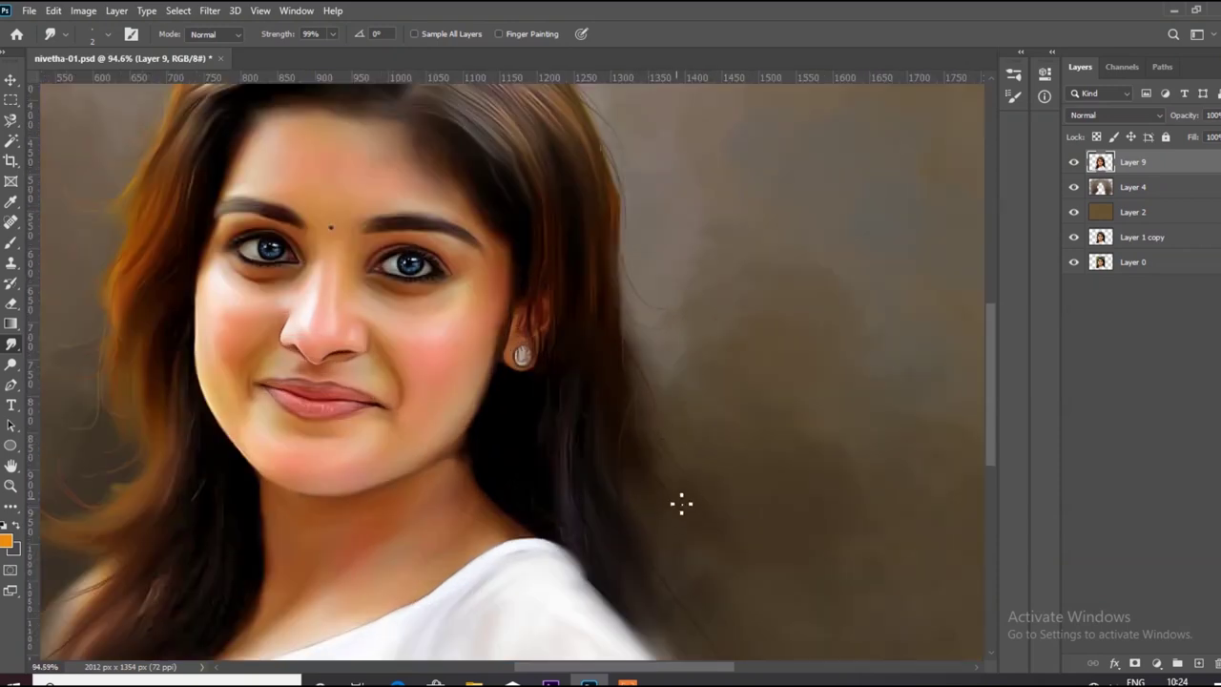
pyautogui.scroll(1, 635, 319)
pyautogui.scroll(-2, 700, 392)
pyautogui.scroll(-1, 665, 321)
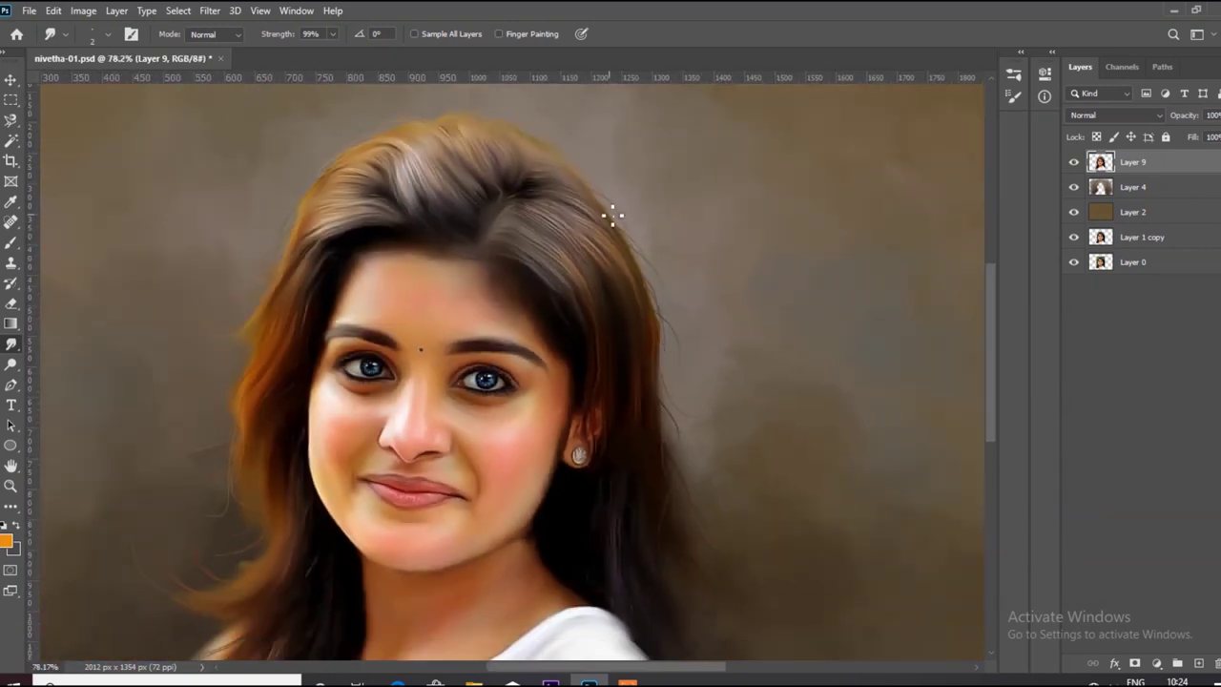
pyautogui.scroll(2, 573, 229)
pyautogui.scroll(1, 525, 169)
pyautogui.scroll(1, 591, 210)
# Step: Lower smudge strength to 85% and pull a few more strands from the top of the hair
pyautogui.press('8')
pyautogui.press('5')
pyautogui.scroll(1, 573, 229)
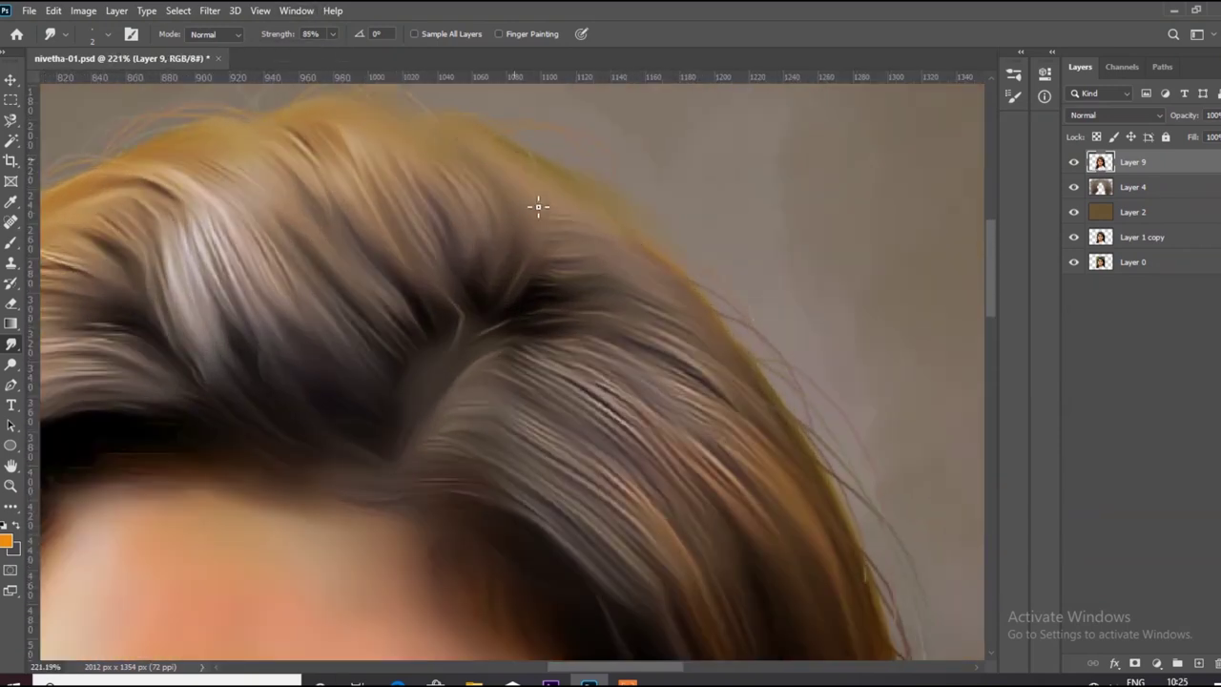
pyautogui.scroll(-2, 770, 389)
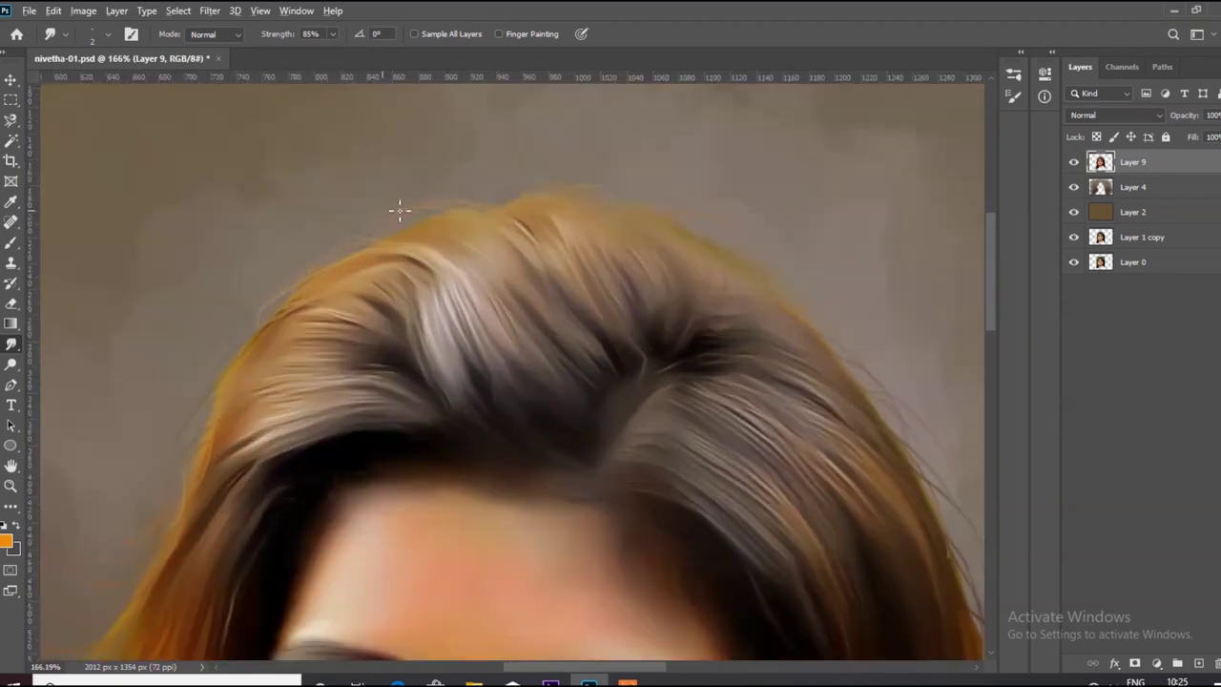
pyautogui.scroll(-3, 397, 207)
pyautogui.scroll(-1, 610, 280)
pyautogui.scroll(1, 604, 316)
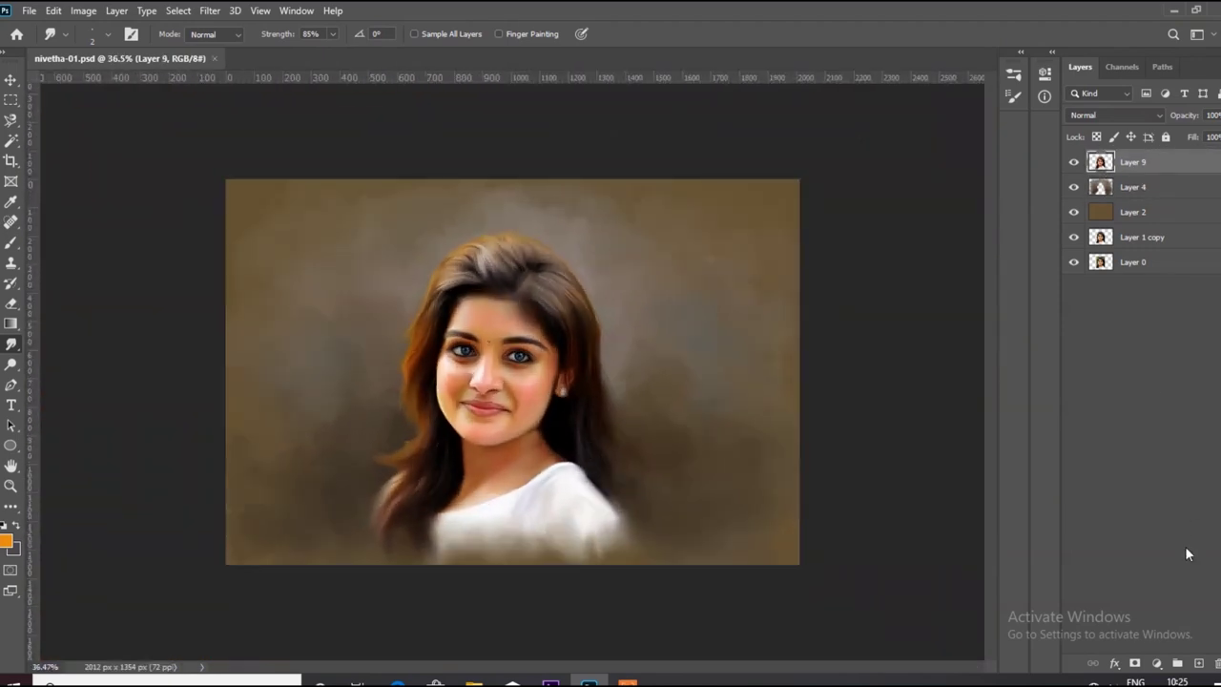
# Step: Add a Levels adjustment layer above everything and collapse its Properties panel
pyautogui.click(1156, 663)
pyautogui.click(1195, 453)
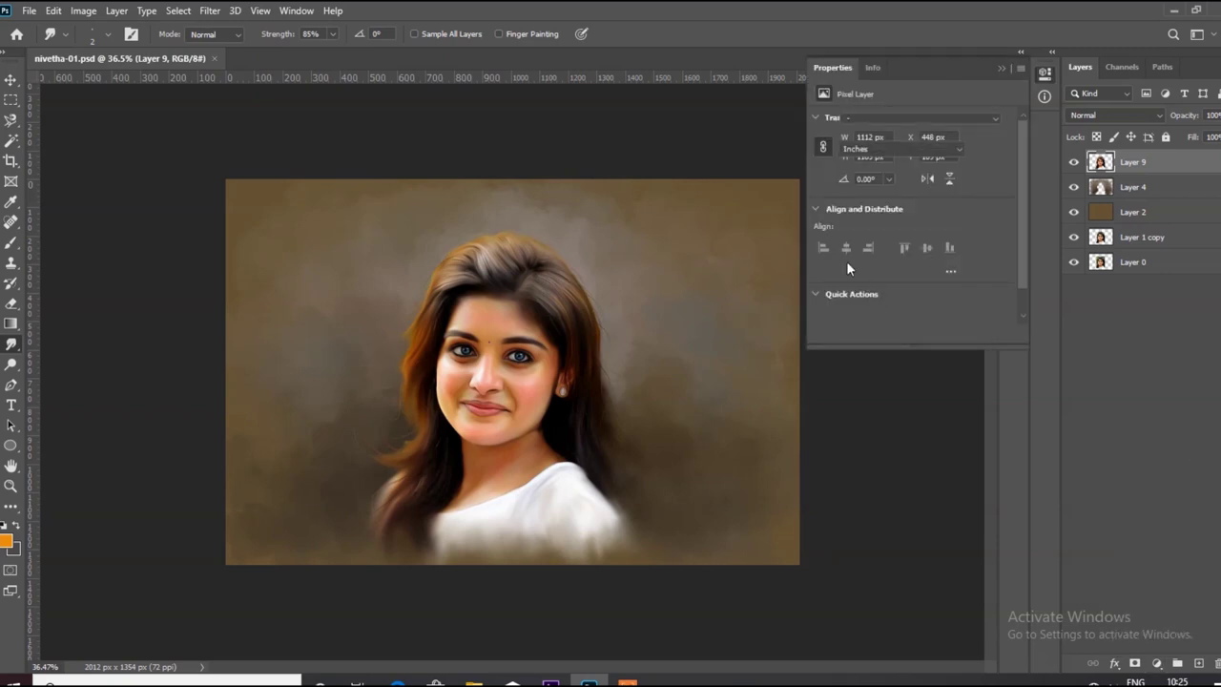
pyautogui.click(1001, 68)
pyautogui.scroll(1, 697, 286)
pyautogui.scroll(1, 564, 390)
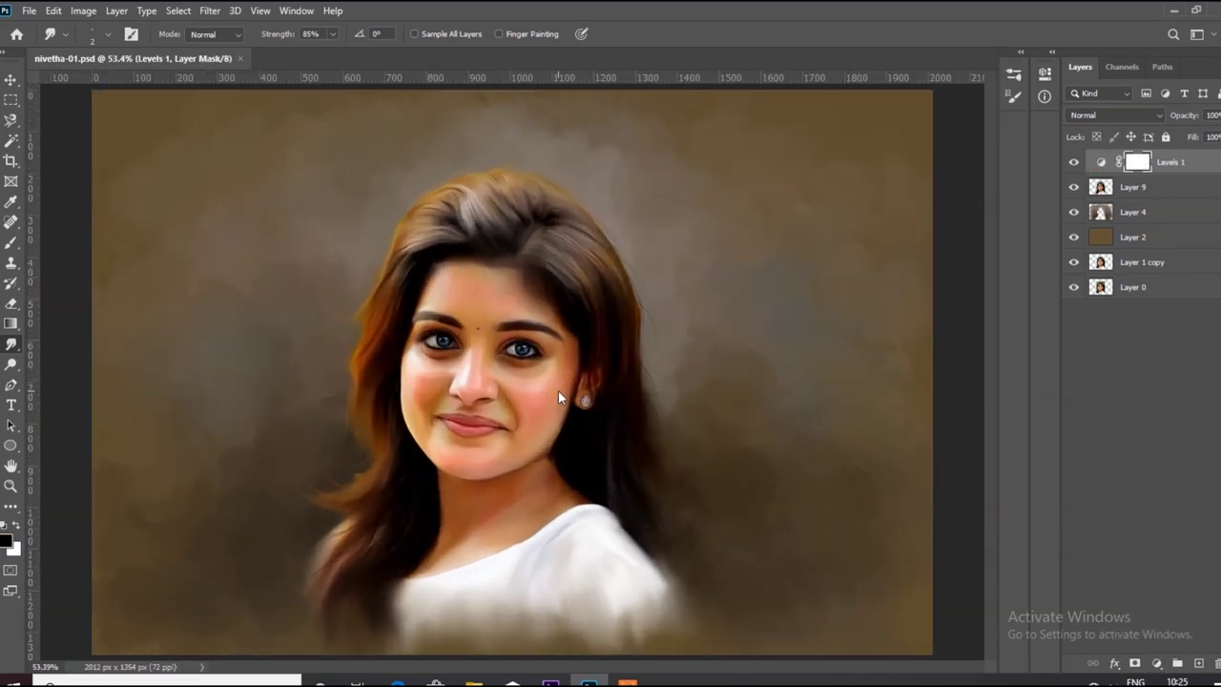
pyautogui.scroll(-2, 572, 327)
pyautogui.scroll(1, 622, 381)
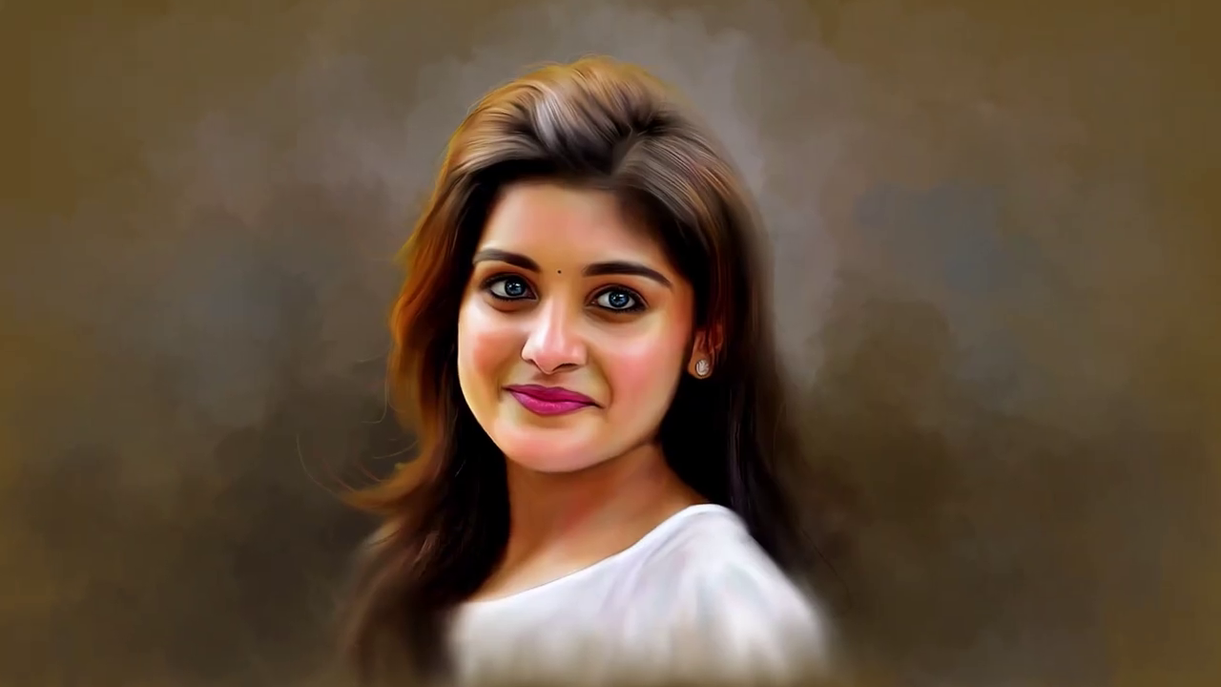